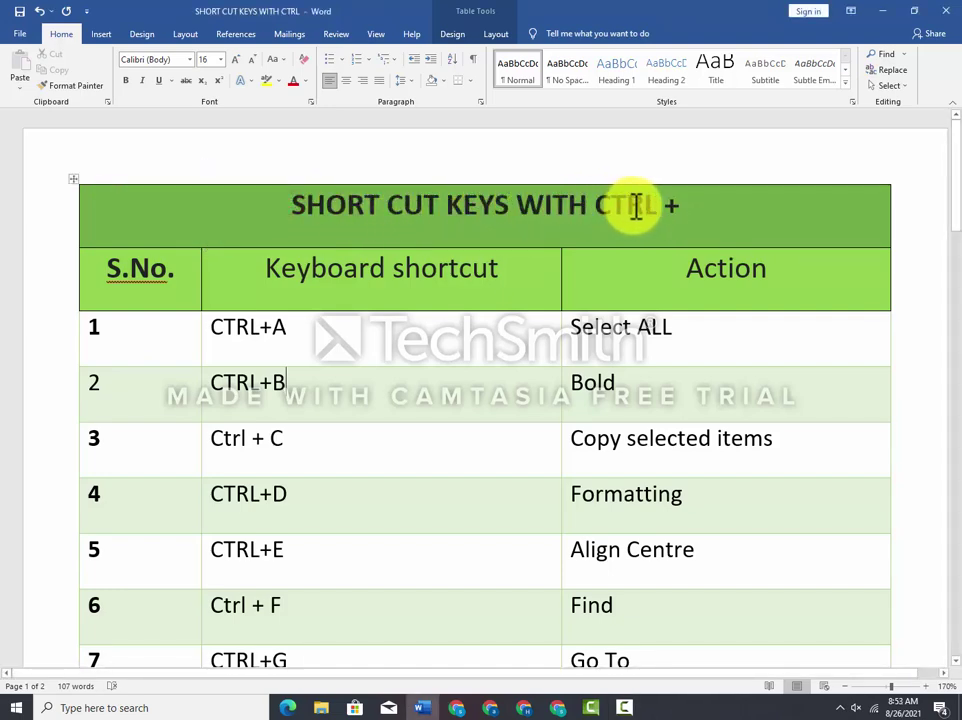
Select the title text and the S.No., Keyboard shortcut and Action headers, then row 1 (CTRL+A)
drag(298, 206, 616, 221)
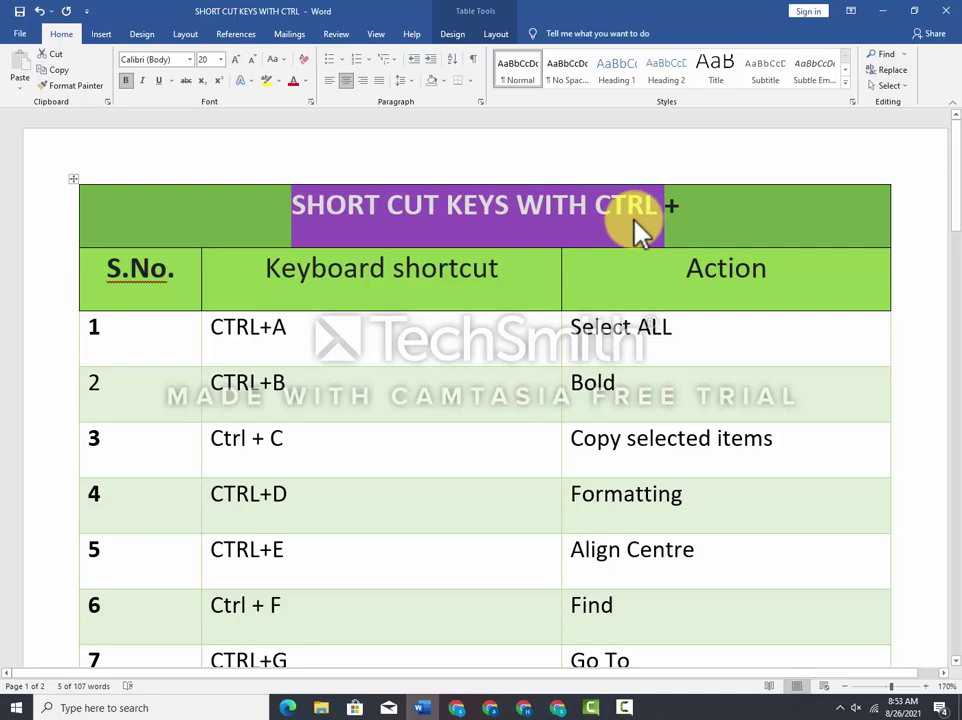
drag(124, 271, 176, 272)
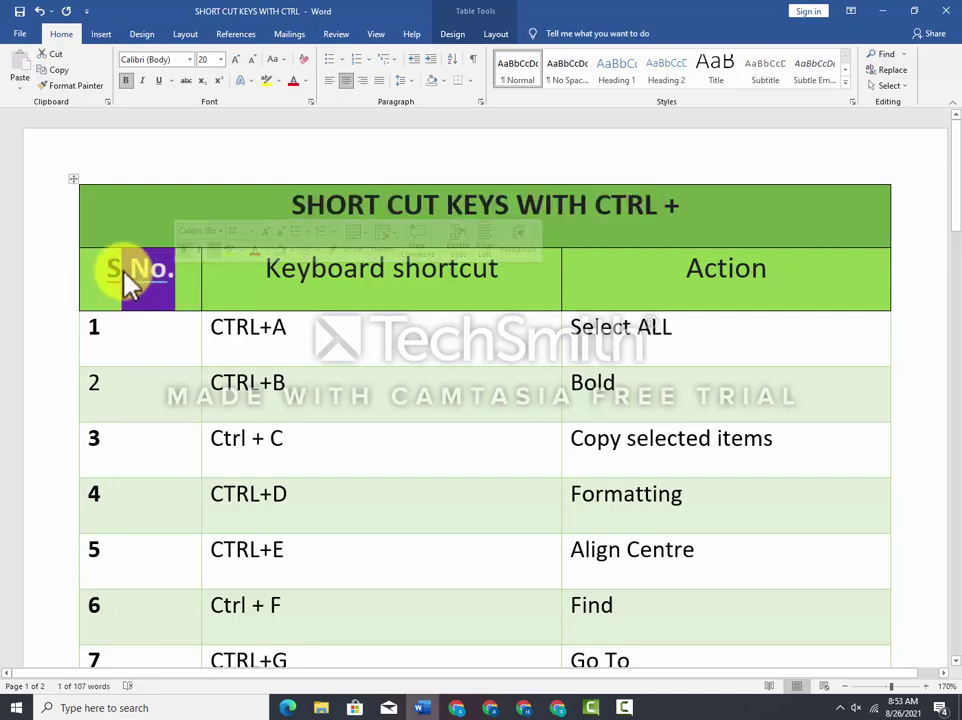
drag(108, 270, 182, 271)
drag(262, 272, 527, 270)
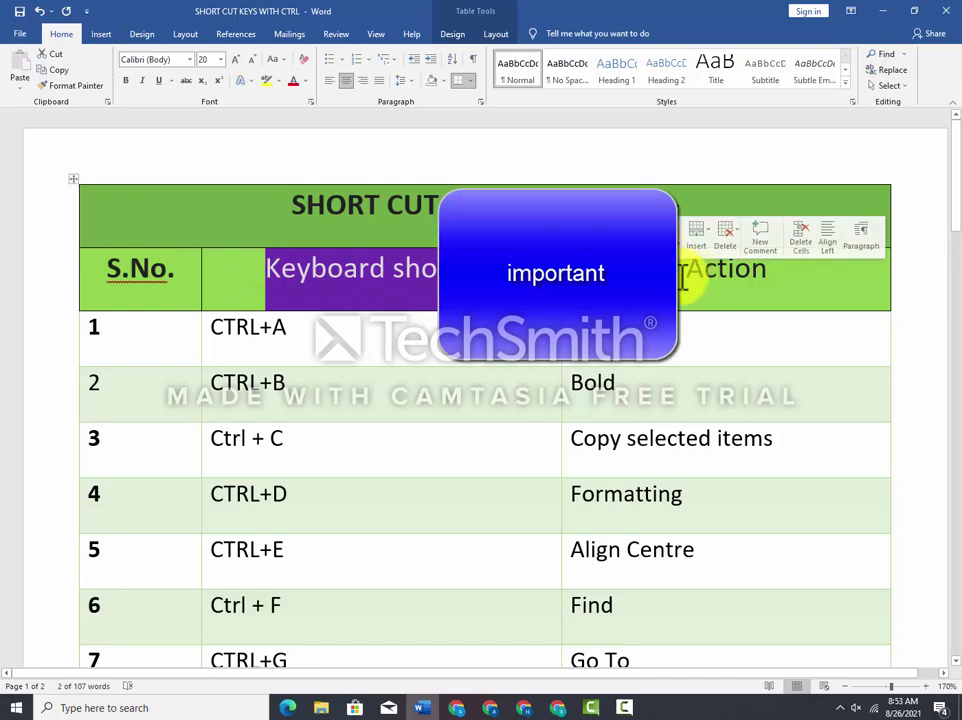
drag(691, 276, 787, 280)
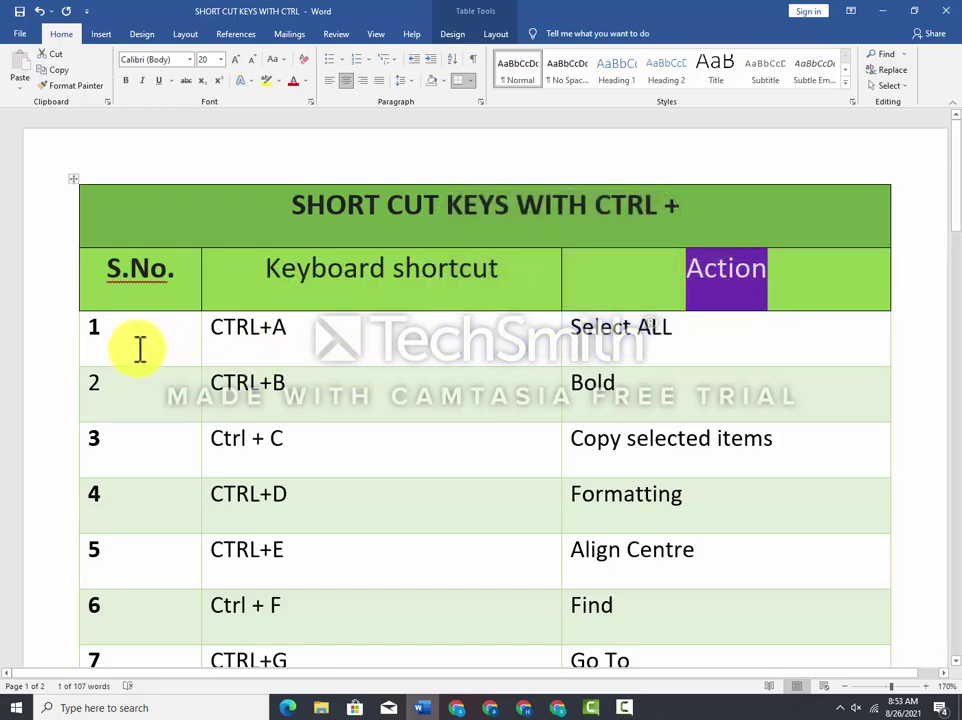
drag(83, 337, 648, 368)
Select table rows 1 to 4 by double-click, Shift+Down and dragging, then reselect row 1
click(369, 366)
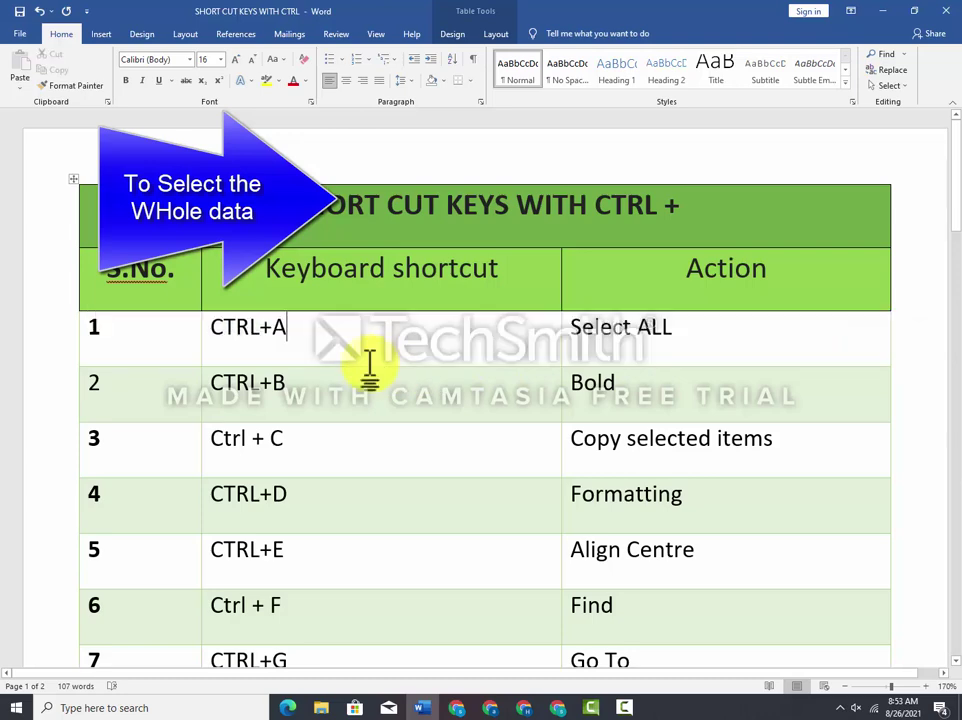
double_click(92, 325)
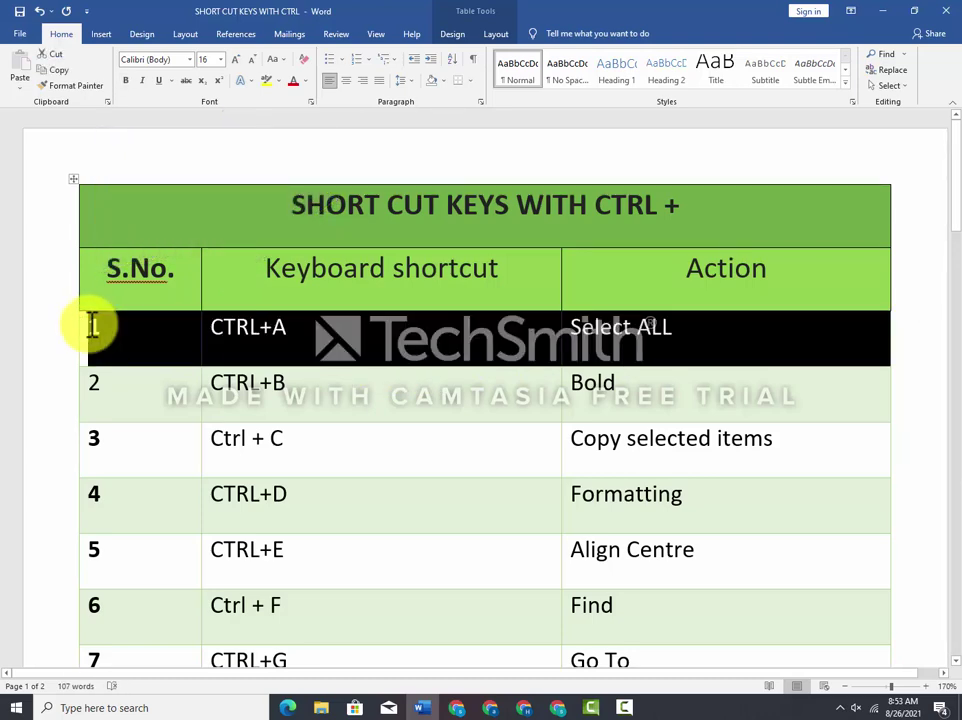
key(shift+Down)
key(shift+Down)
key(shift+Down)
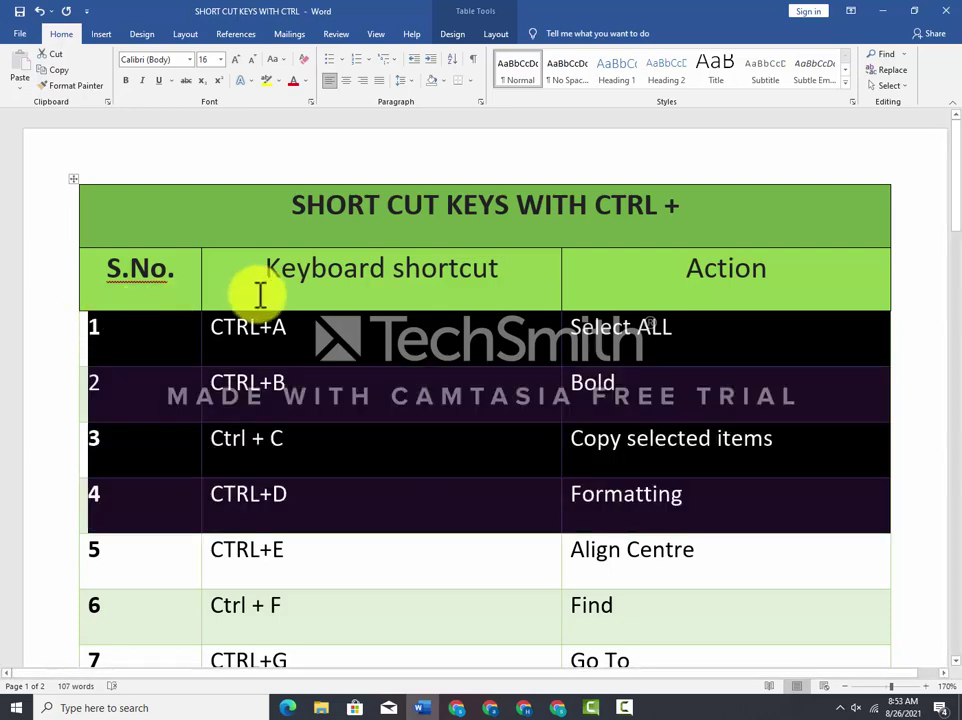
click(294, 292)
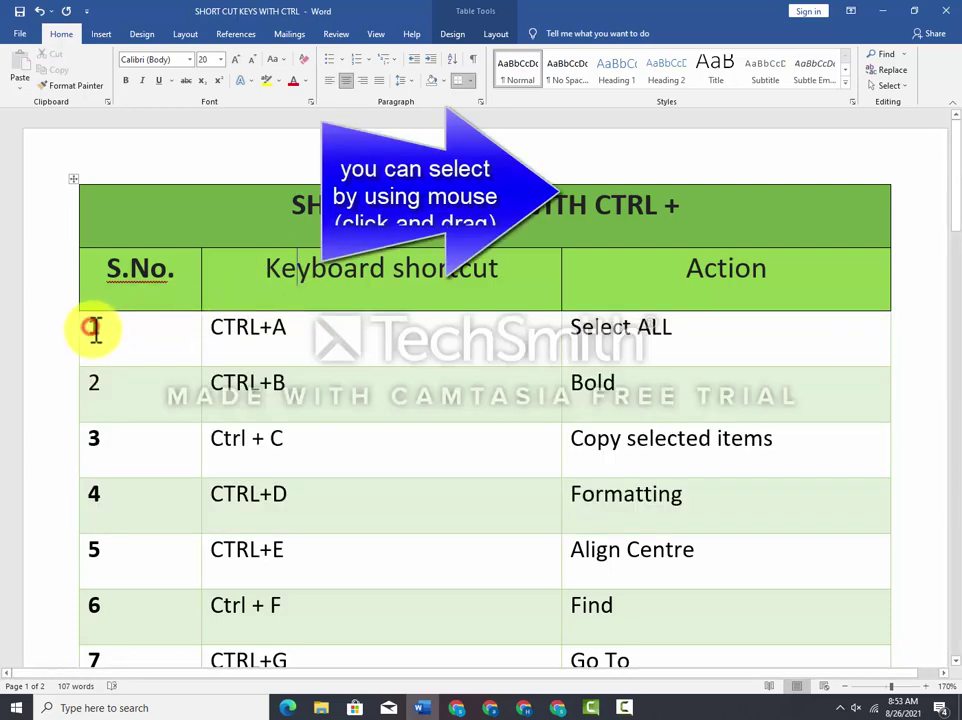
drag(93, 330, 672, 408)
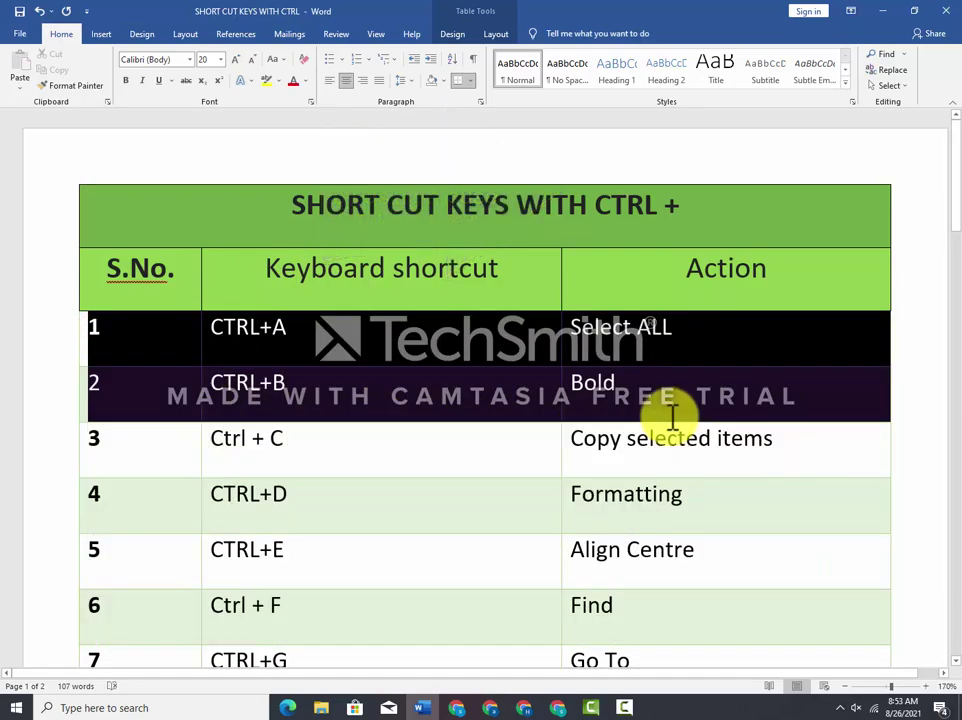
click(428, 420)
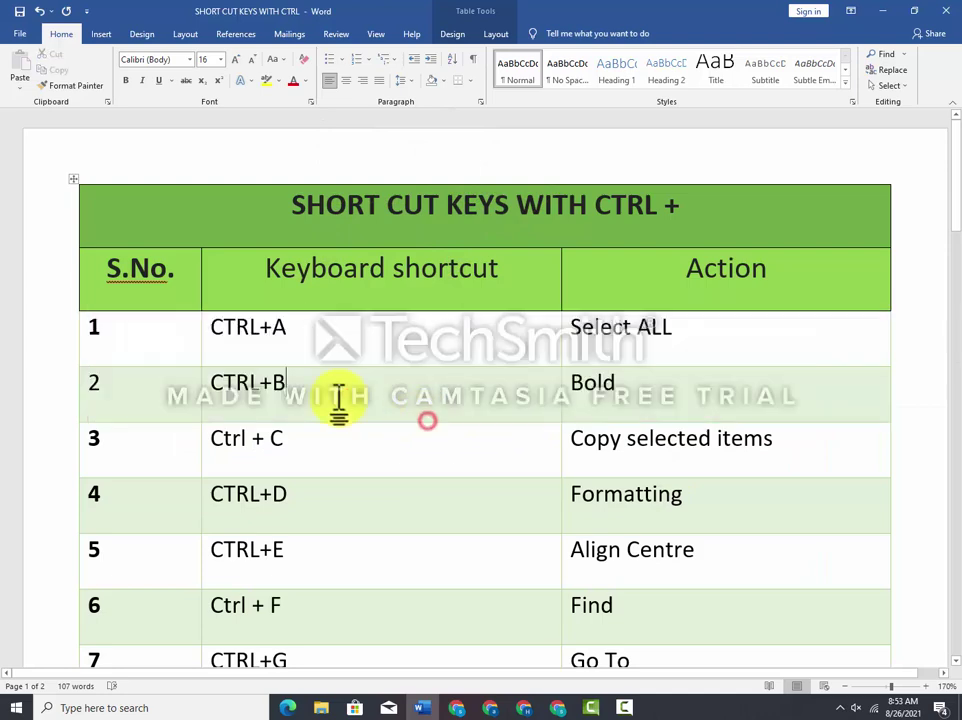
click(104, 330)
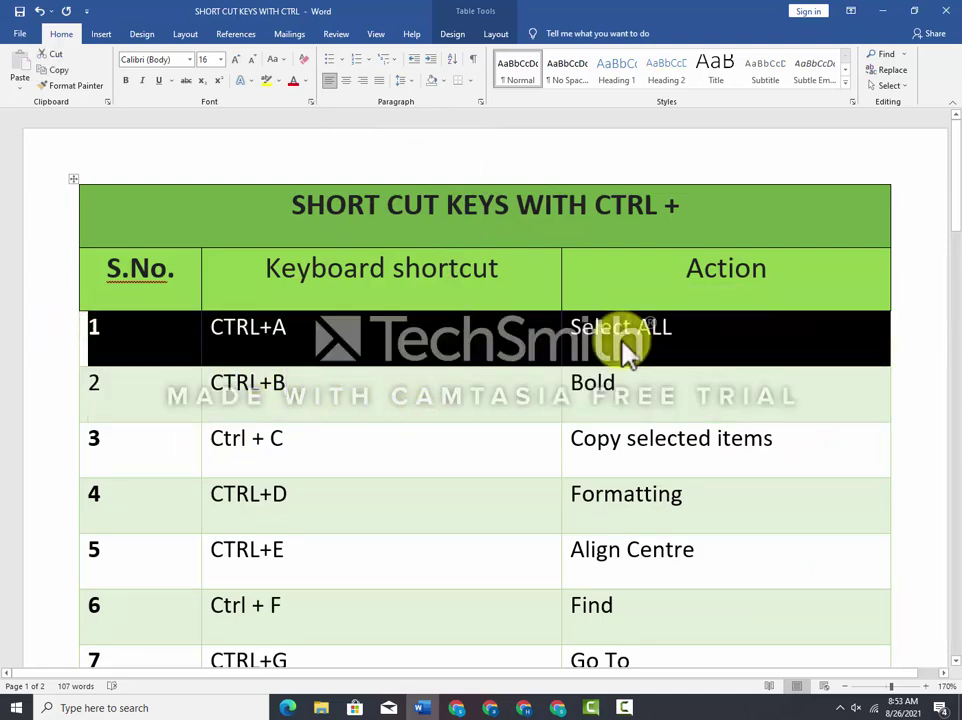
Select the whole document with Ctrl+A and scroll through the table
key(ctrl+a)
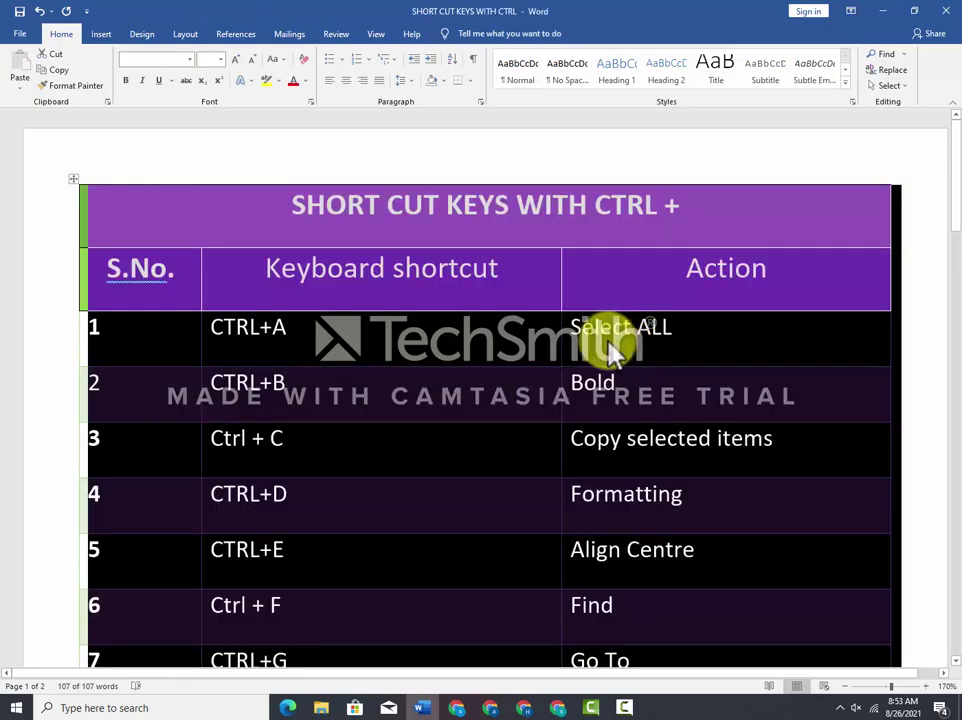
scroll(447, 369, down, 3)
scroll(480, 390, down, 10)
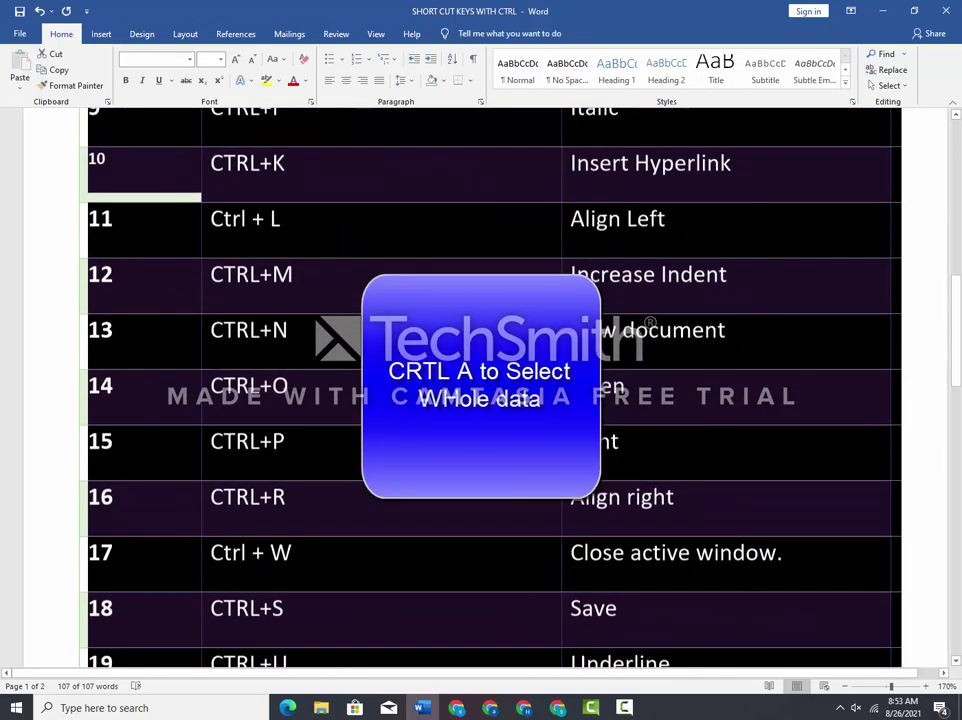
scroll(480, 390, up, 5)
scroll(480, 390, up, 10)
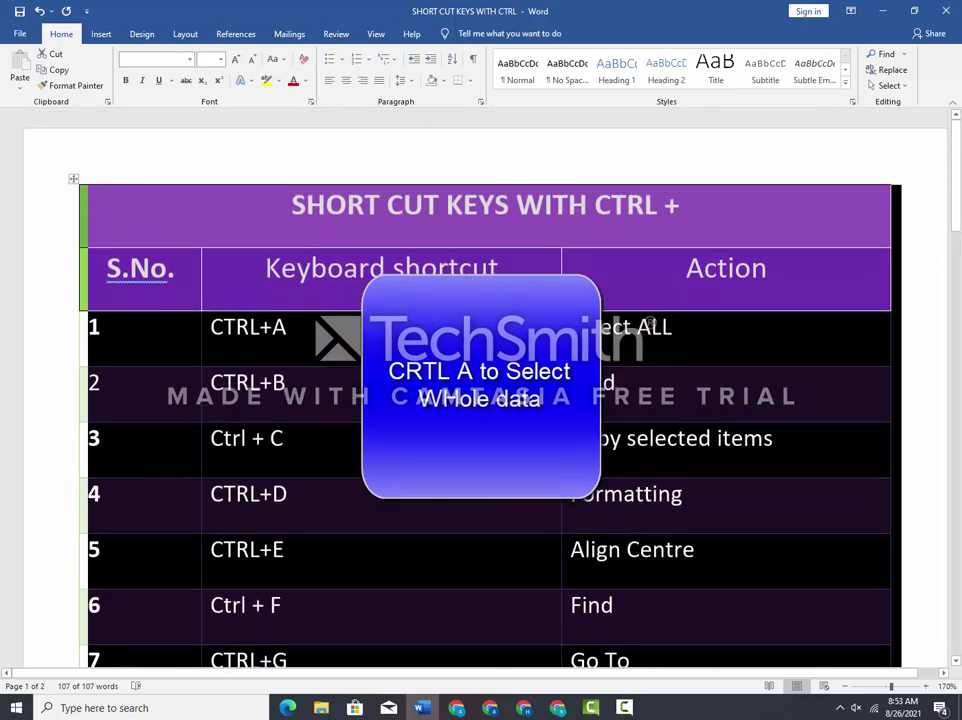
Select row 2 (CTRL+B / Bold) and toggle its bold formatting with Ctrl+B
click(440, 345)
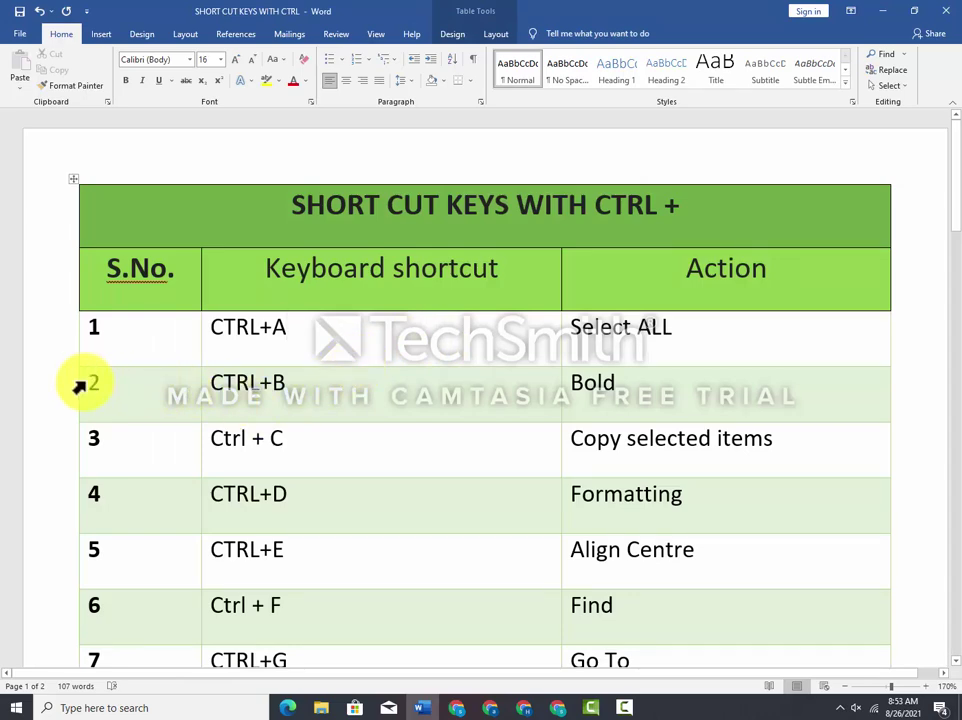
drag(84, 385, 600, 400)
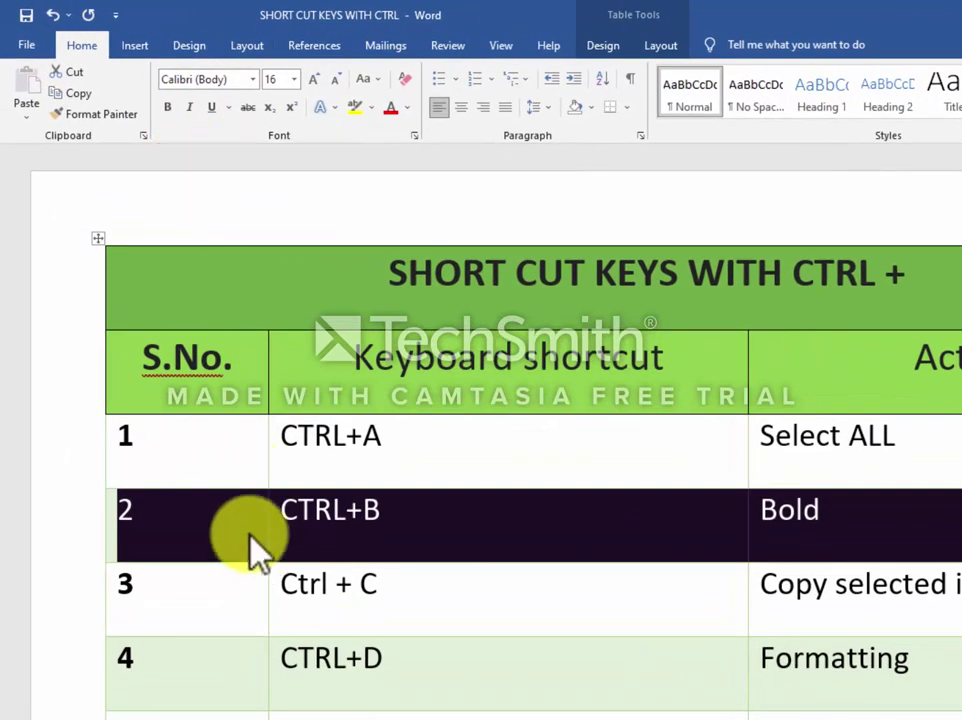
key(ctrl+b)
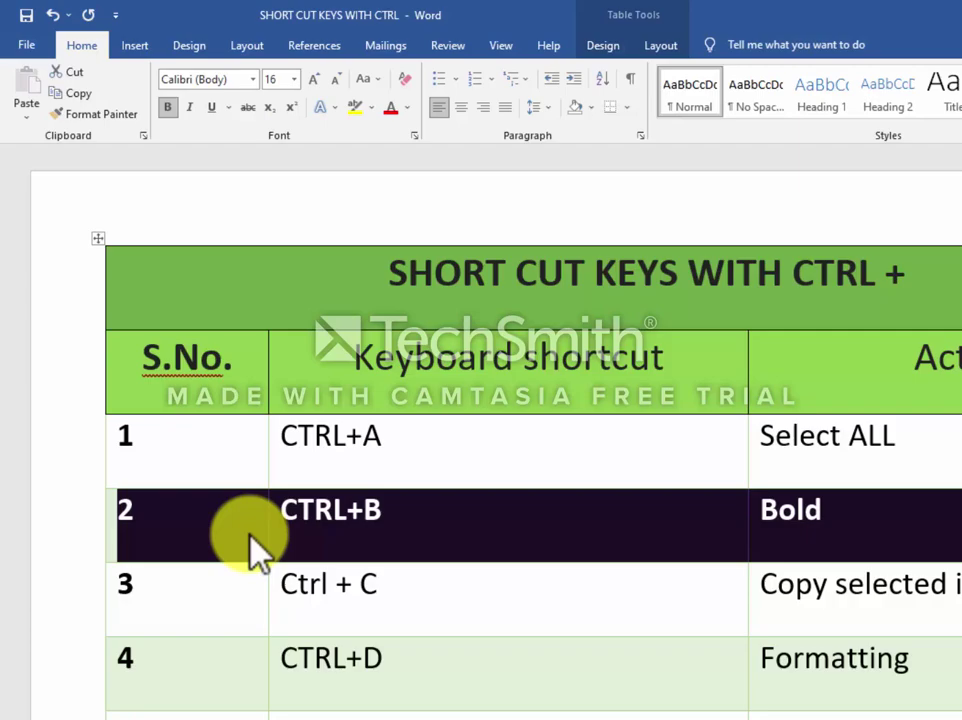
key(ctrl+b)
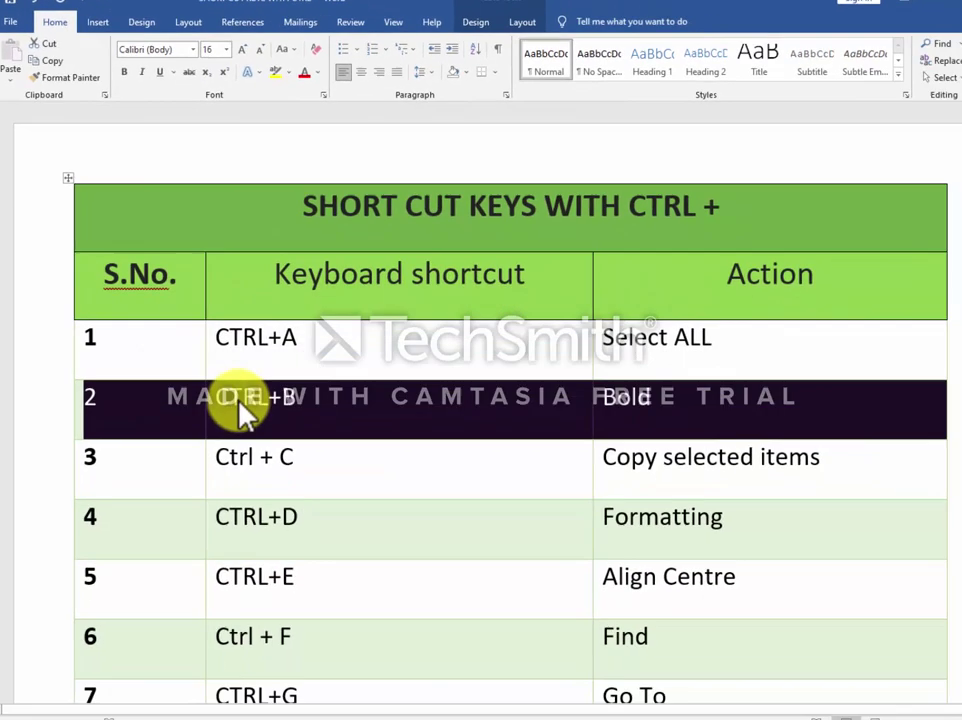
key(ctrl+b)
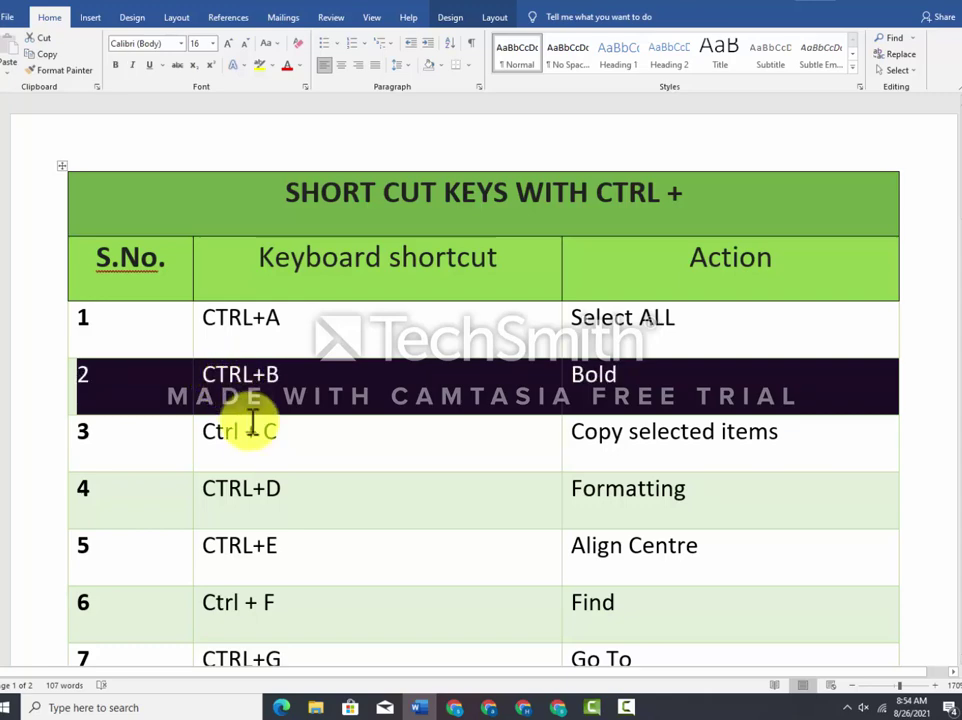
Select and copy row 3 (Ctrl + C / Copy selected items), then place the cursor below the table
scroll(339, 386, down, 4)
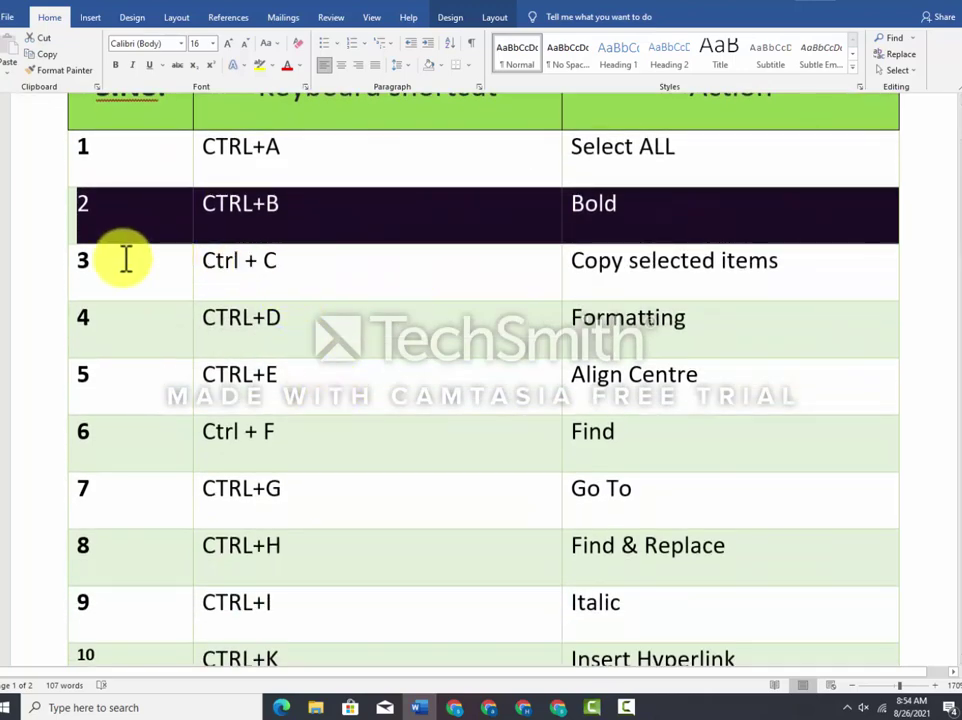
drag(80, 262, 633, 262)
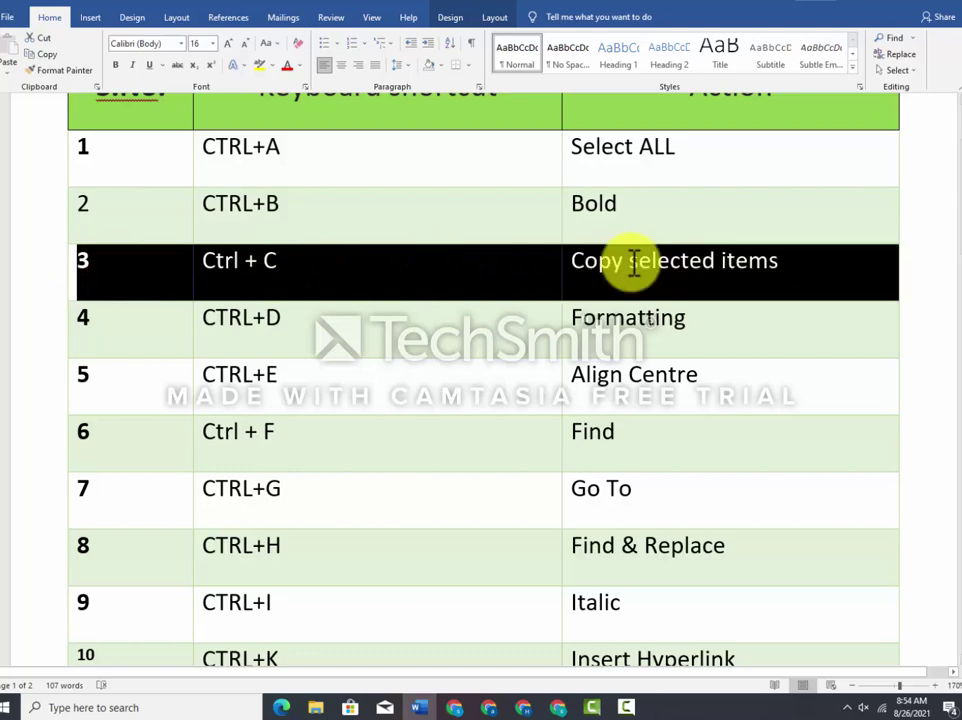
click(312, 282)
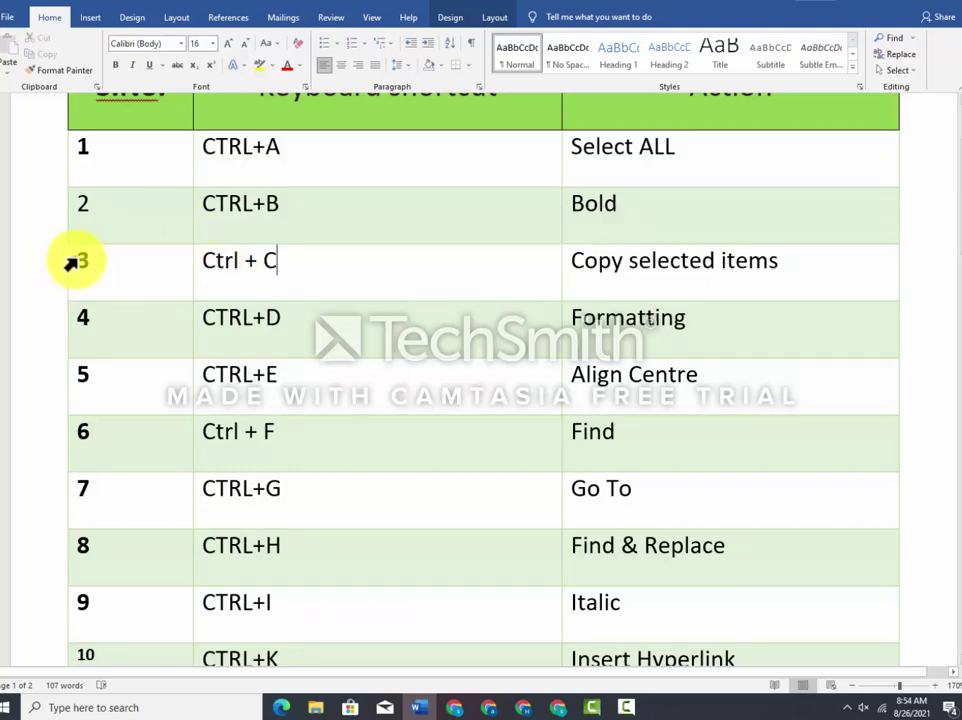
drag(72, 262, 677, 278)
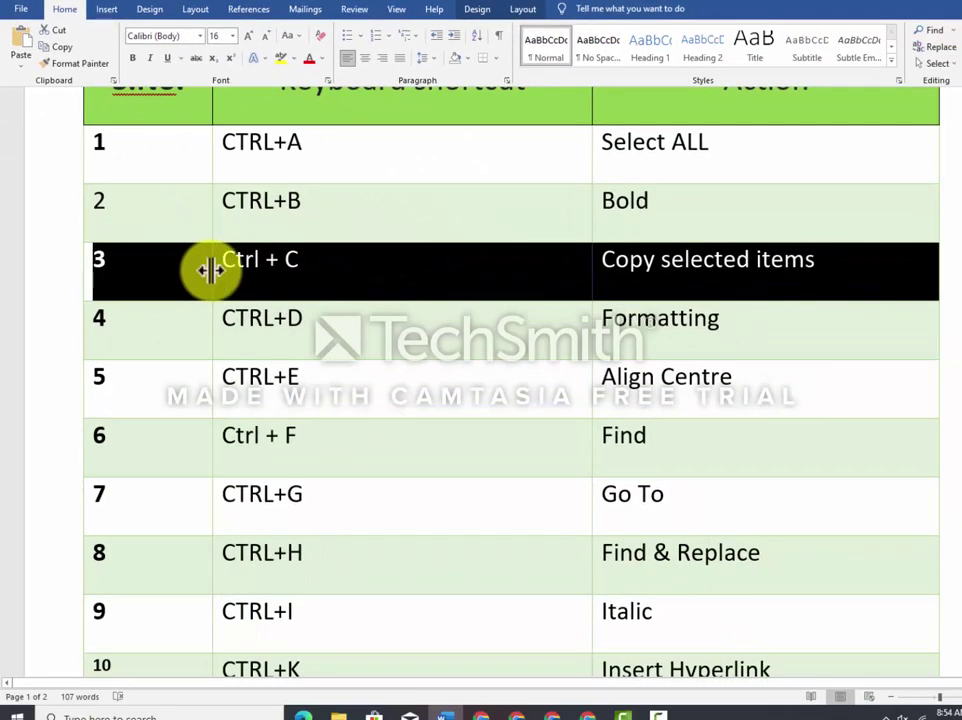
scroll(253, 359, down, 15)
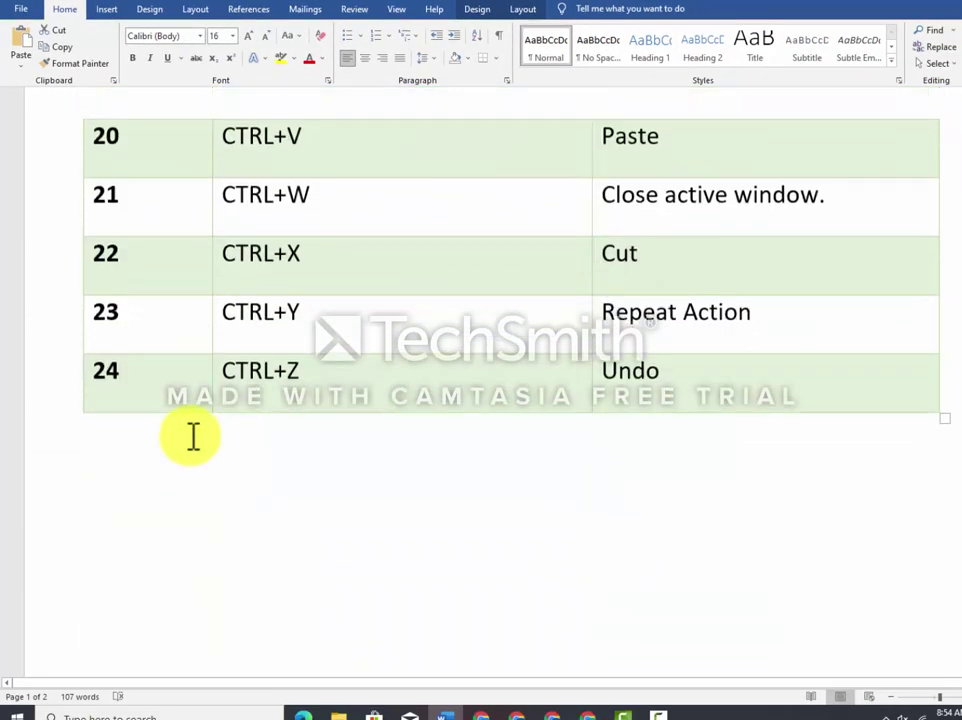
scroll(190, 436, down, 2)
click(180, 425)
Add an empty line below the table and paste the copied row three times with Ctrl+V
key(Return)
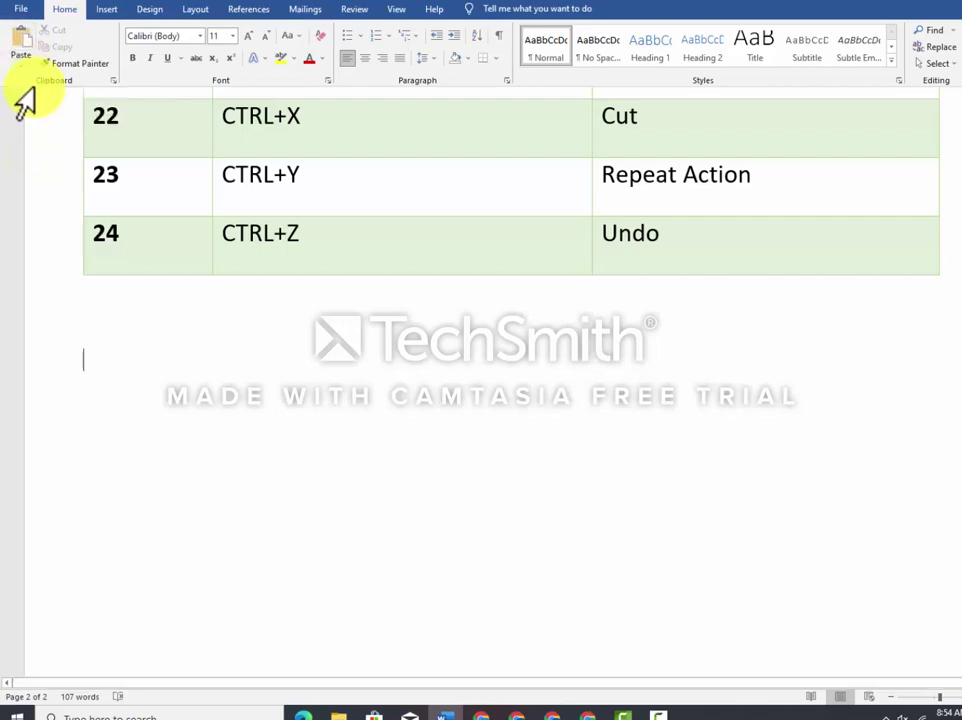
key(ctrl+v)
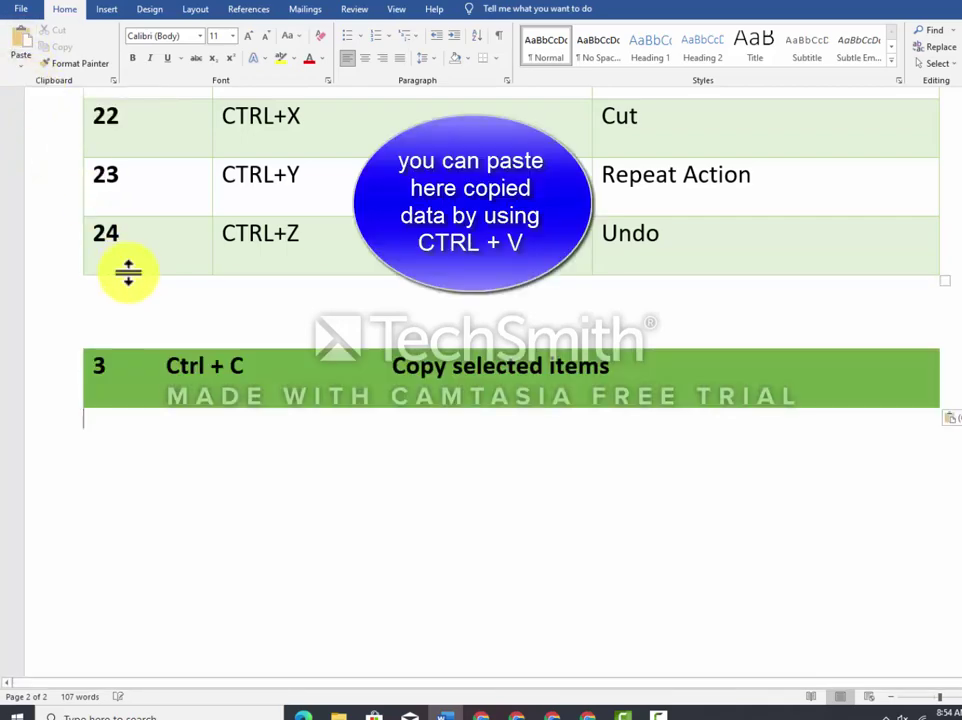
key(ctrl+v)
key(ctrl+v)
key(ctrl+v)
key(ctrl+v)
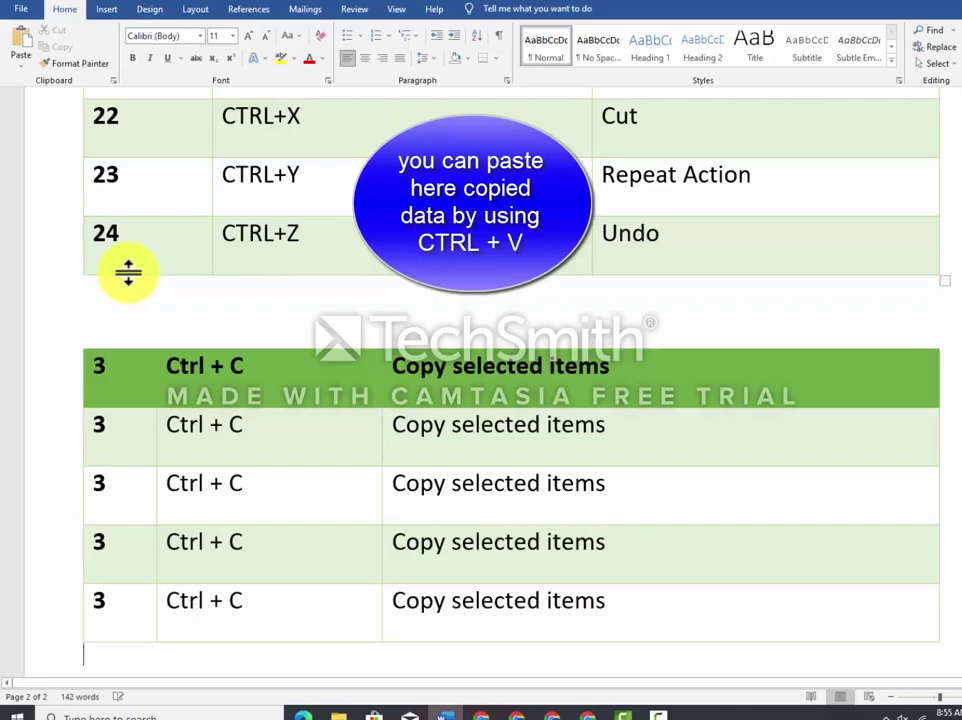
key(ctrl+v)
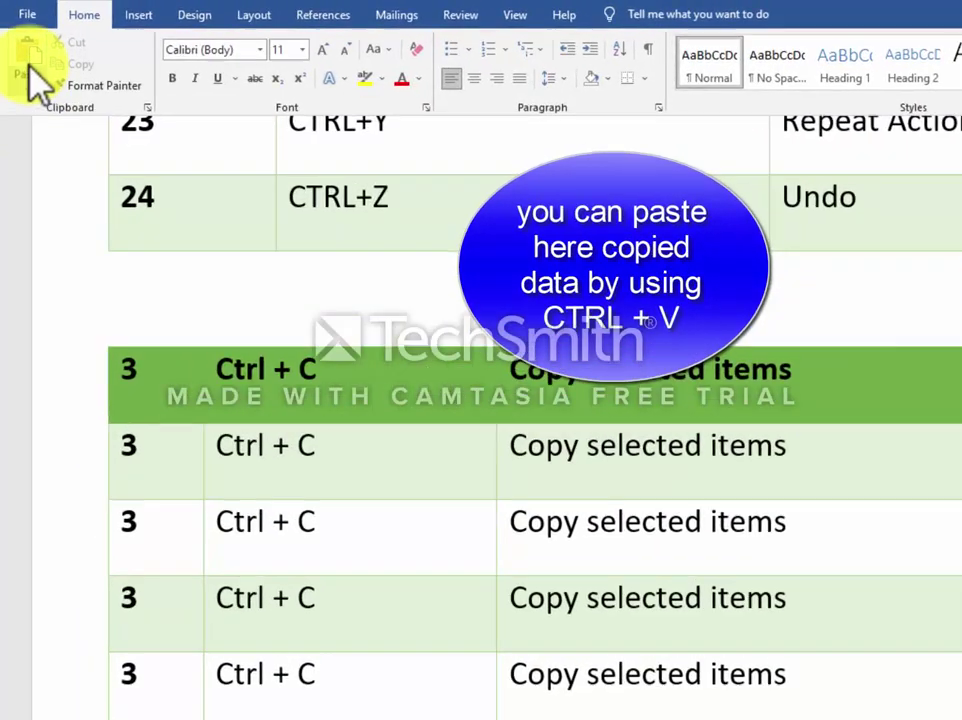
Paste four more copies of the row using the Home tab's Paste button
click(30, 65)
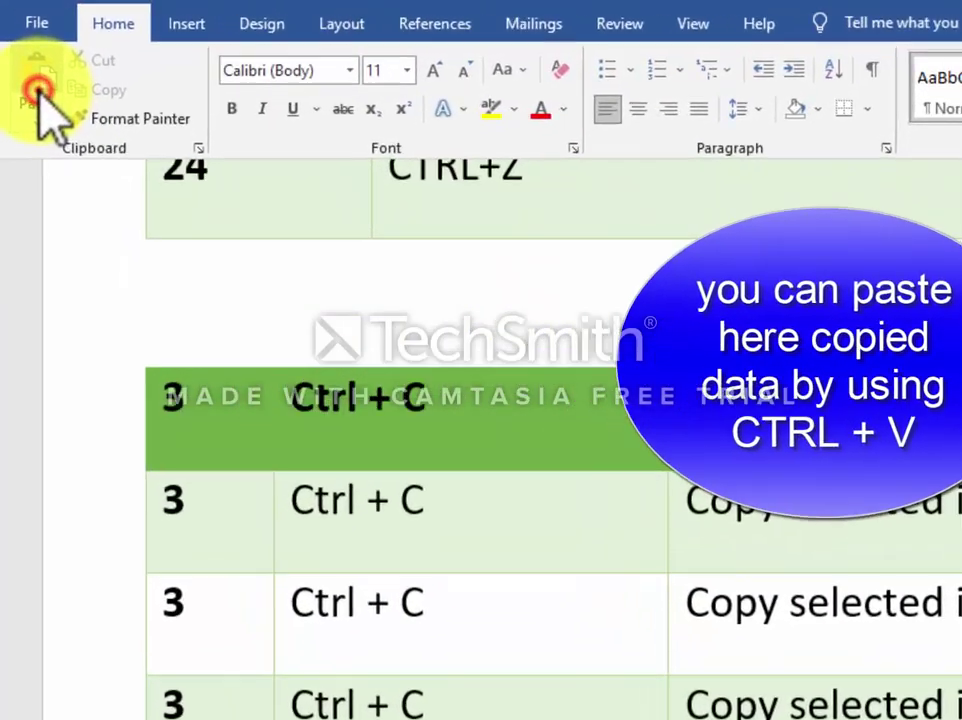
click(30, 65)
click(30, 65)
click(30, 65)
scroll(363, 440, up, 4)
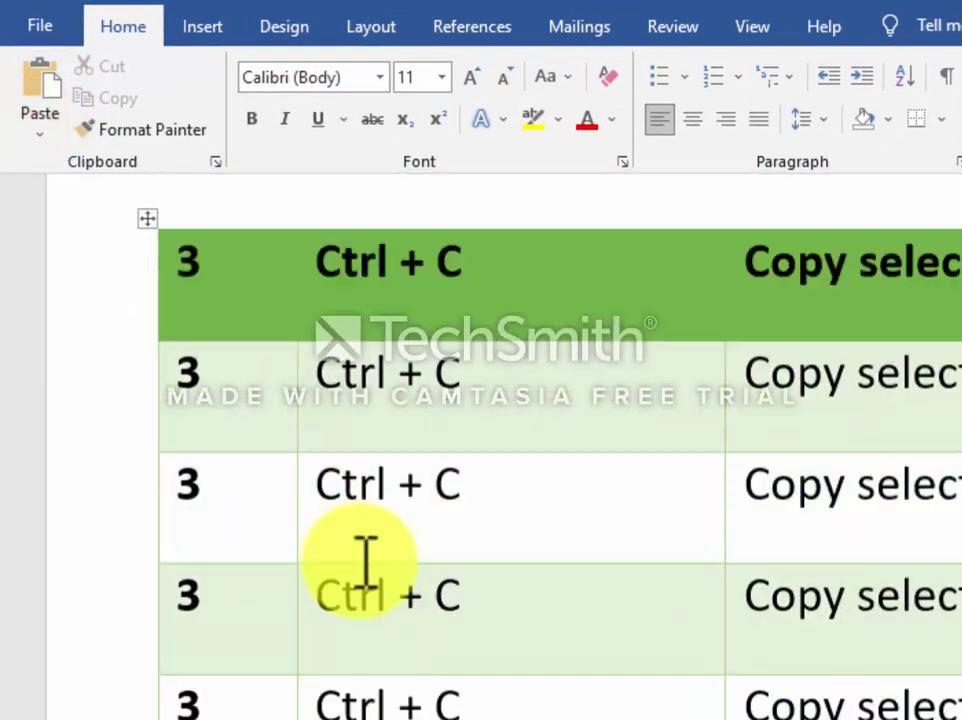
scroll(268, 515, down, 1)
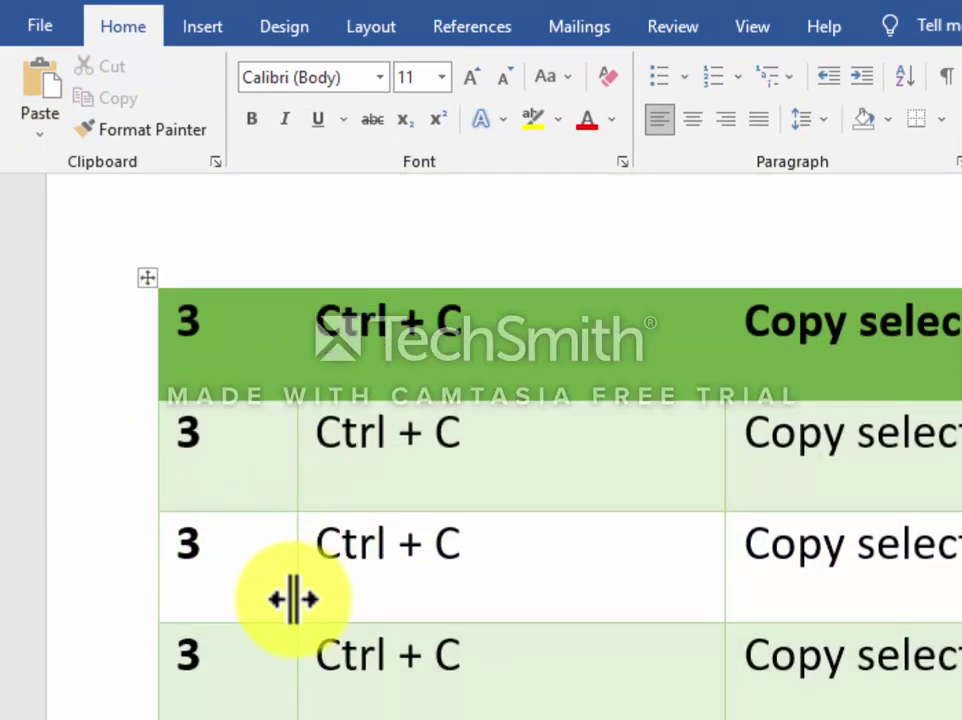
scroll(298, 597, up, 5)
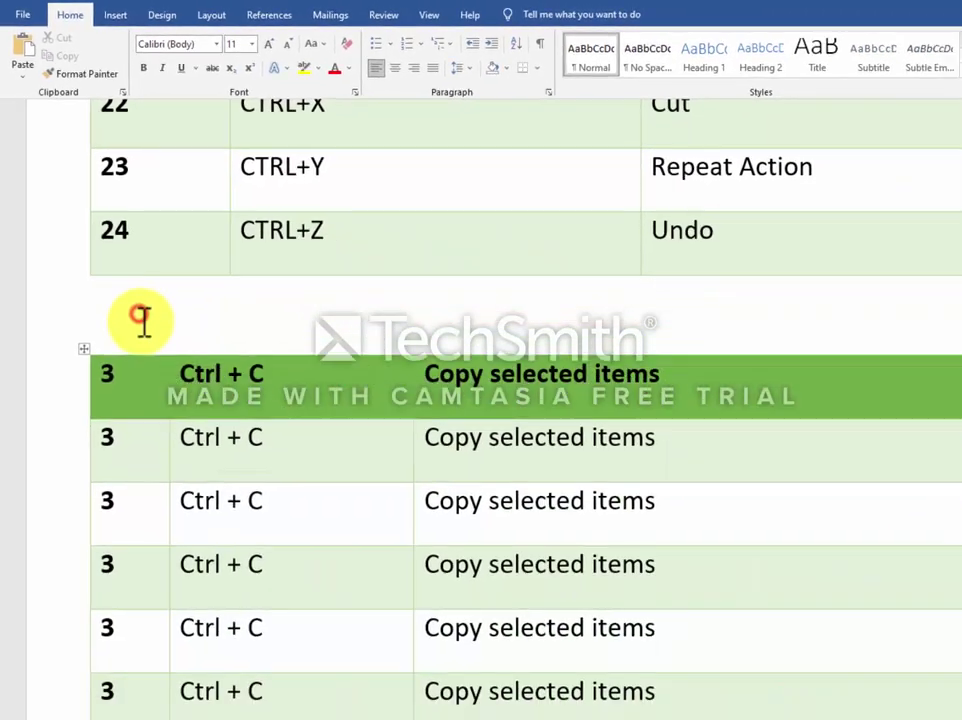
Delete the empty line and the pasted duplicate table below the Undo row
drag(261, 591, 441, 719)
drag(237, 672, 253, 470)
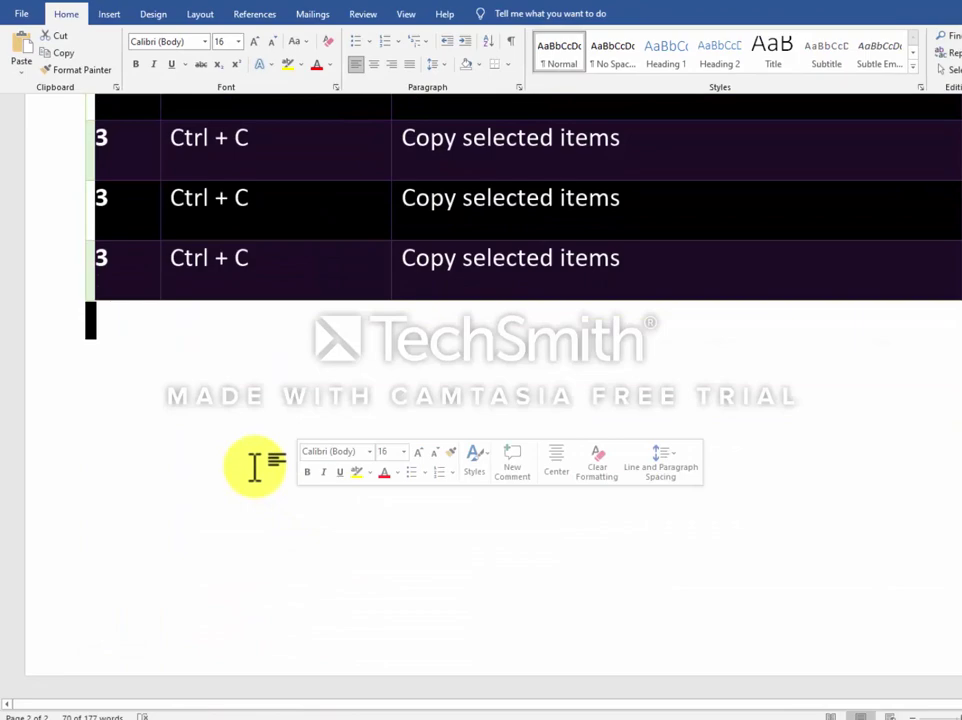
key(Delete)
Select table row 4 (CTRL+D, Formatting)
scroll(256, 466, up, 15)
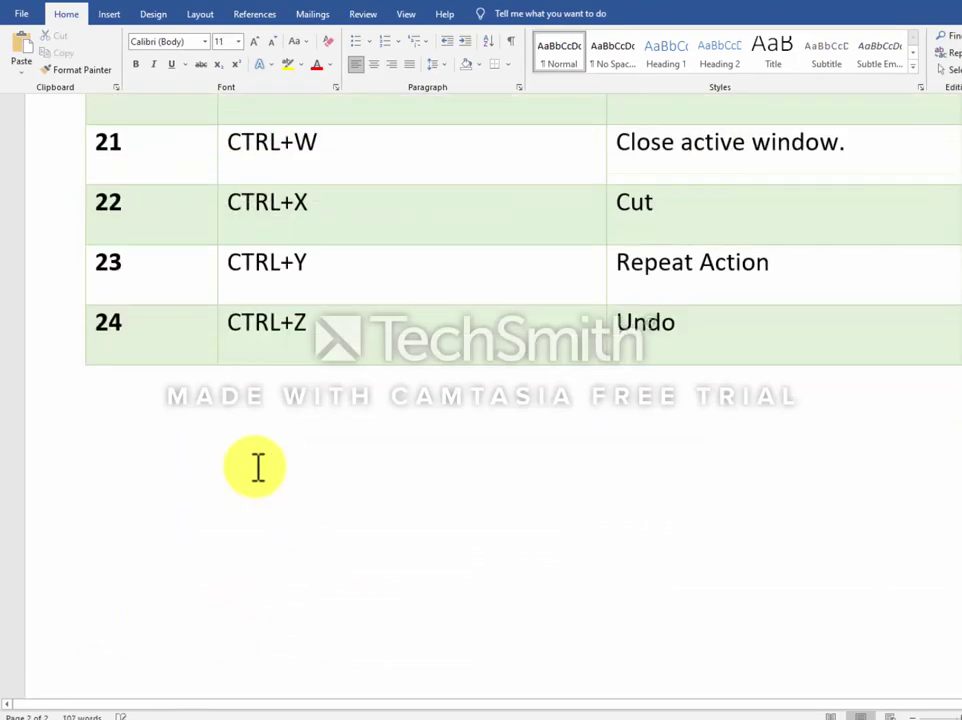
scroll(257, 466, up, 3)
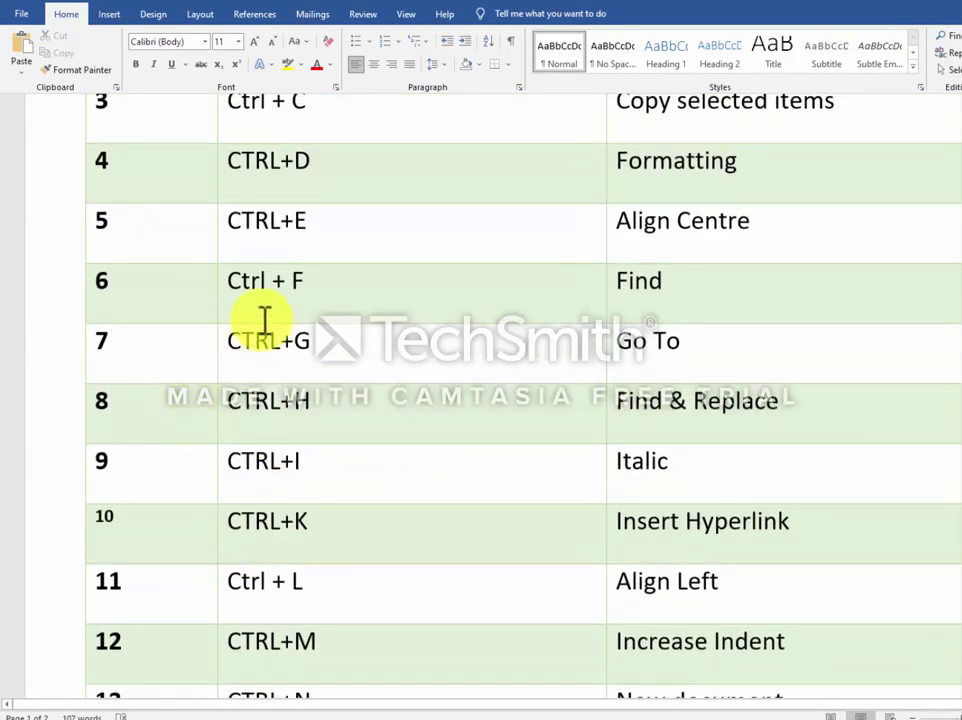
scroll(263, 320, up, 1)
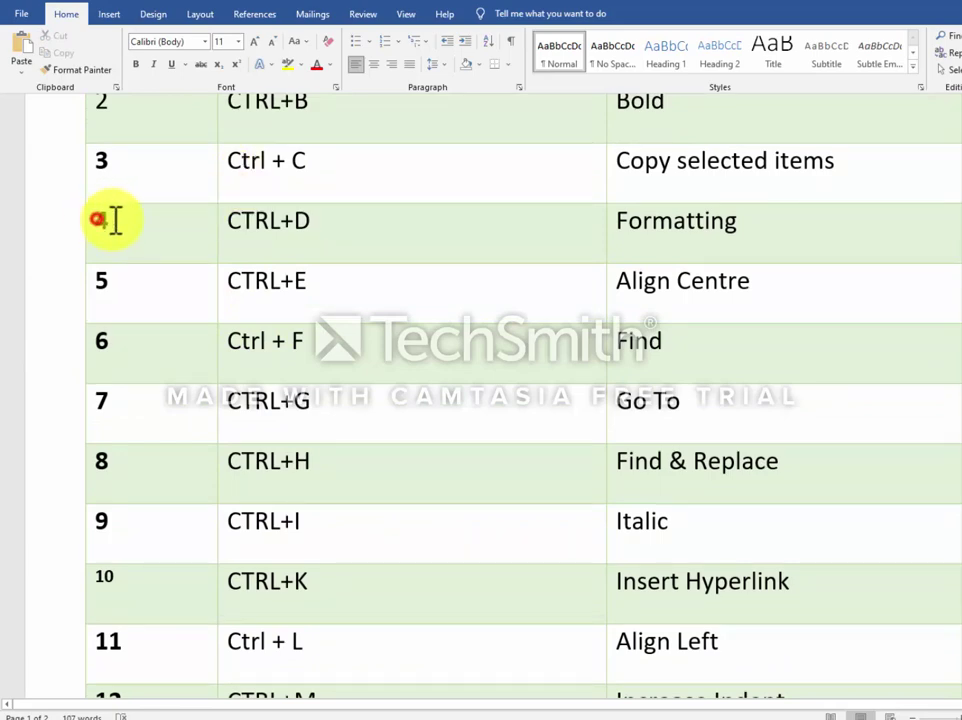
drag(115, 220, 709, 232)
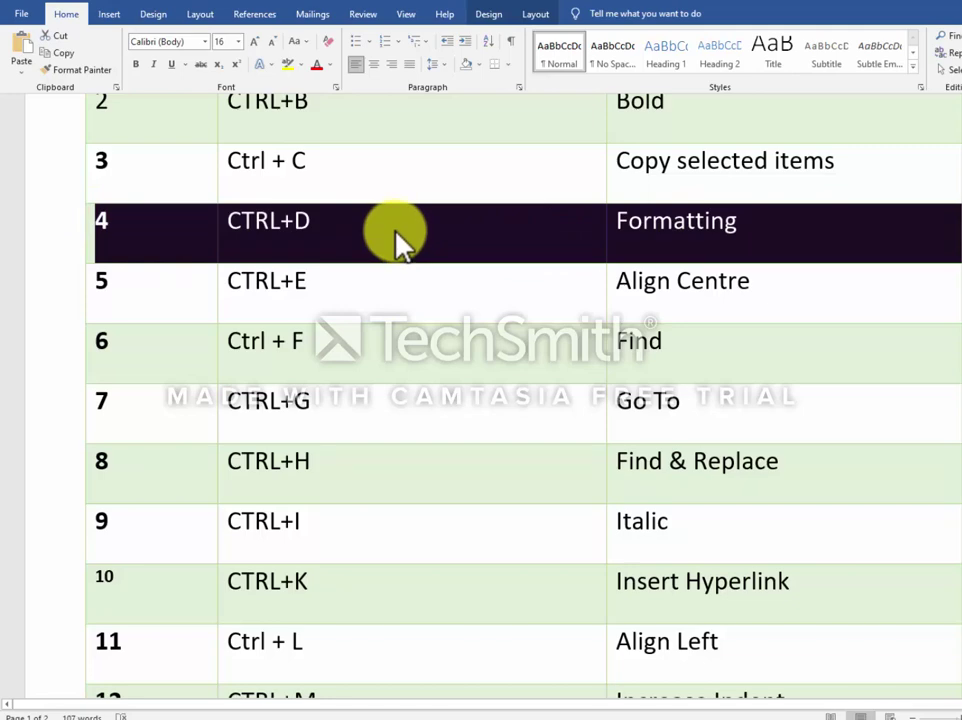
In the Font dialog, try several fonts, then set Harrington, Bold, size 20
key(ctrl+d)
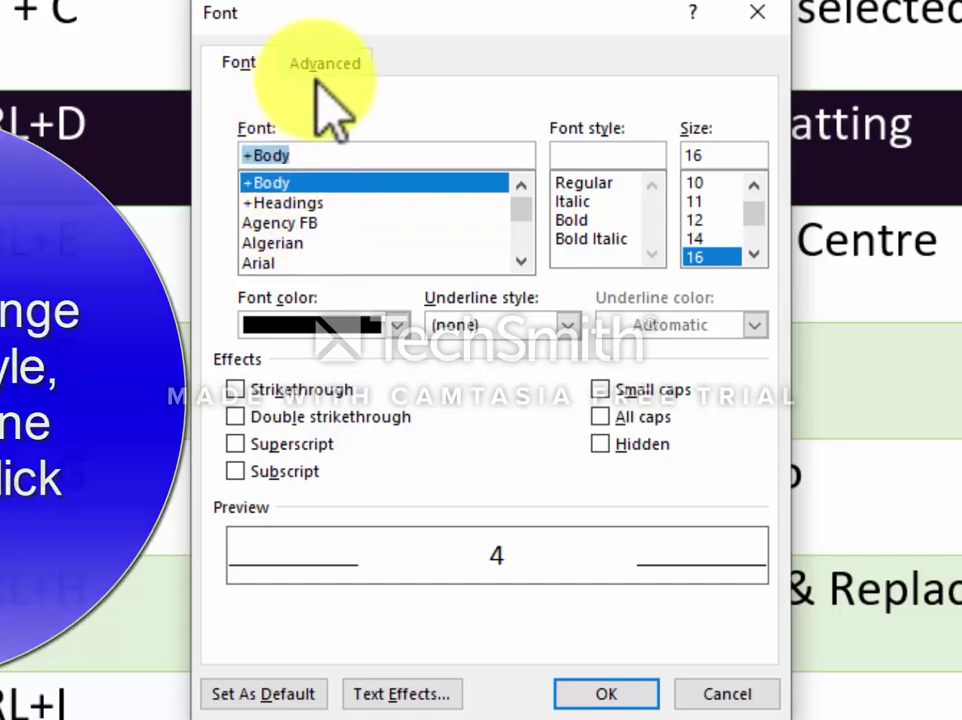
click(265, 262)
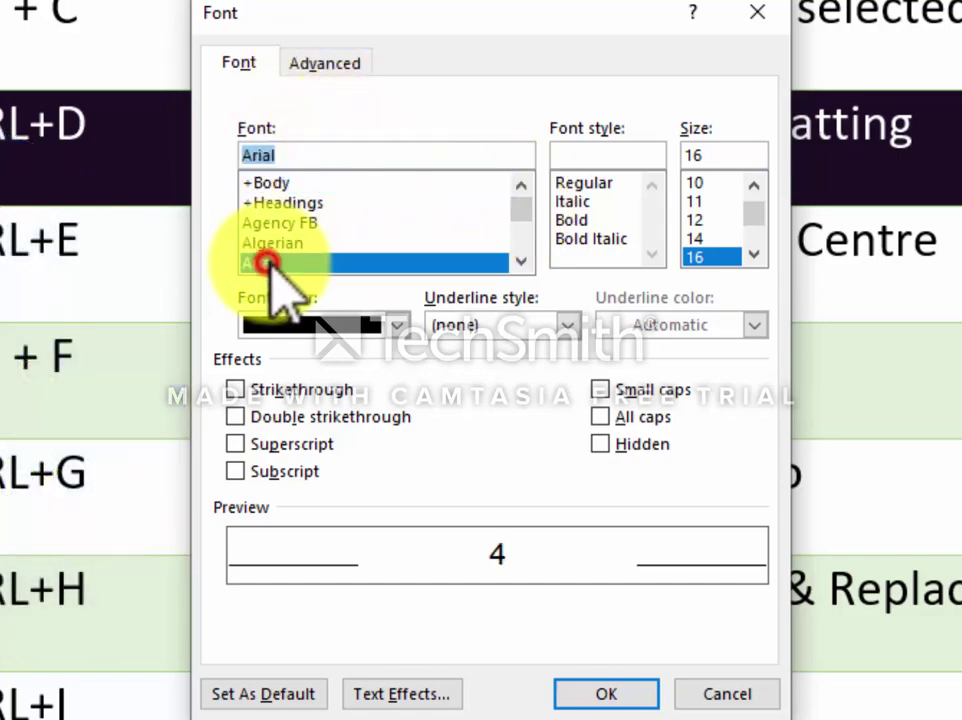
drag(521, 209, 522, 217)
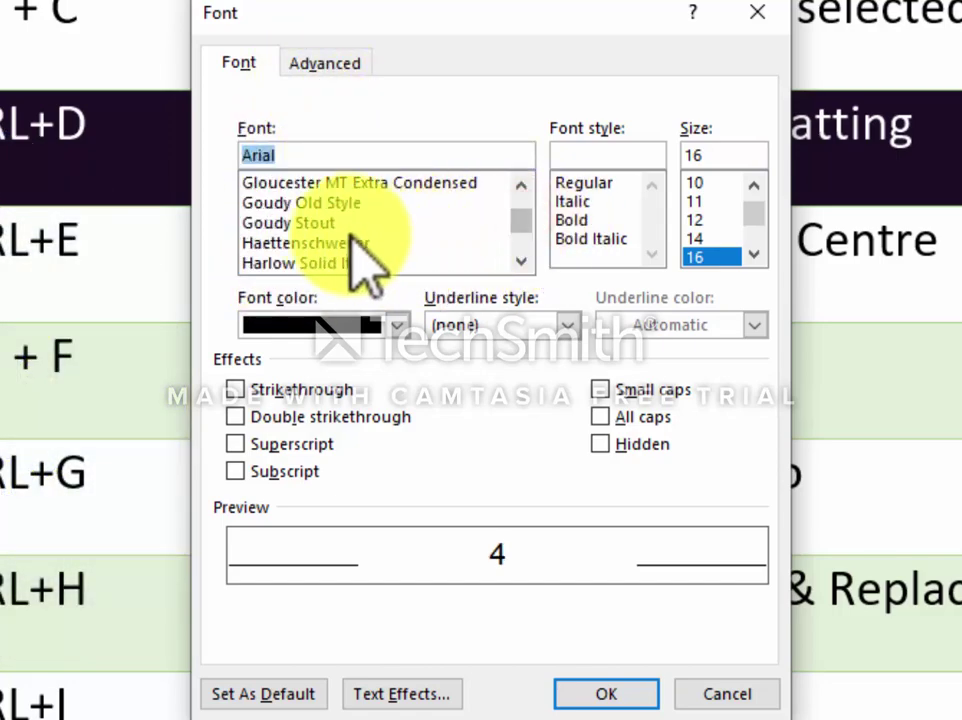
click(323, 225)
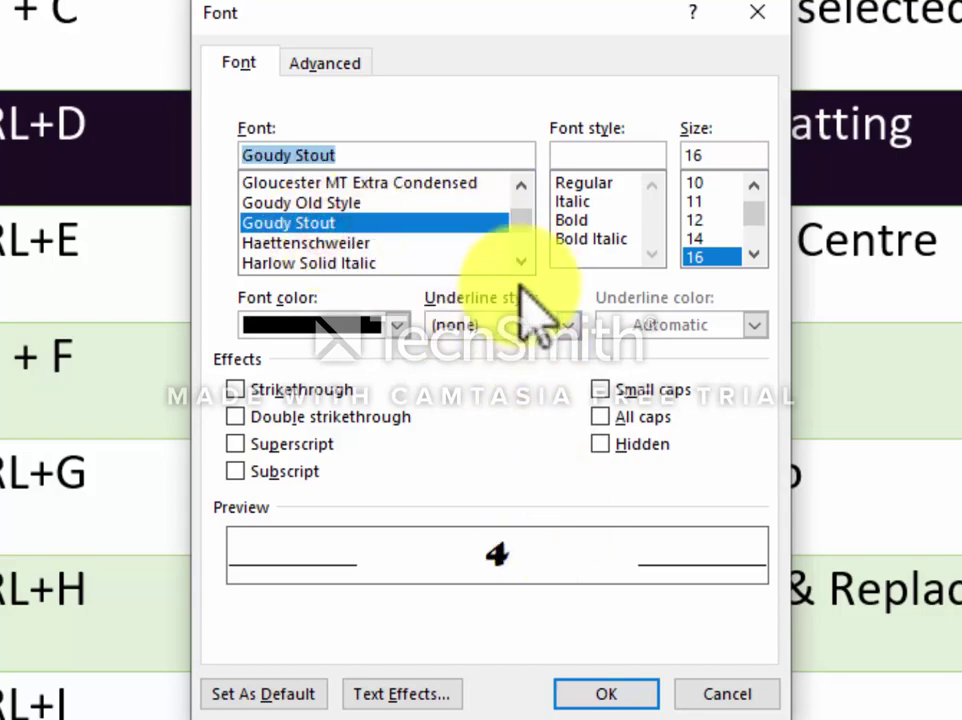
click(521, 261)
click(521, 261)
click(322, 243)
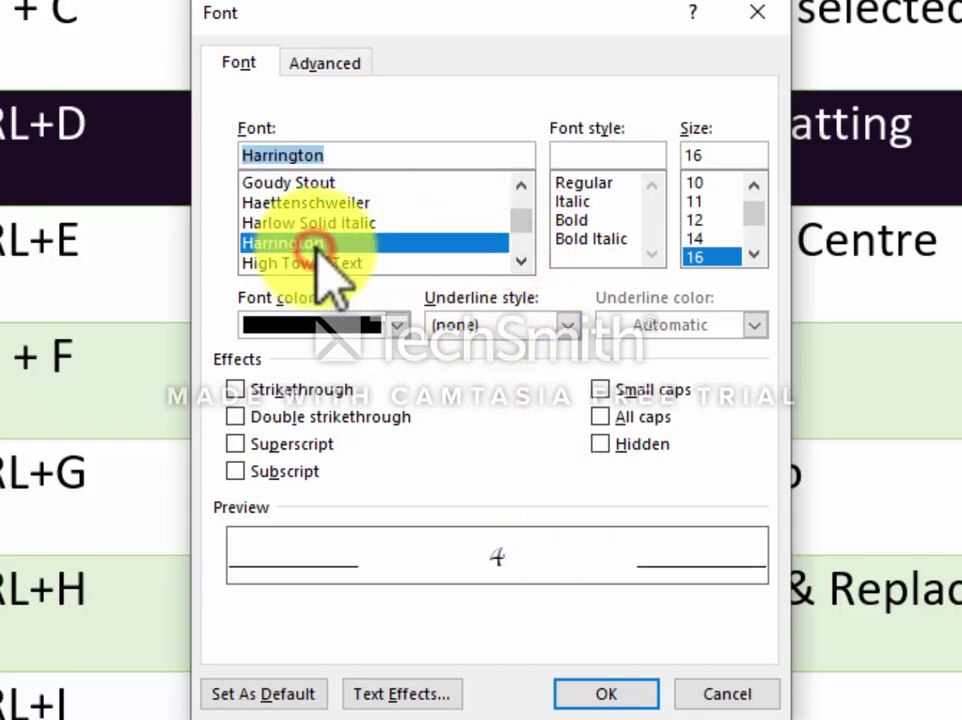
click(600, 220)
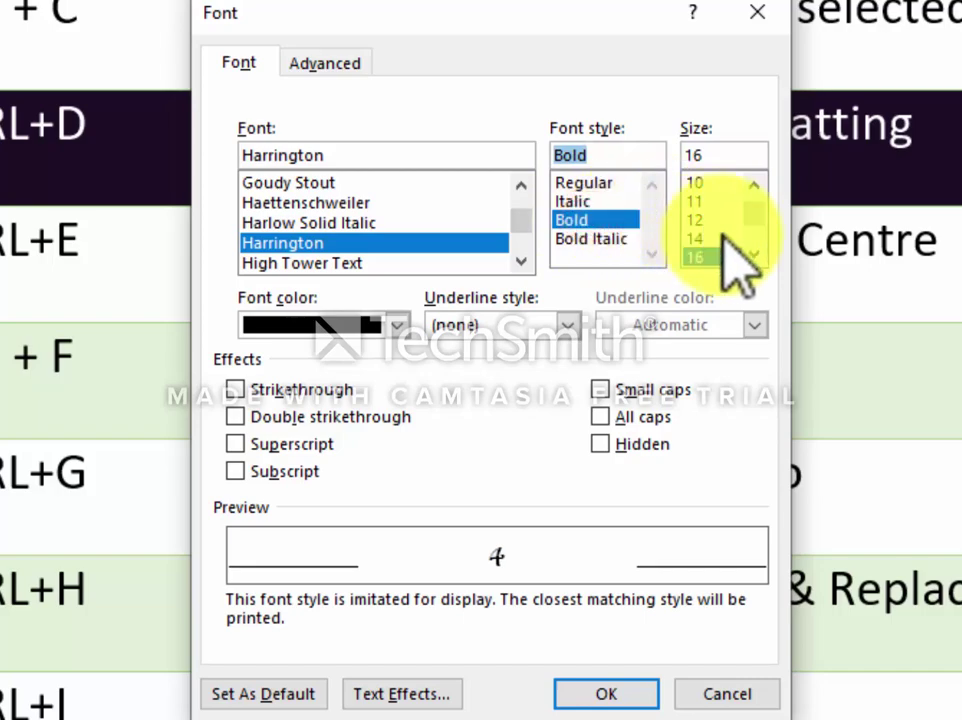
click(754, 254)
click(751, 256)
click(751, 256)
click(697, 239)
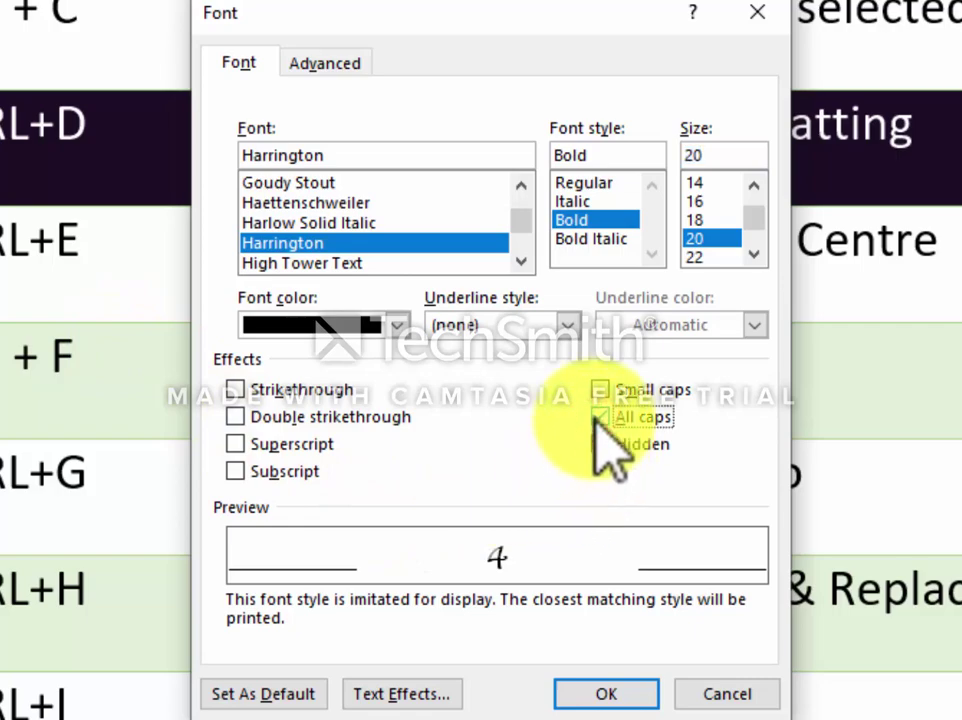
Switch the font to Harlow Solid Italic with green font colour and a dotted underline
click(248, 412)
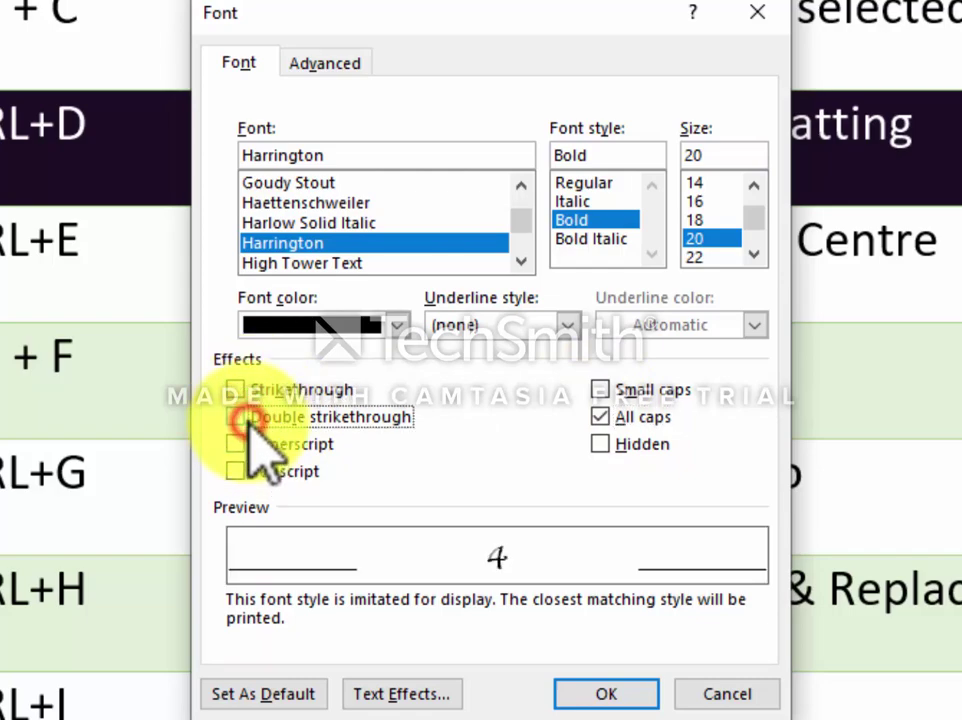
click(245, 417)
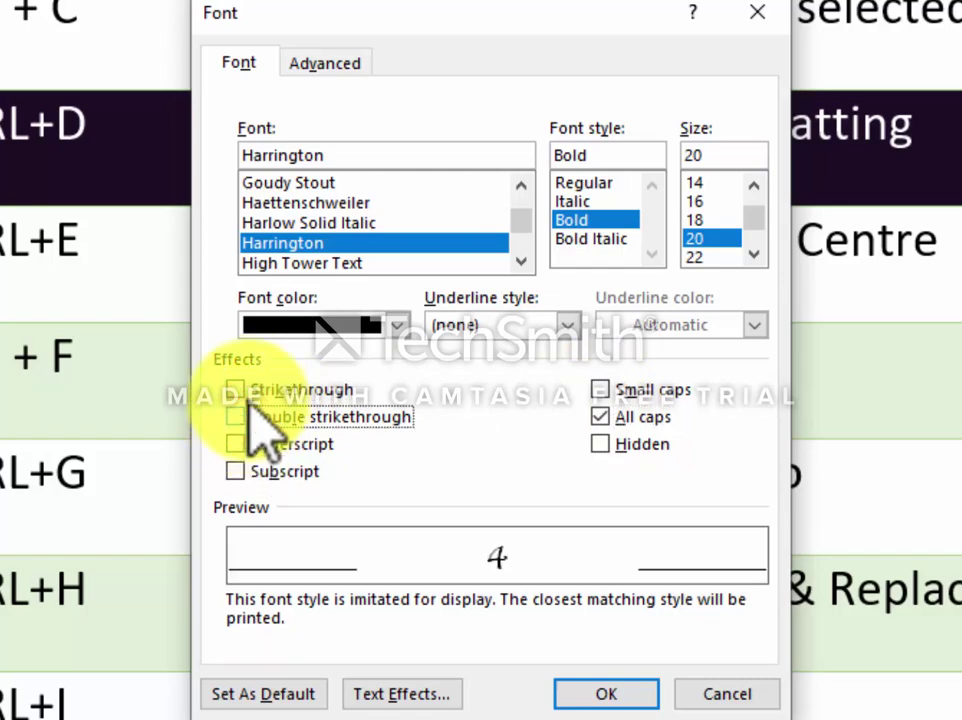
click(298, 224)
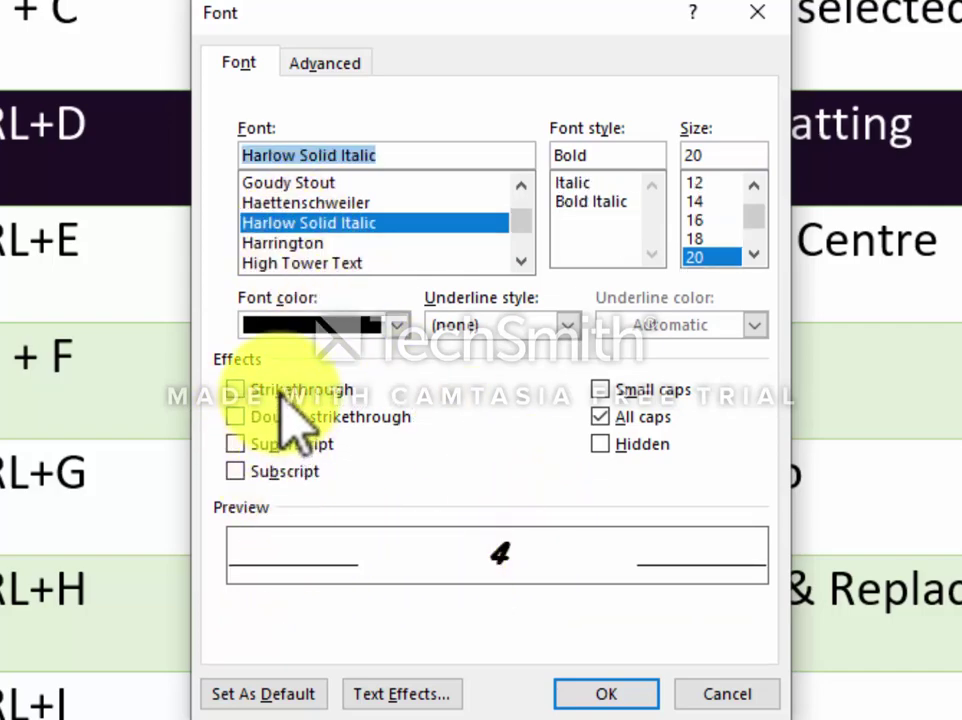
click(397, 325)
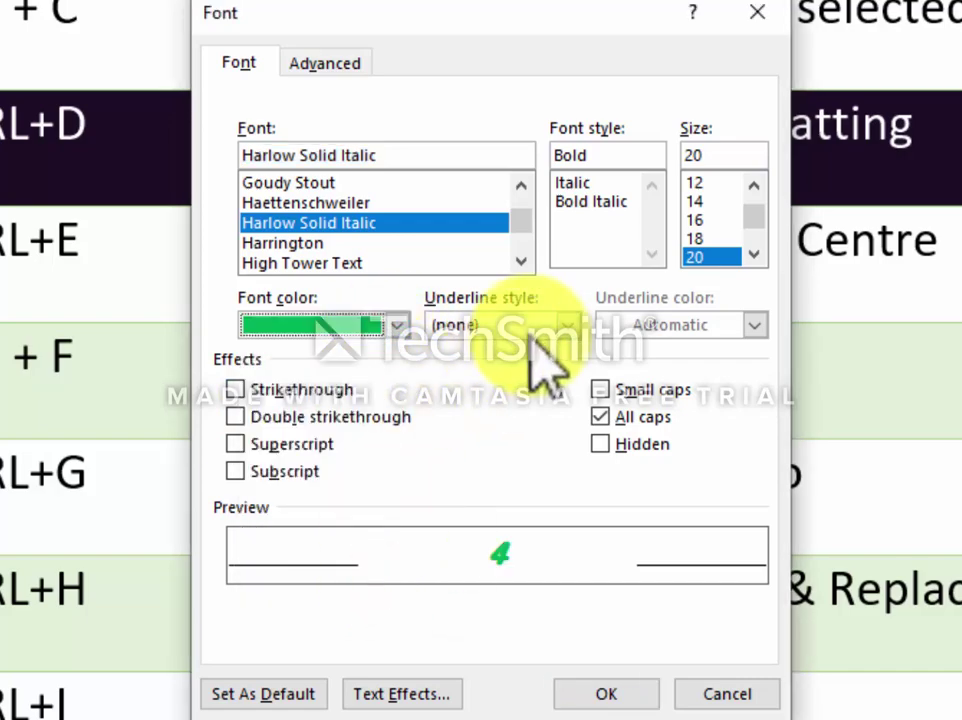
click(566, 325)
click(530, 458)
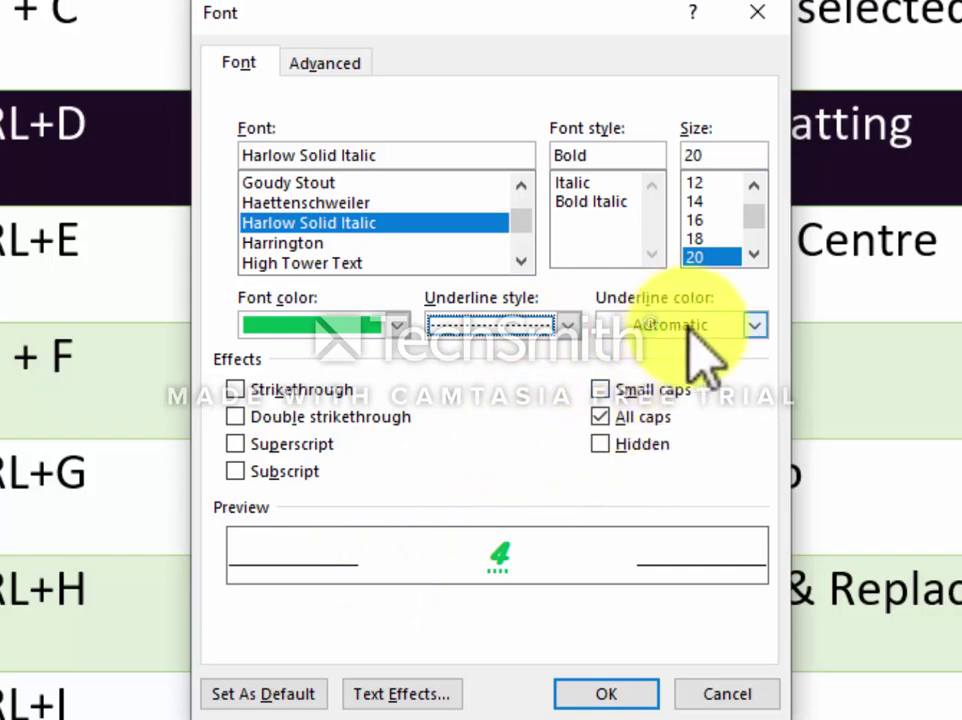
Make the underline colour red and try strikethrough and double strikethrough, leaving both off
click(754, 325)
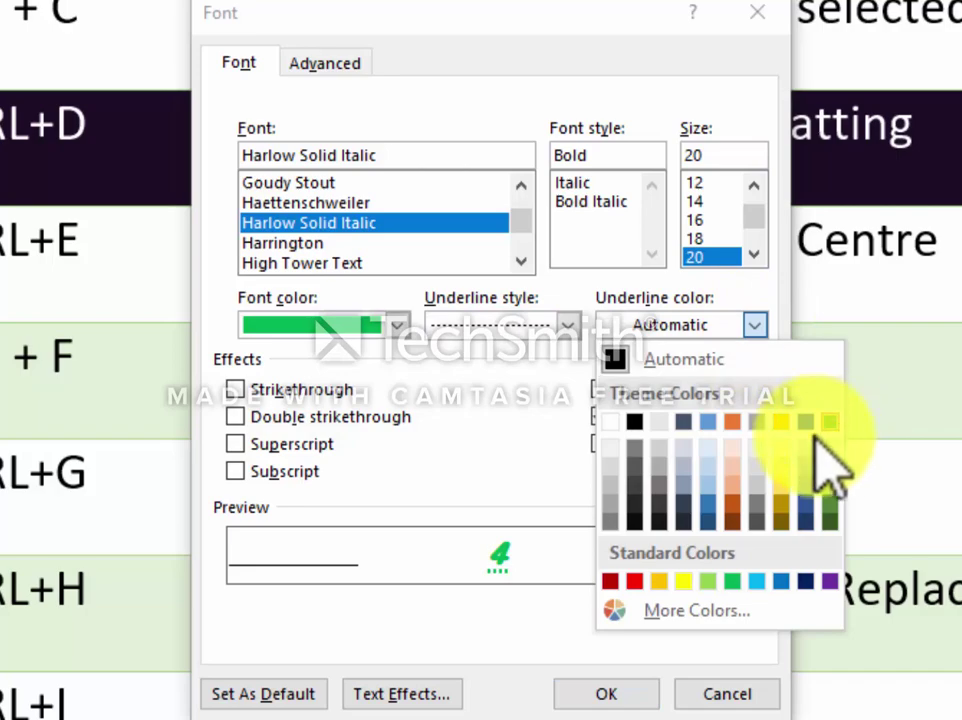
click(635, 580)
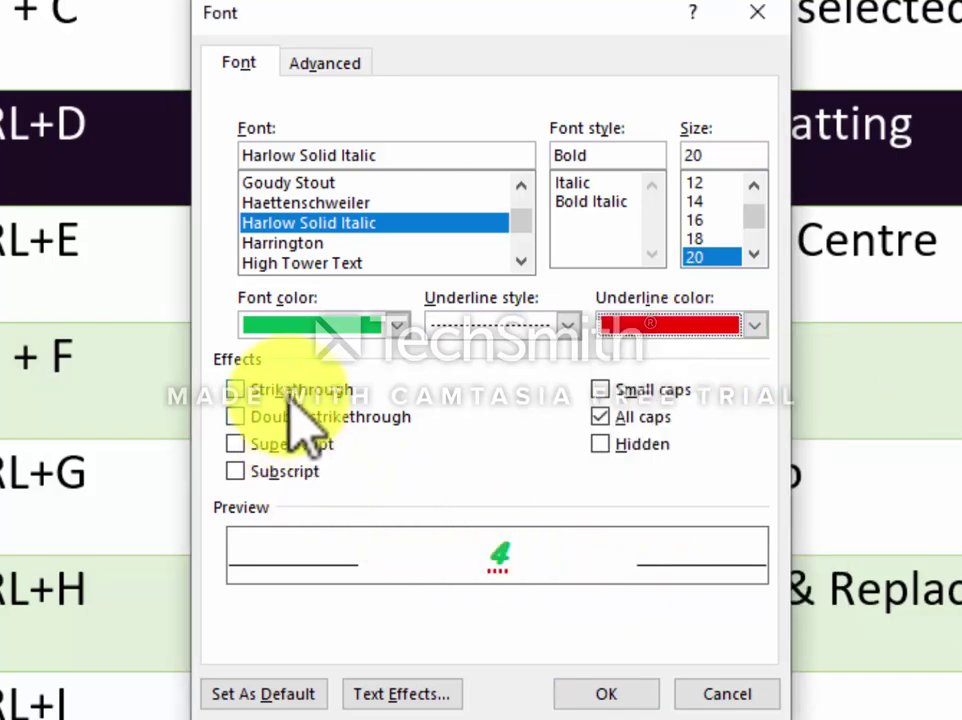
click(240, 390)
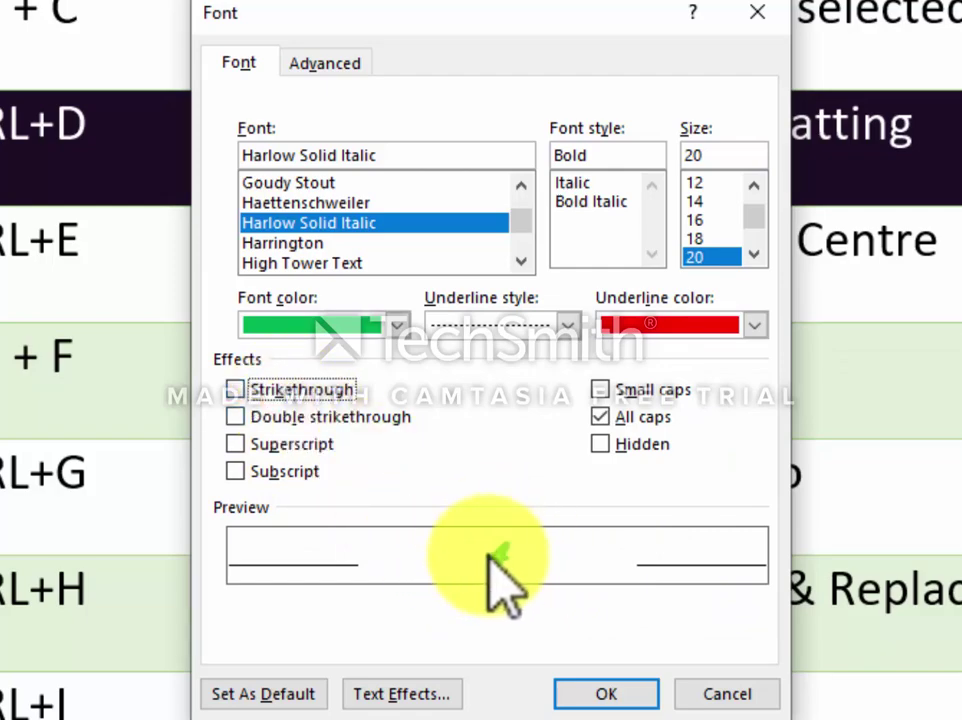
click(318, 391)
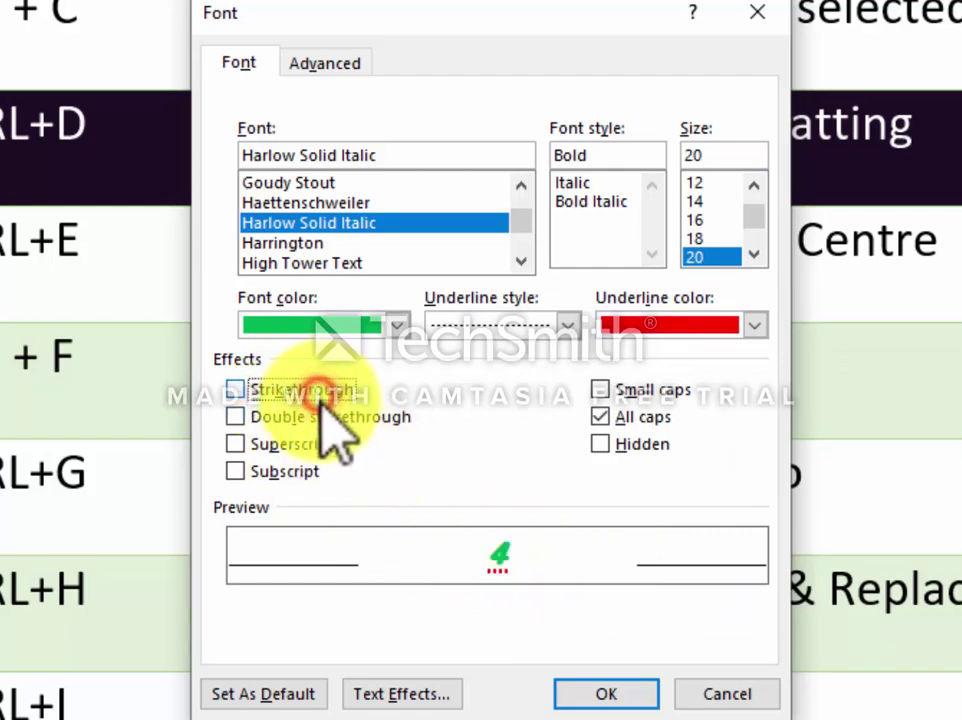
click(318, 393)
click(322, 418)
click(318, 425)
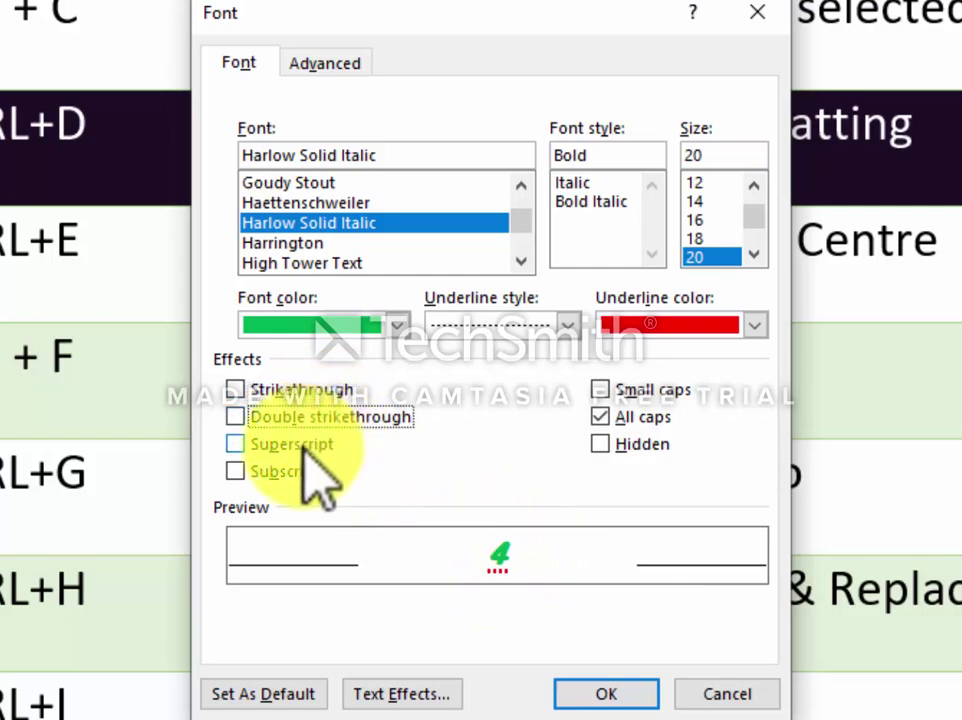
Try superscript, subscript, small caps and hidden effects, and untick All caps
click(300, 443)
click(295, 444)
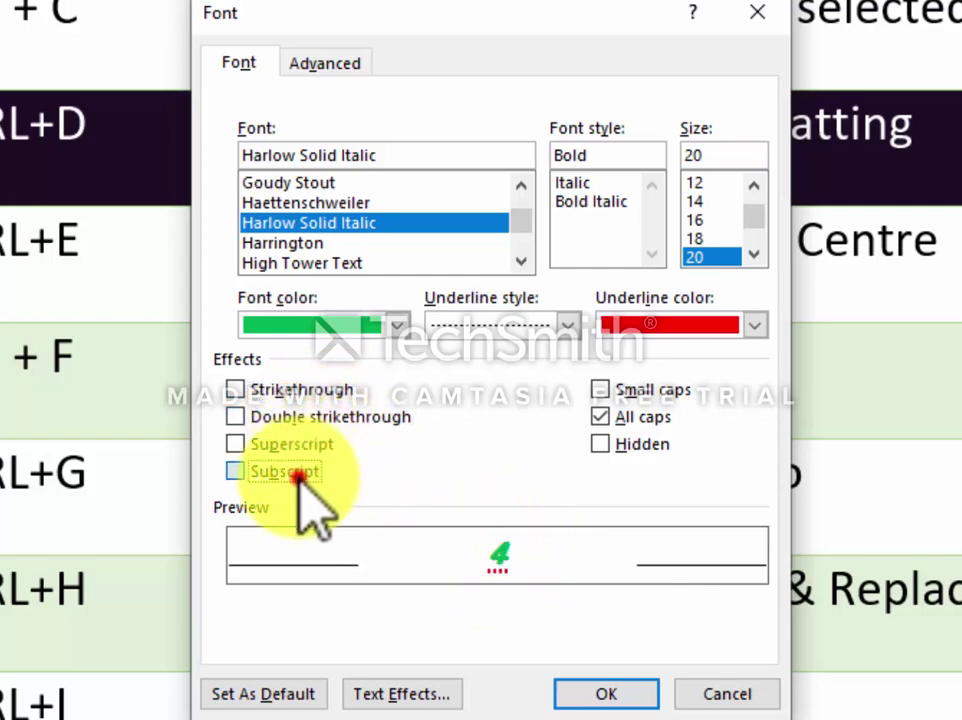
click(300, 474)
click(300, 474)
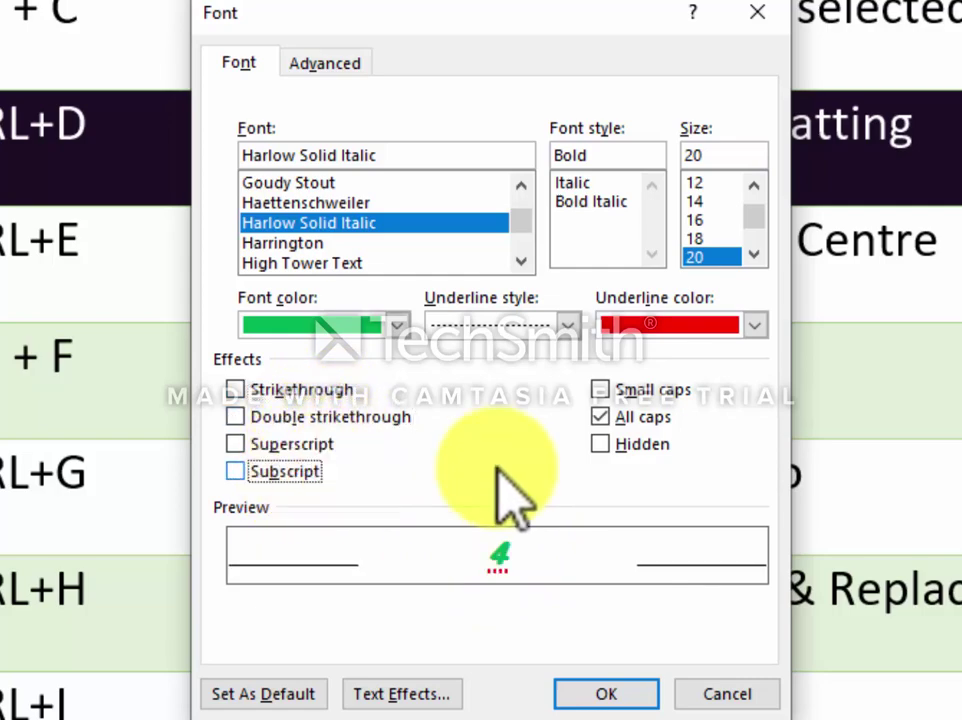
click(604, 389)
click(608, 424)
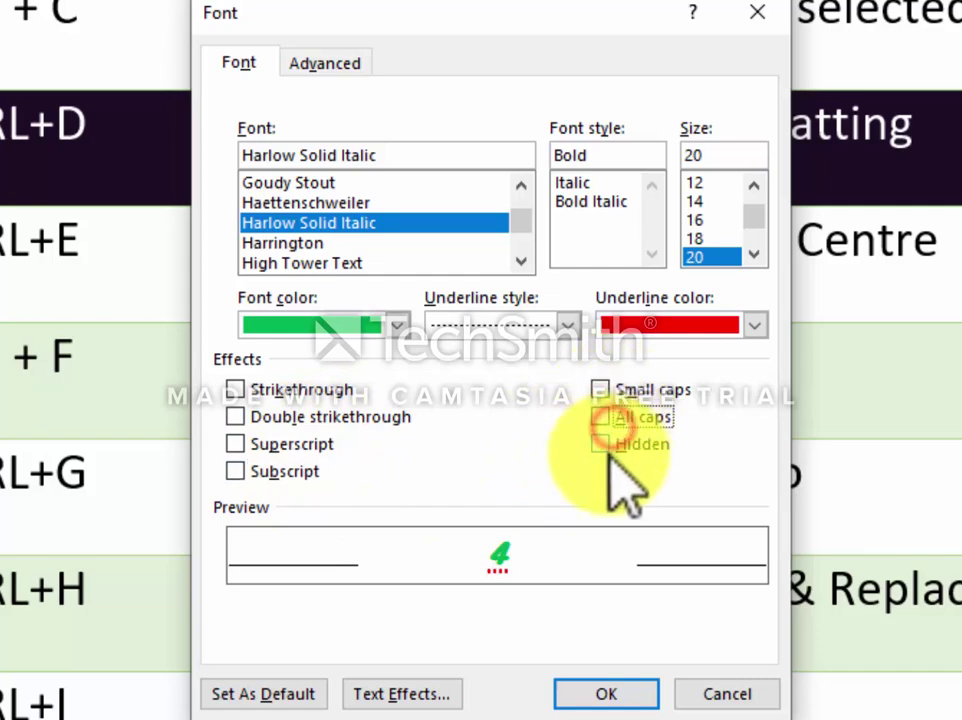
click(605, 444)
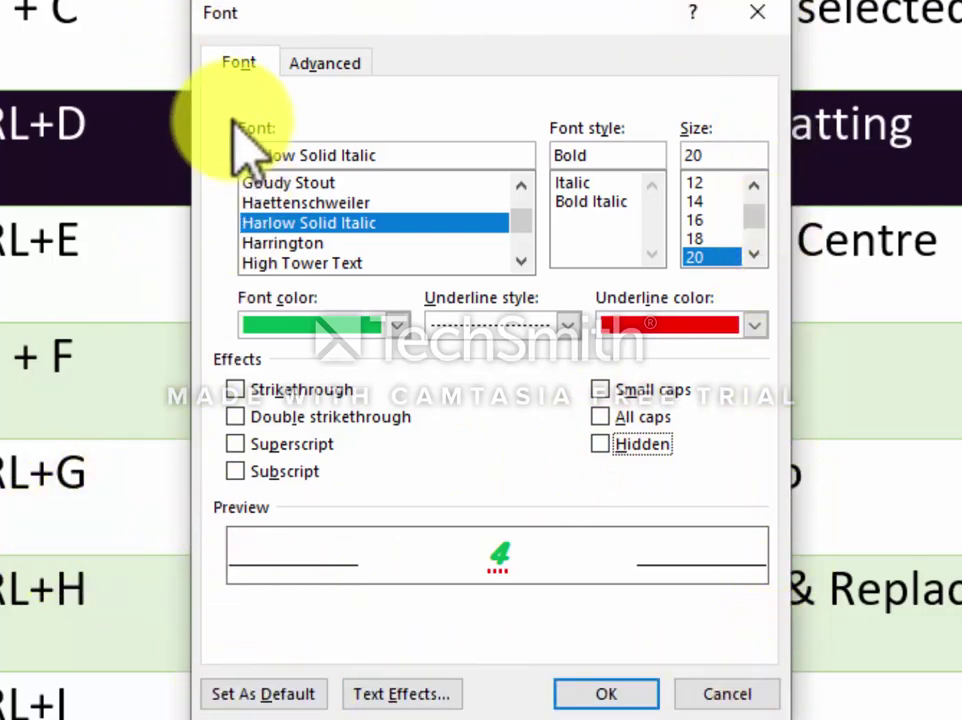
Confirm the font settings, close the missing font style warning, and choose High Tower Text
click(598, 697)
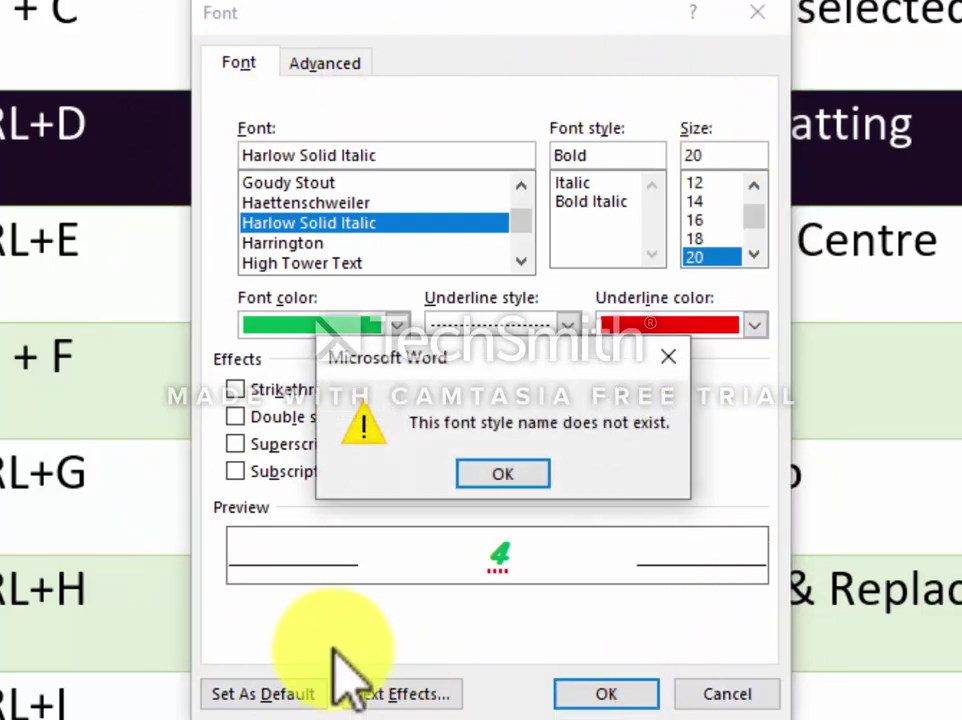
click(502, 474)
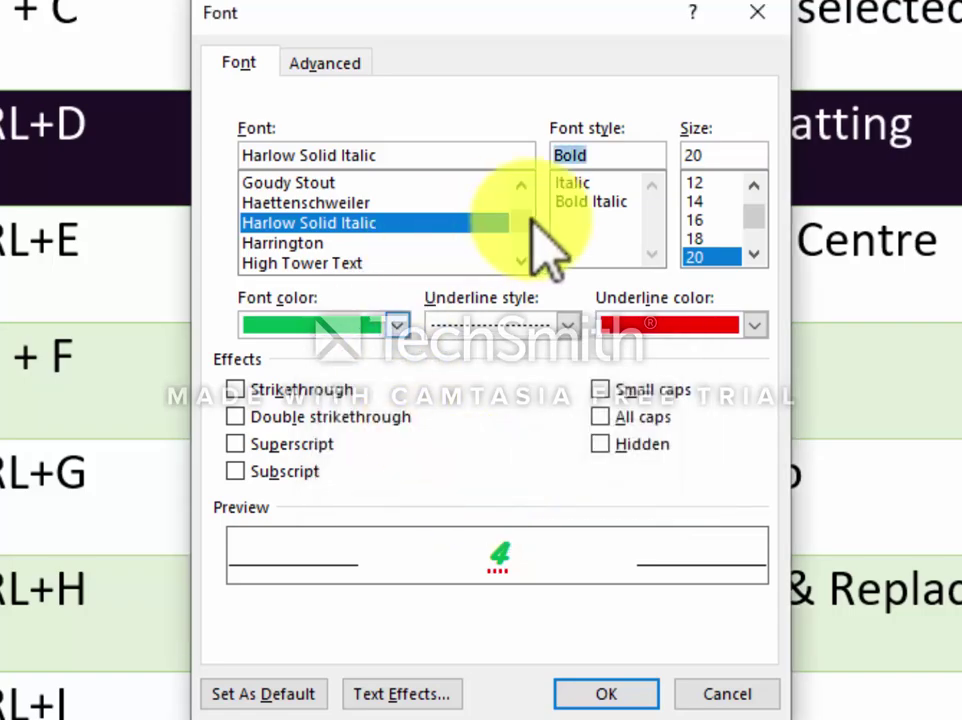
click(520, 260)
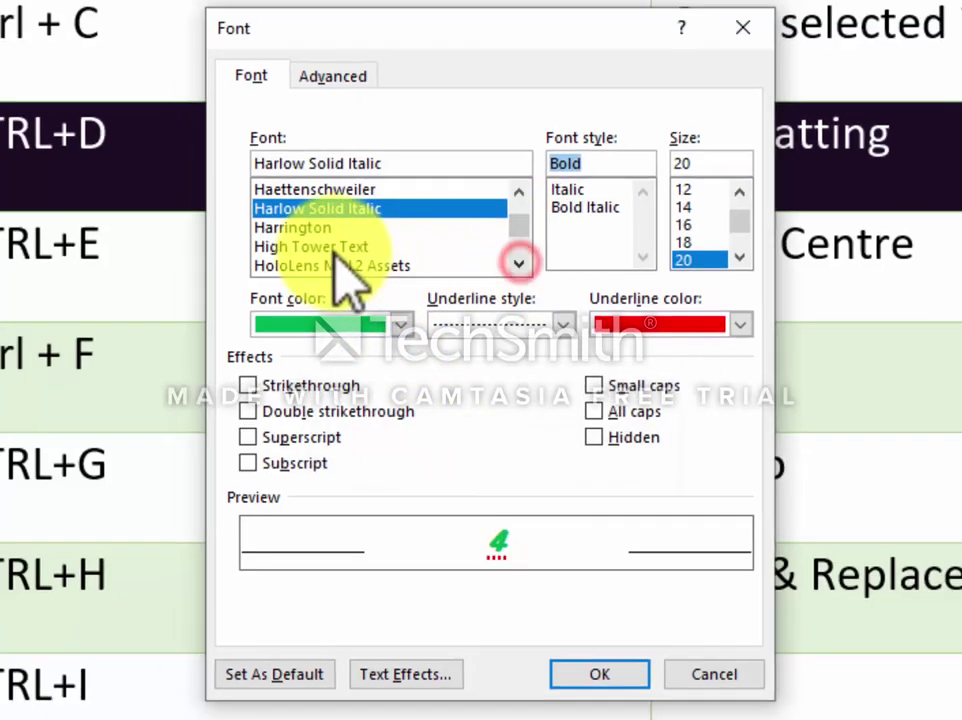
click(330, 247)
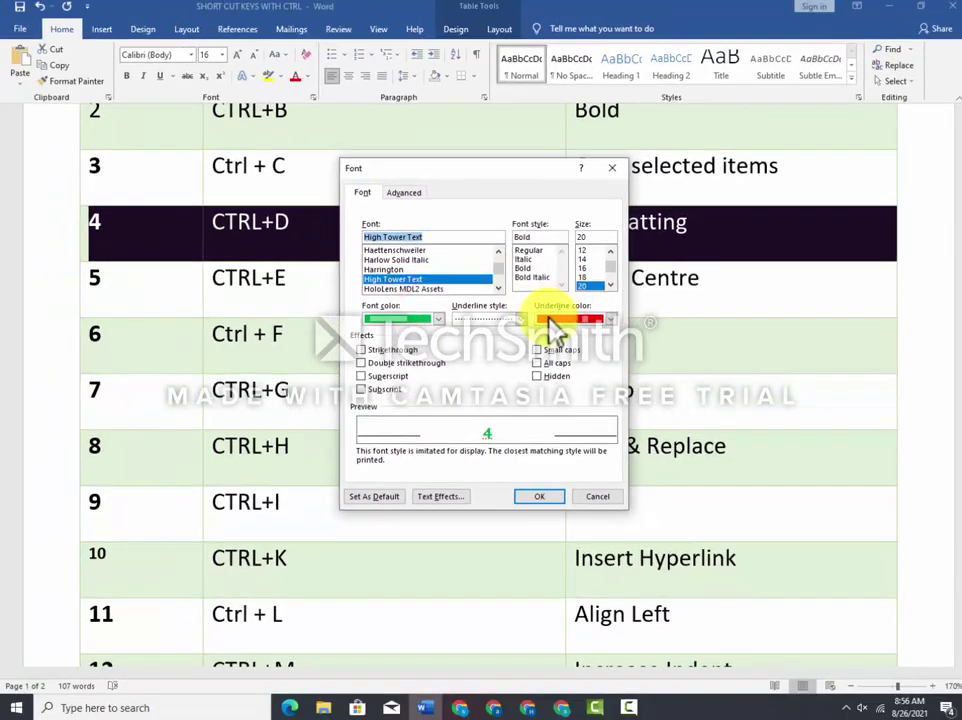
Apply the font settings to row 4, then select all of row 5 (CTRL+E)
click(541, 494)
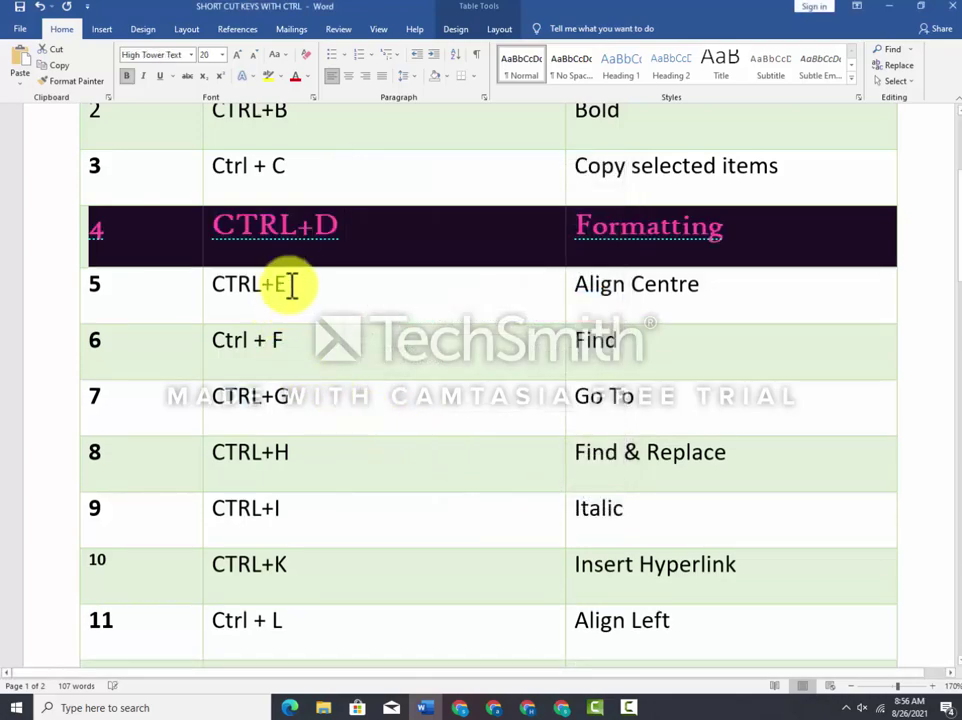
click(645, 228)
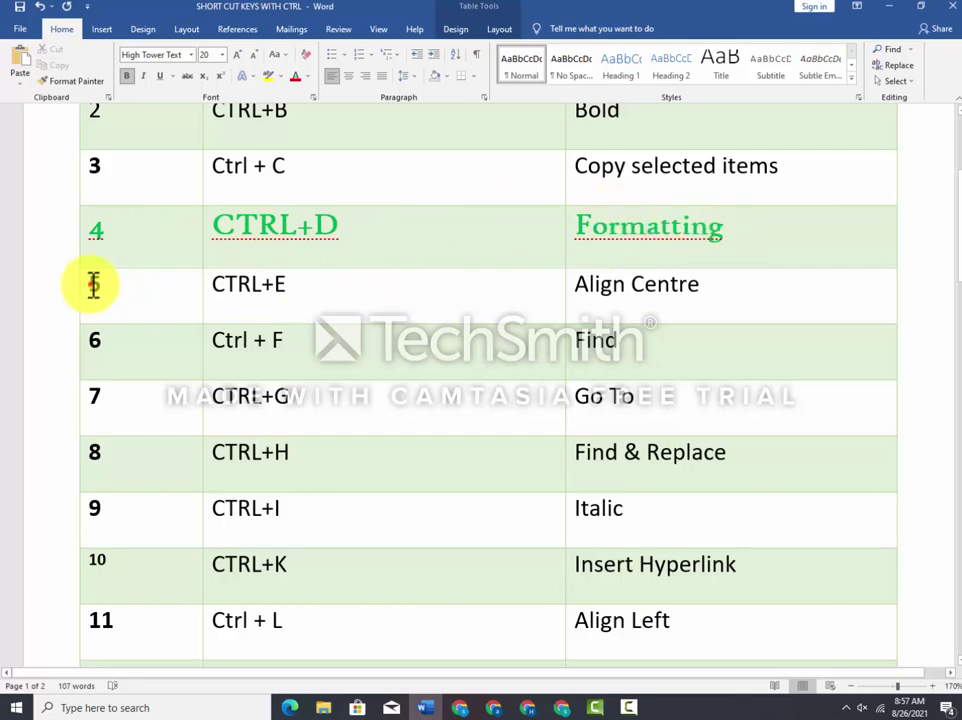
drag(93, 285, 311, 286)
click(266, 316)
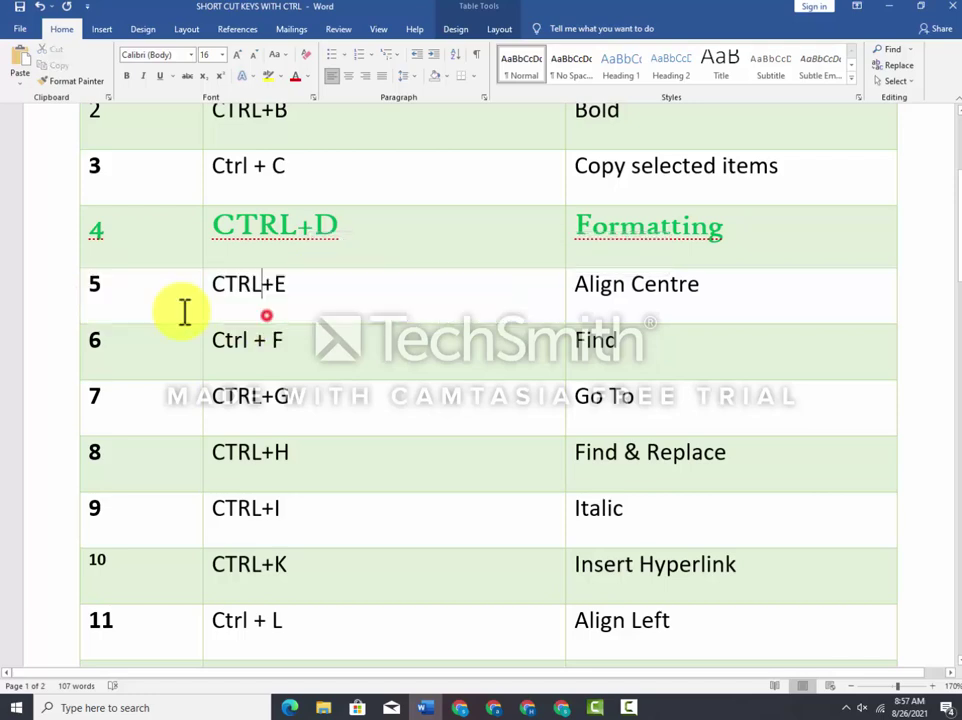
drag(101, 288, 600, 296)
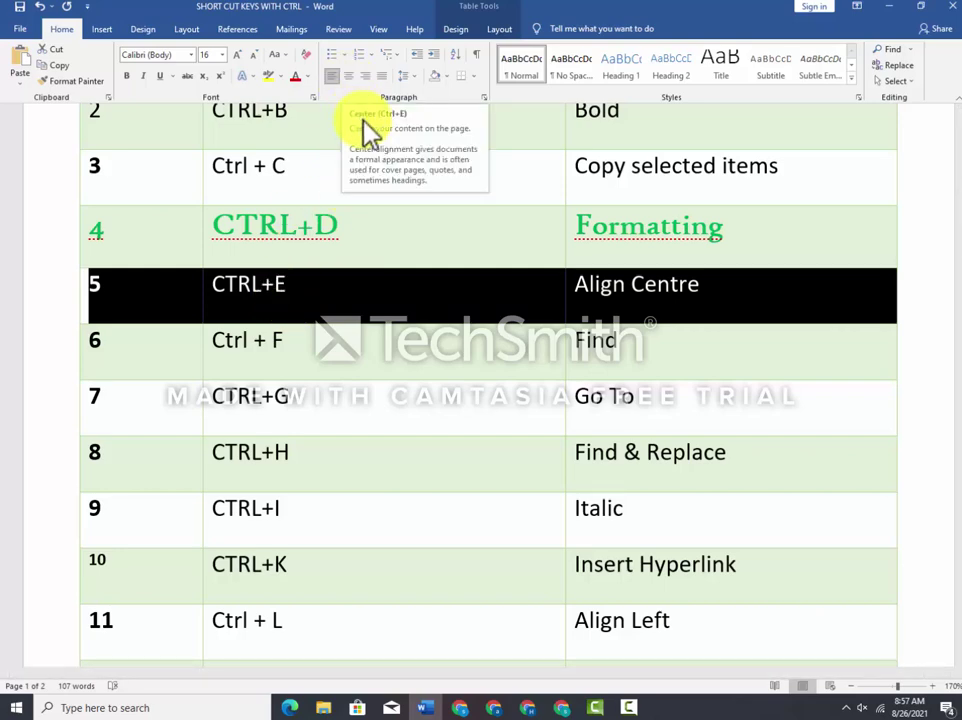
Try left and centre alignment on row 5 with Ctrl+L and Ctrl+E, then deselect it
click(357, 76)
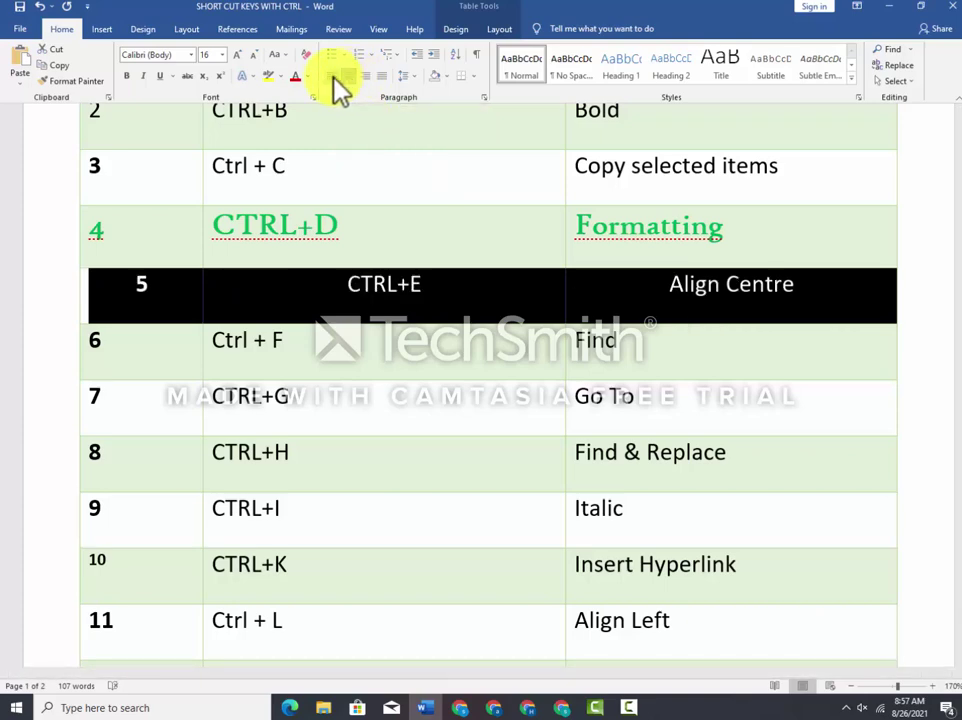
click(336, 78)
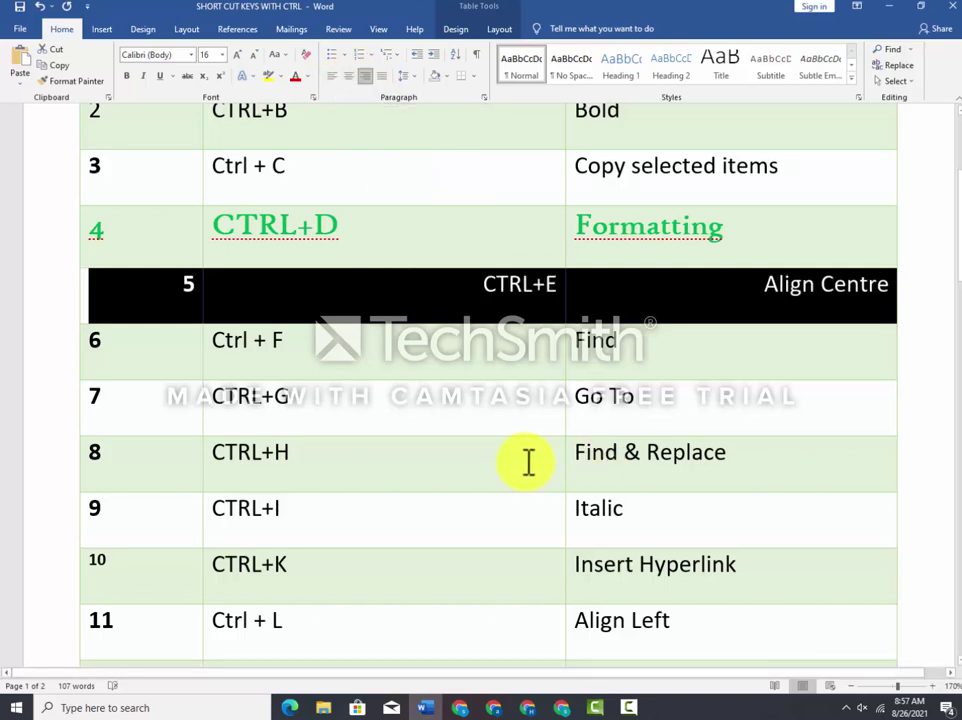
key(ctrl+l)
key(ctrl+e)
key(ctrl+e)
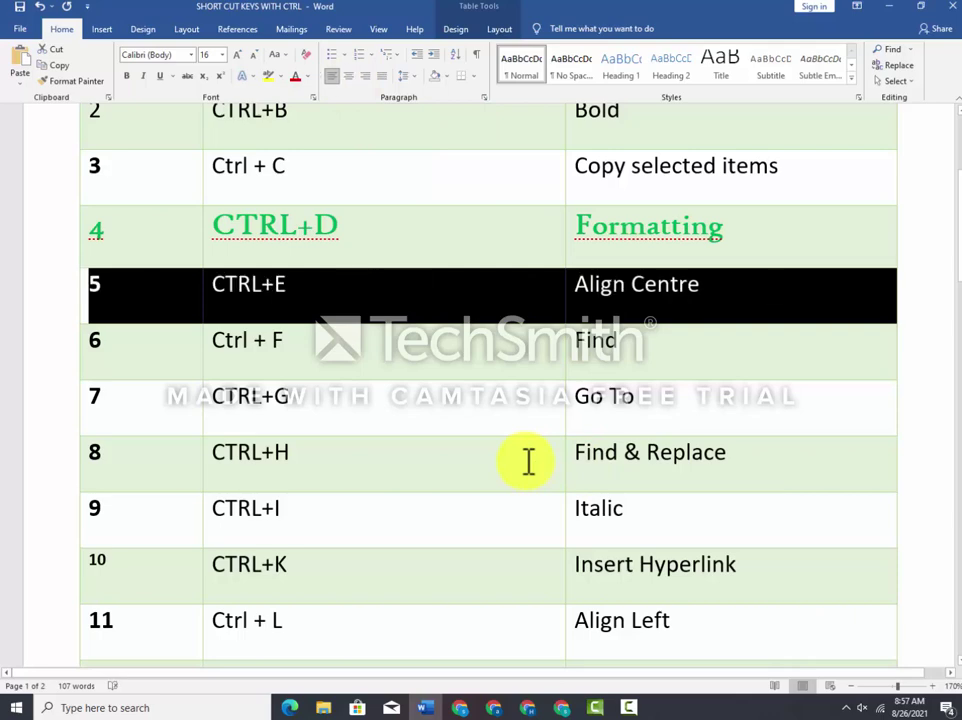
key(ctrl+e)
key(ctrl+e)
key(ctrl+e)
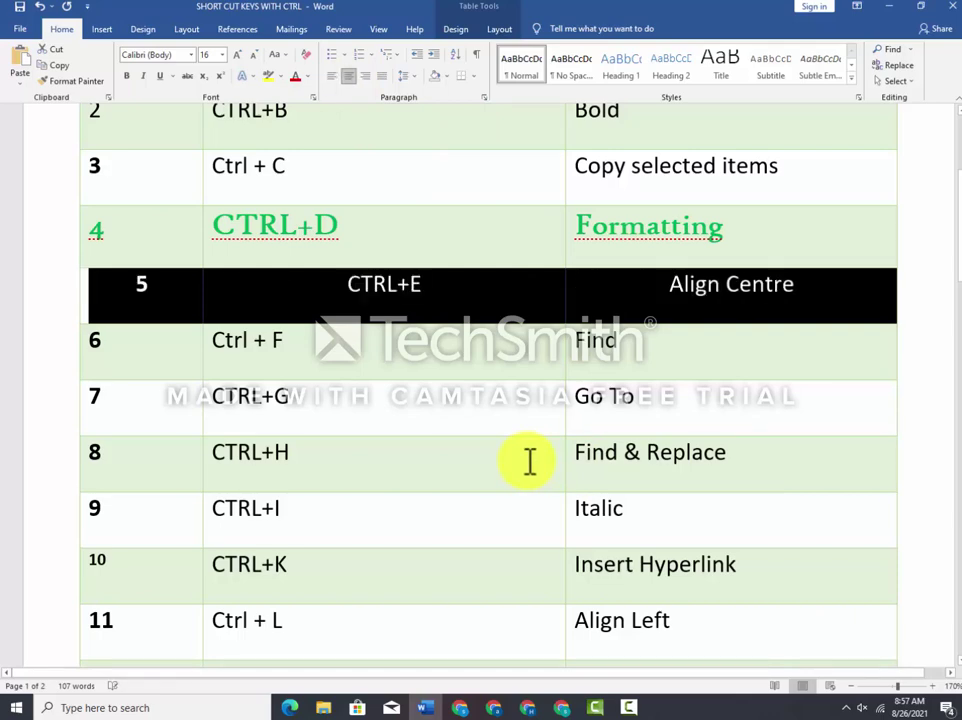
click(608, 287)
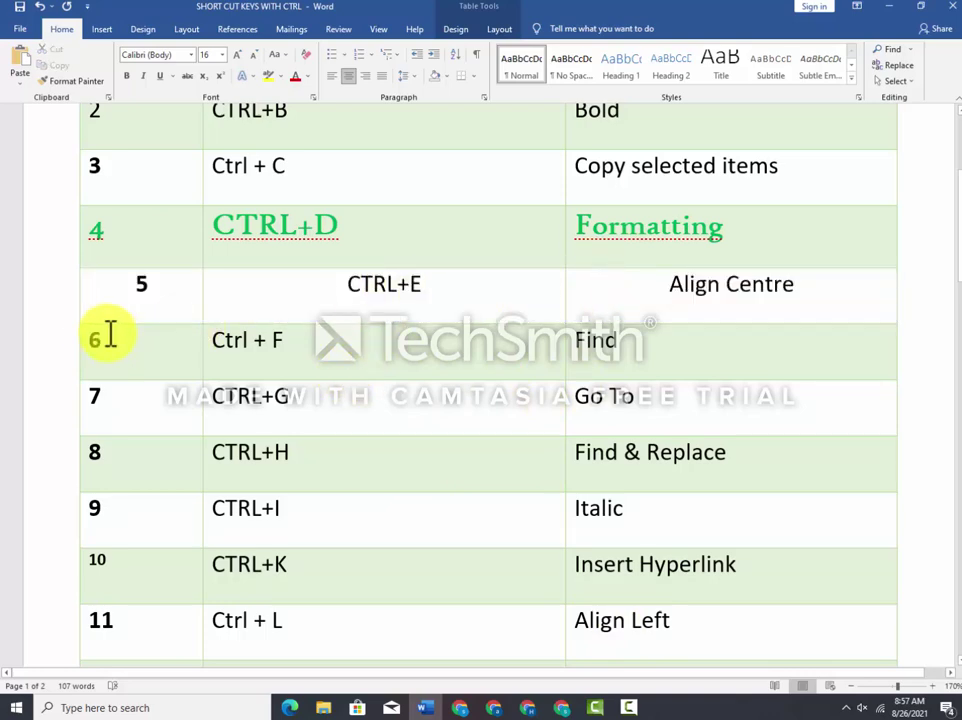
Select row 6, search for it with Ctrl+F, and clear the Navigation pane search box
drag(94, 335, 693, 338)
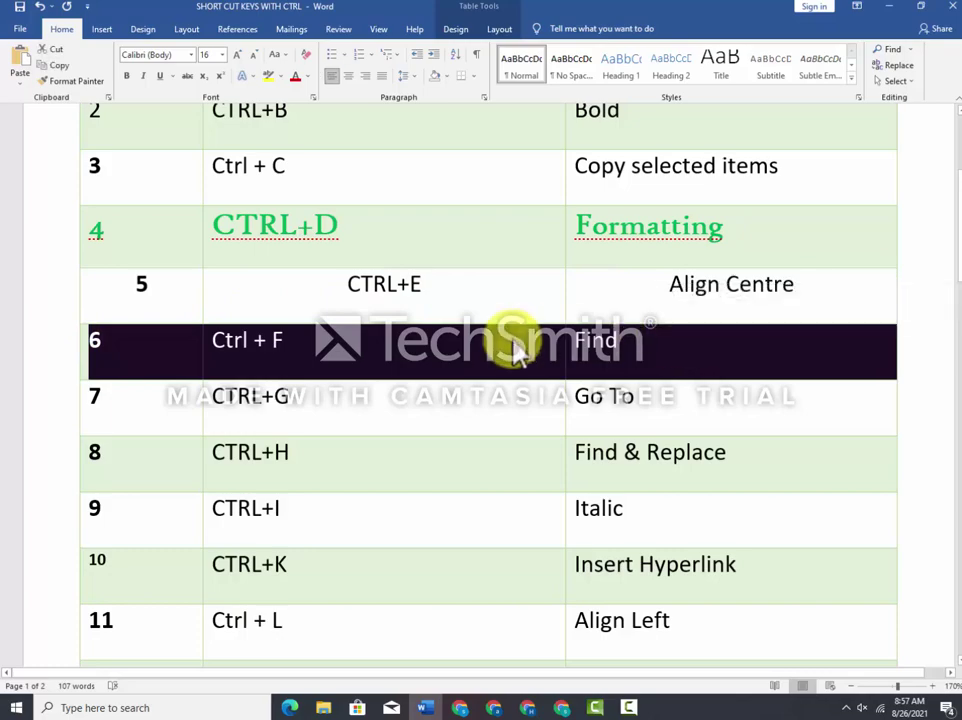
scroll(515, 344, down, 2)
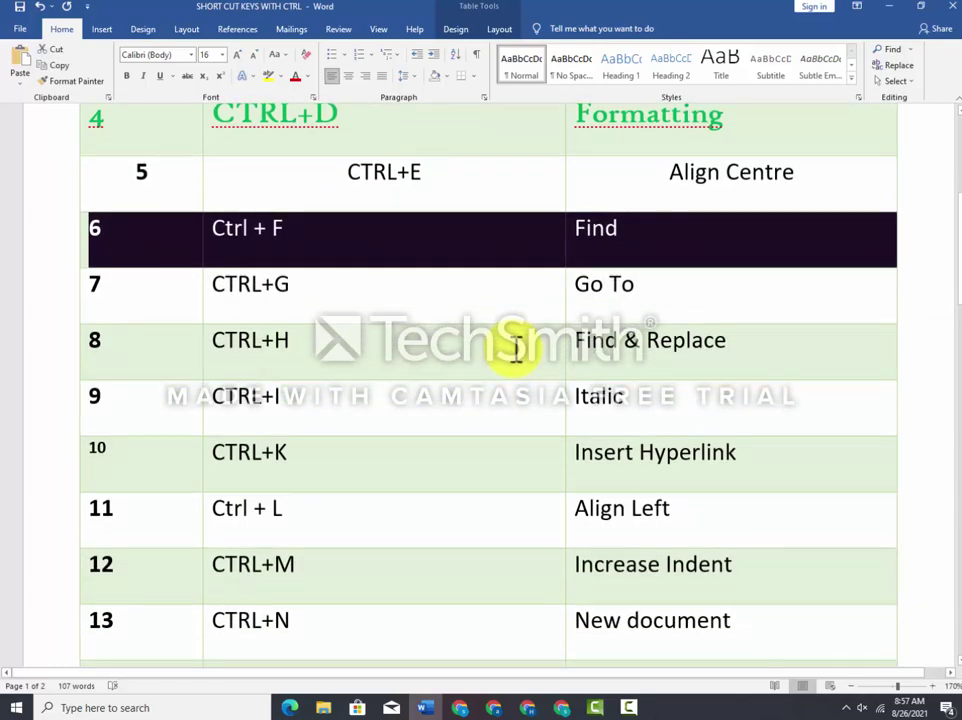
key(ctrl+f)
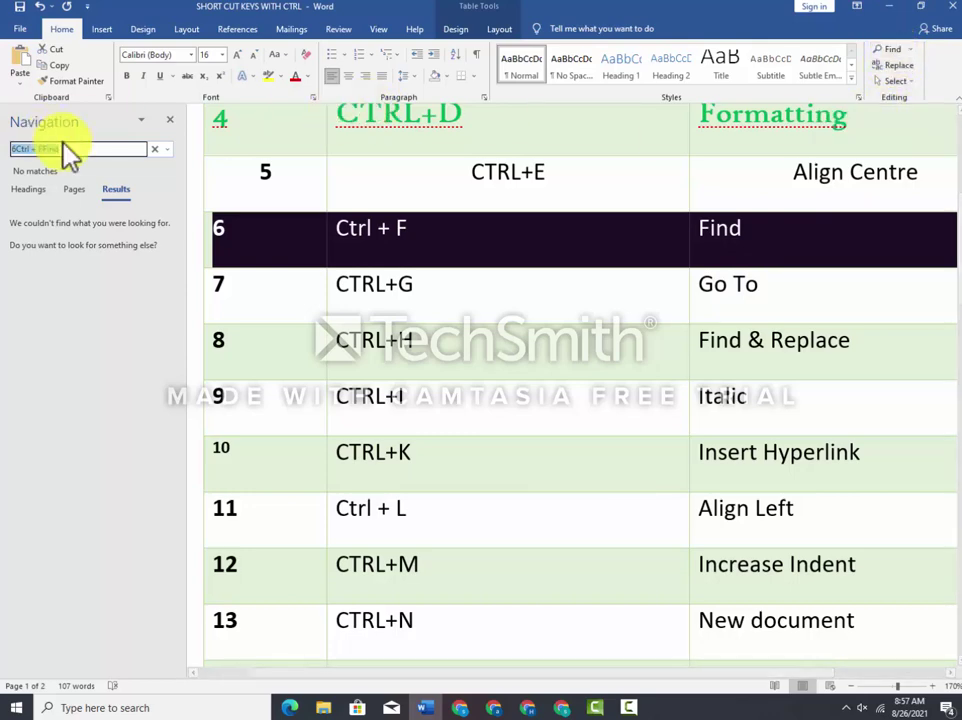
drag(72, 148, 6, 150)
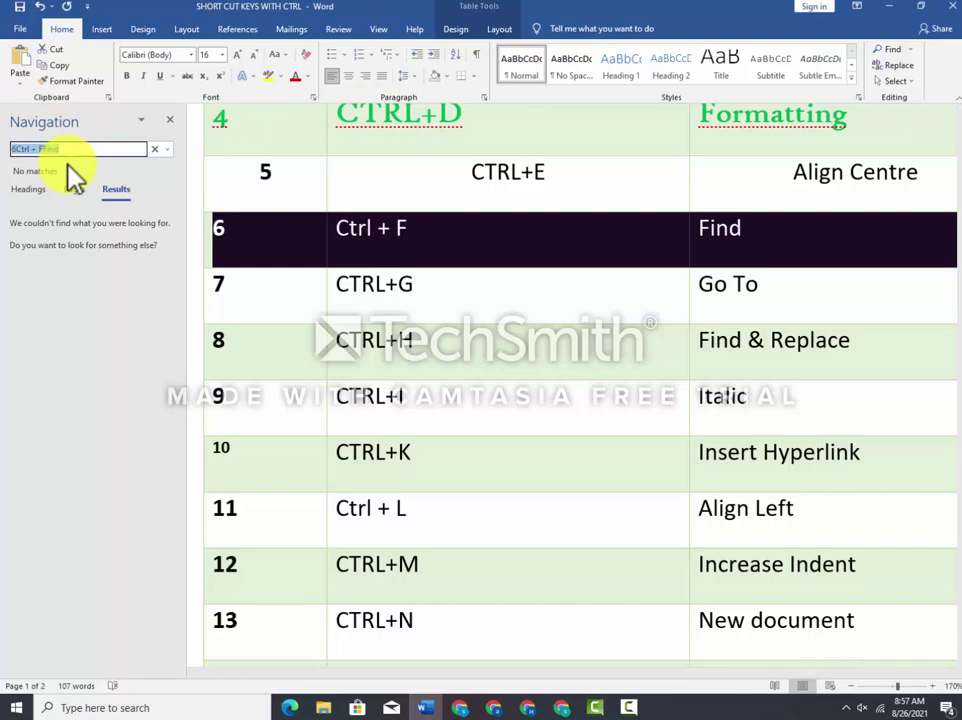
key(BackSpace)
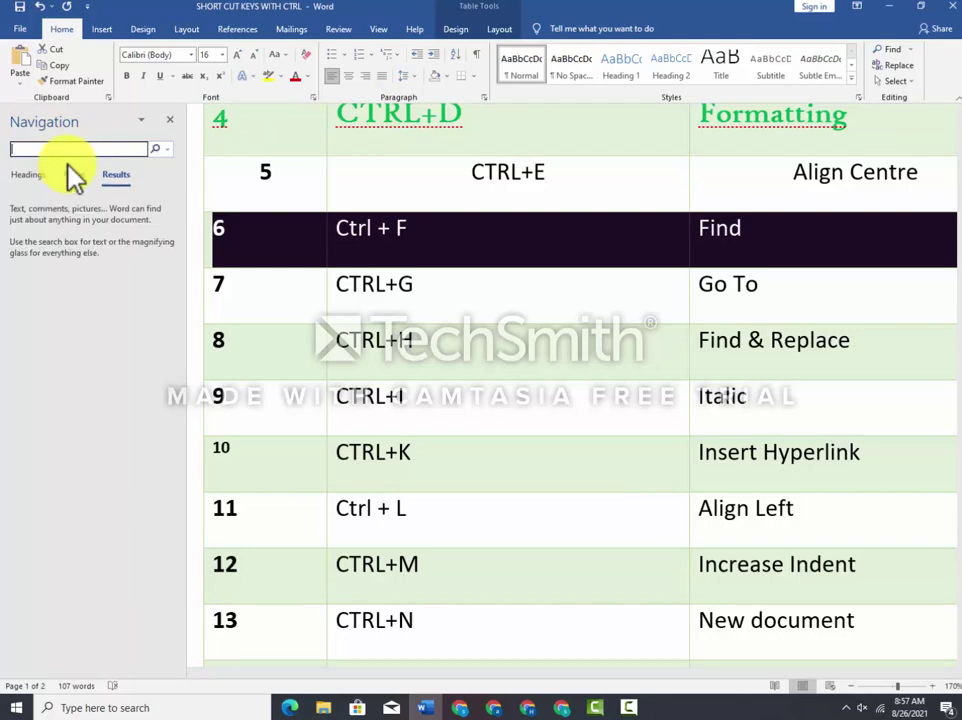
Search the document for 'ctrl' and scroll through the matching table rows
text(ctrl)
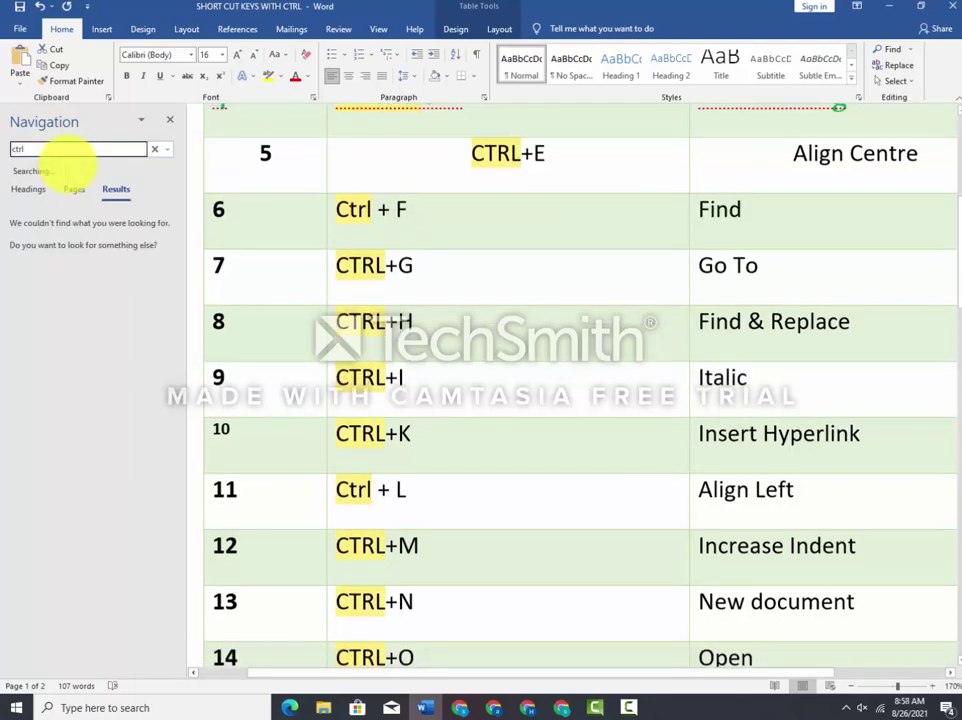
scroll(361, 343, down, 5)
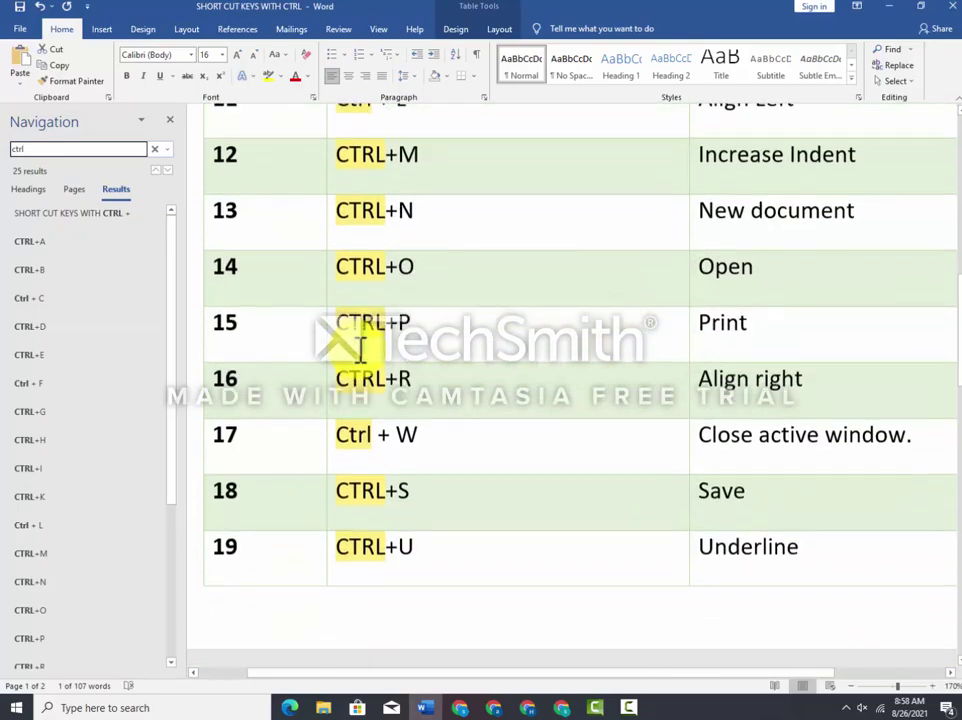
scroll(361, 345, down, 4)
scroll(361, 345, up, 7)
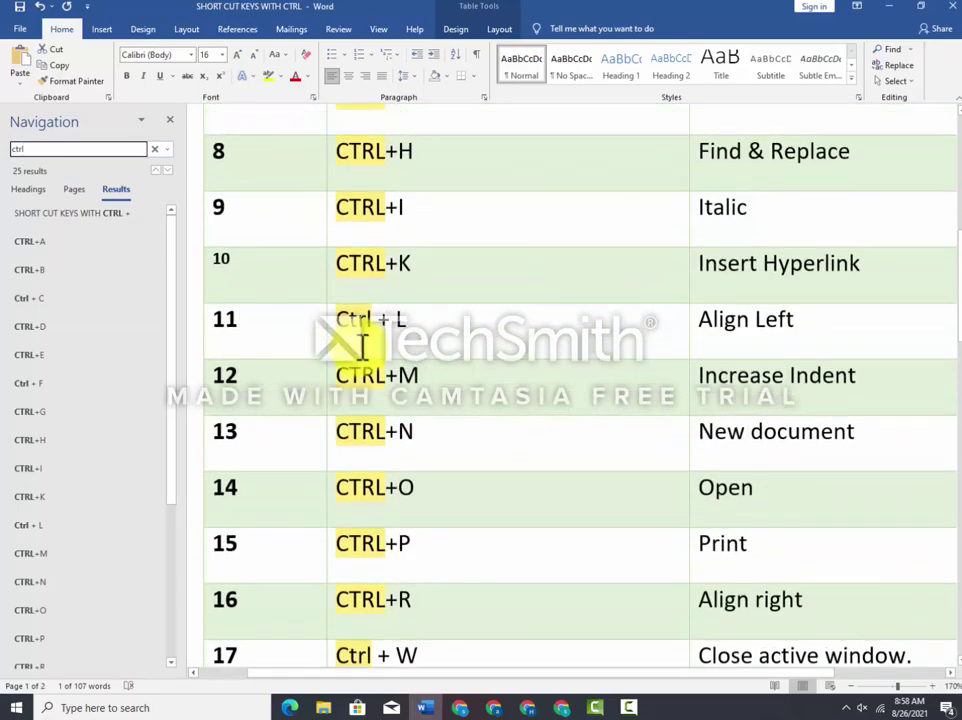
scroll(361, 345, up, 6)
scroll(356, 340, down, 1)
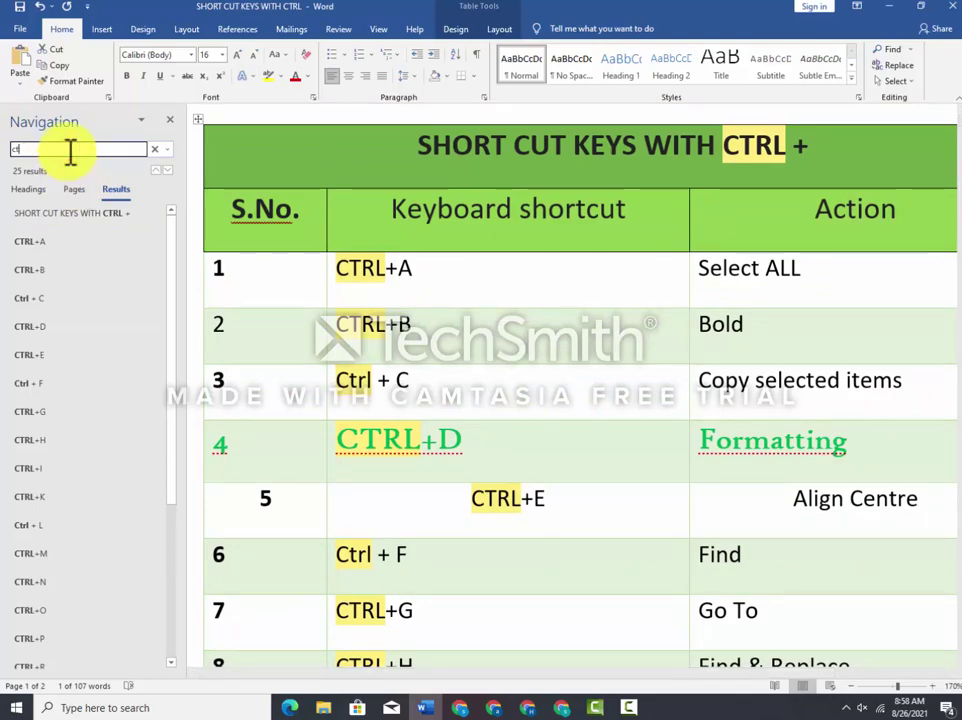
Search for 'key', then 'hyper' (matching row 10's Insert Hyperlink), and close the Navigation pane
key(BackSpace)
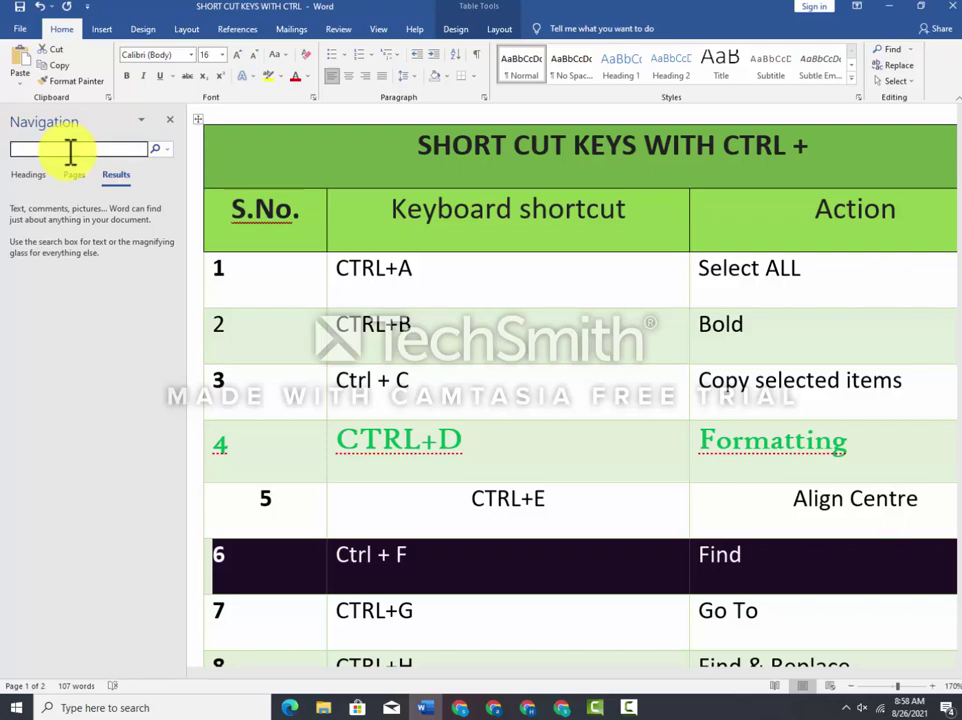
text(keys)
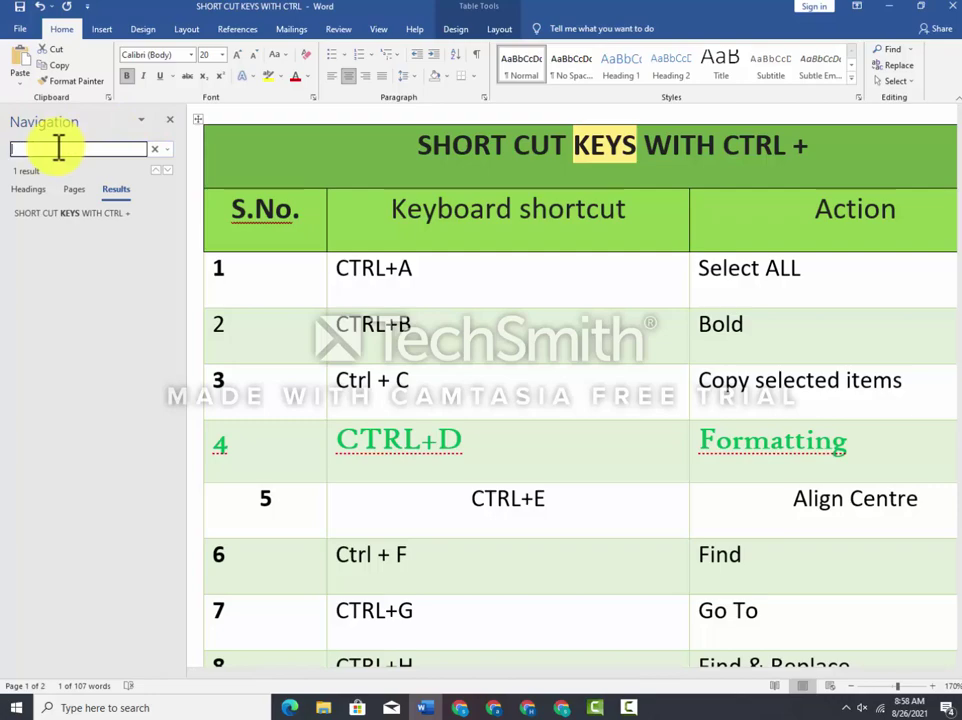
key(Escape)
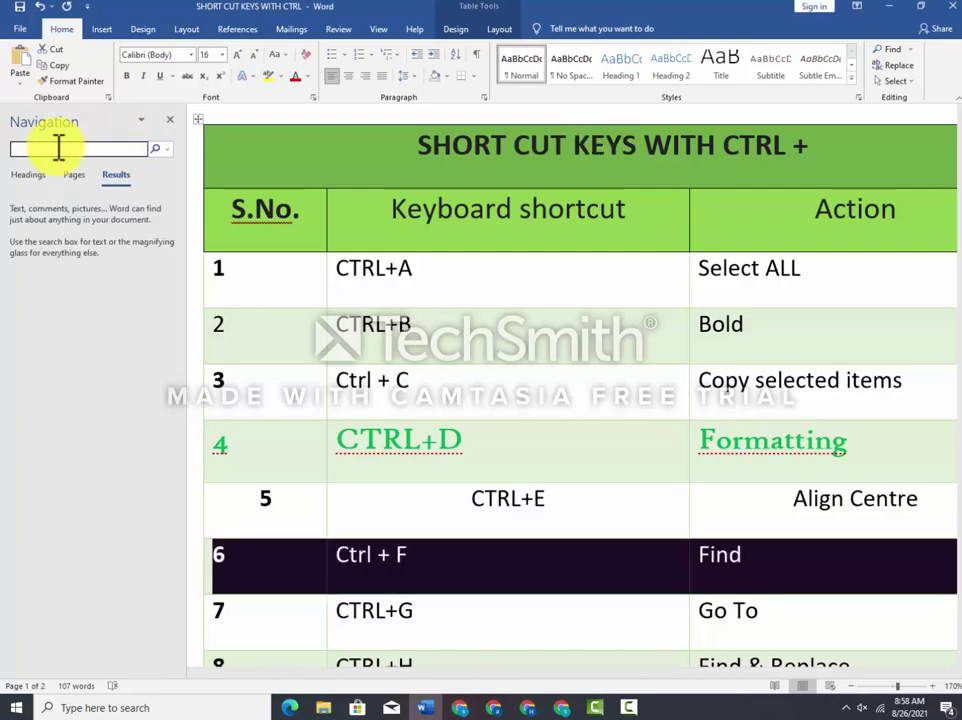
click(59, 148)
text(hyper)
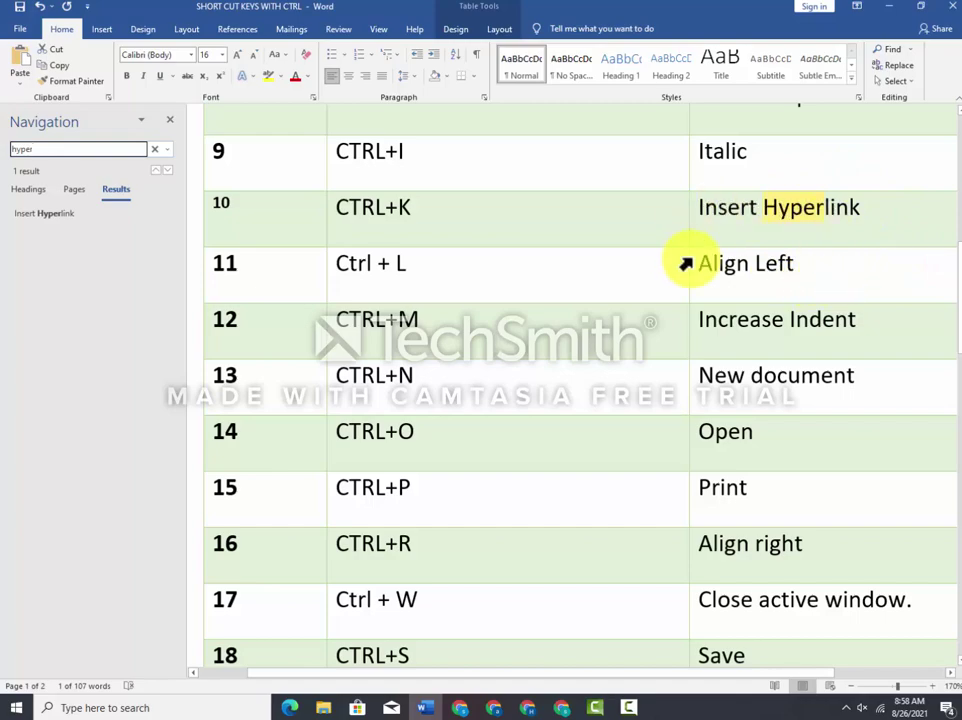
click(170, 121)
scroll(365, 262, up, 6)
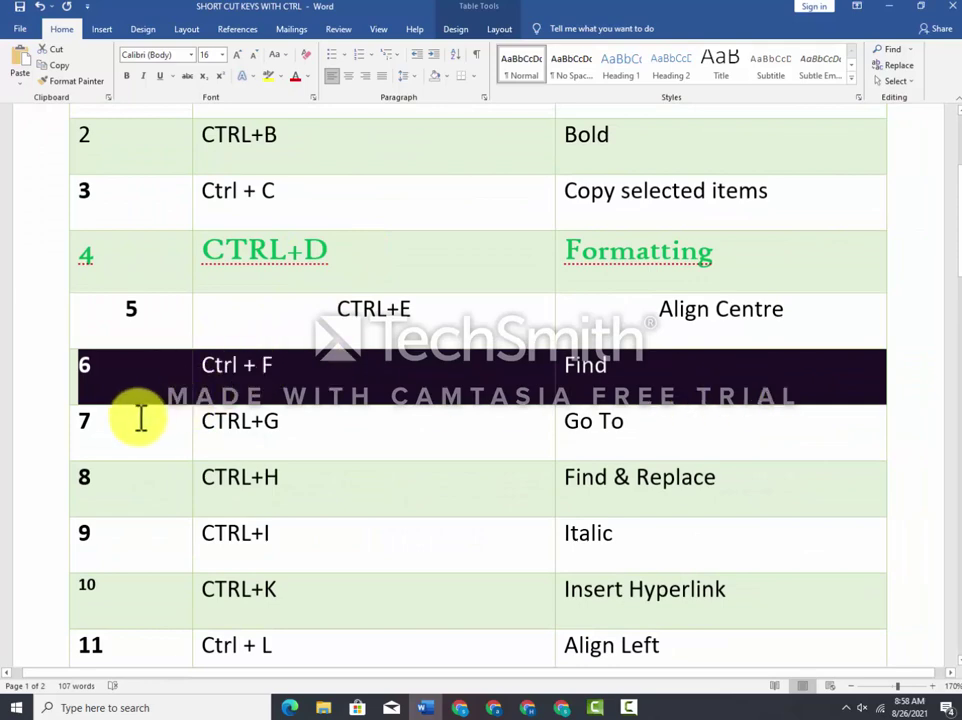
Select row 7 and jump to line 20 with Go To (Ctrl+G)
drag(86, 419, 644, 444)
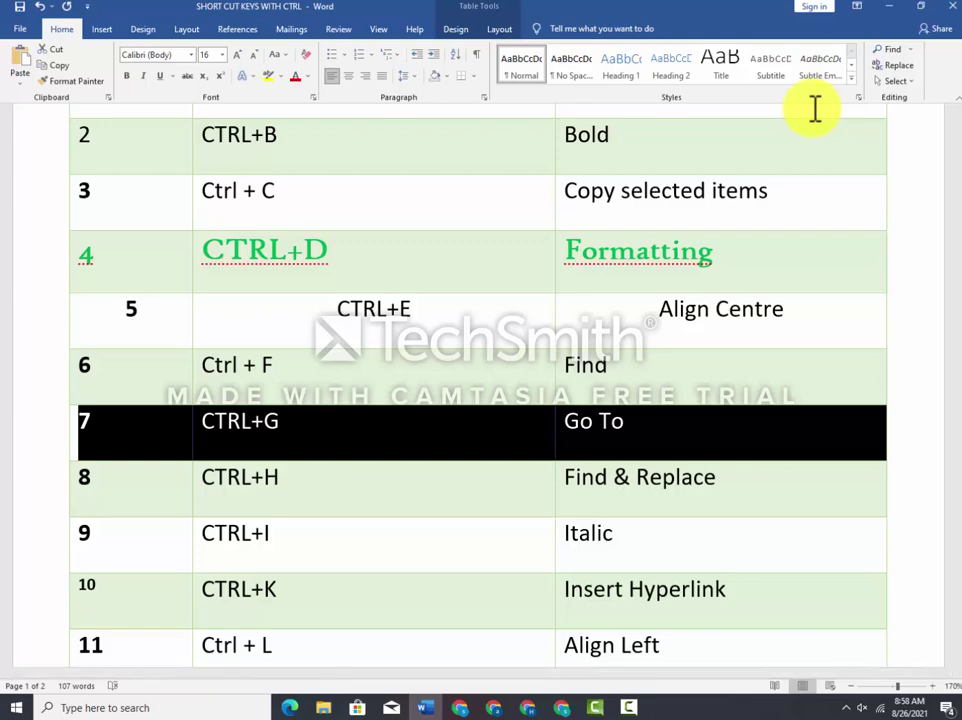
key(ctrl+g)
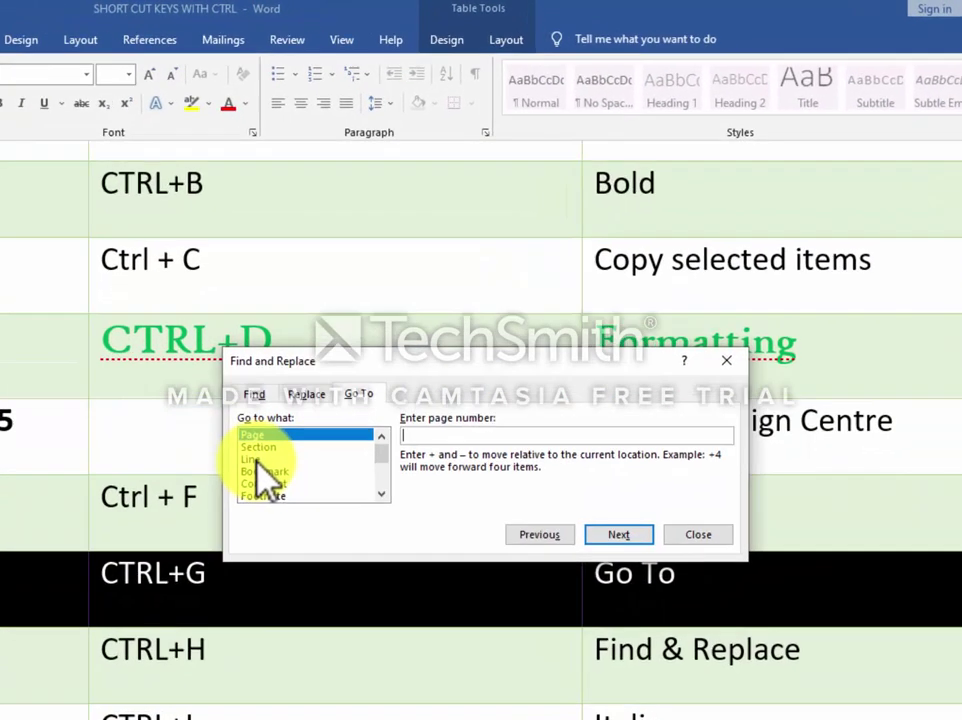
click(317, 339)
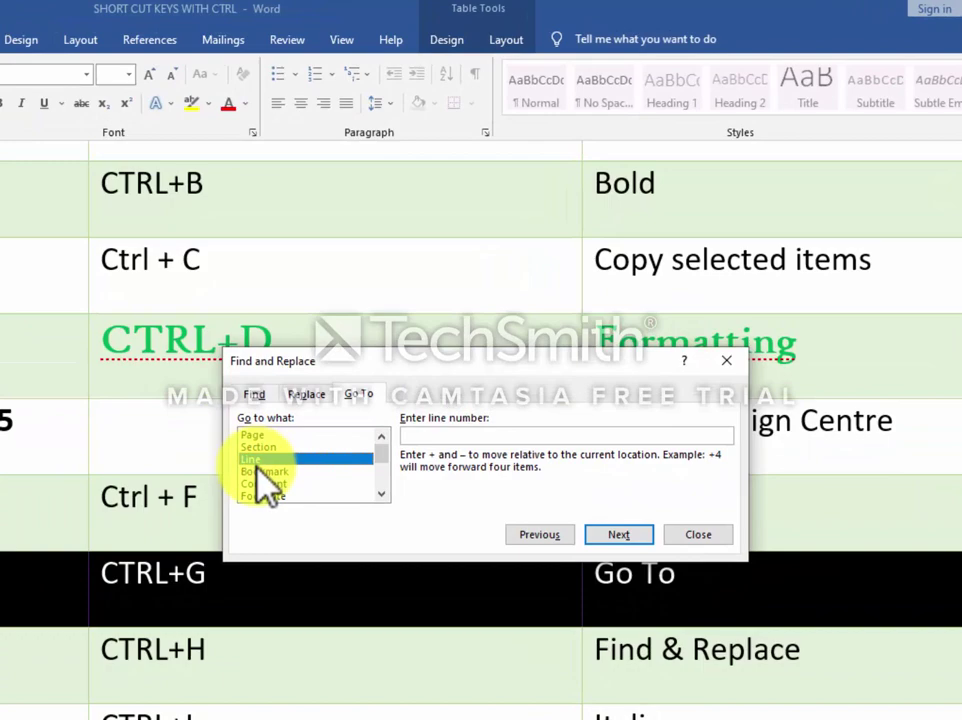
click(436, 437)
text(20)
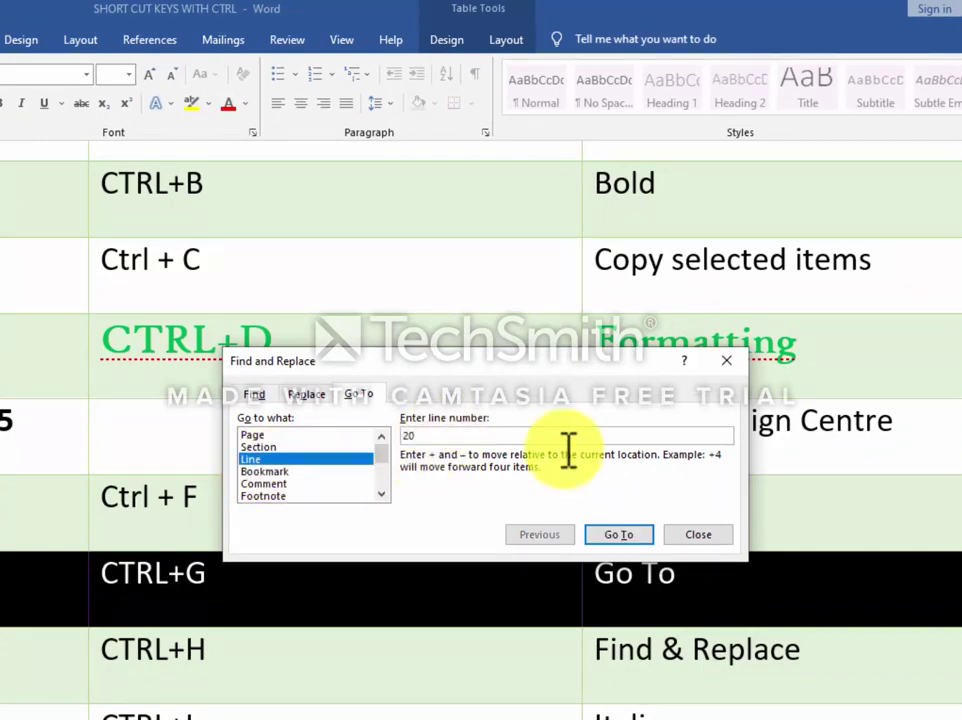
click(625, 534)
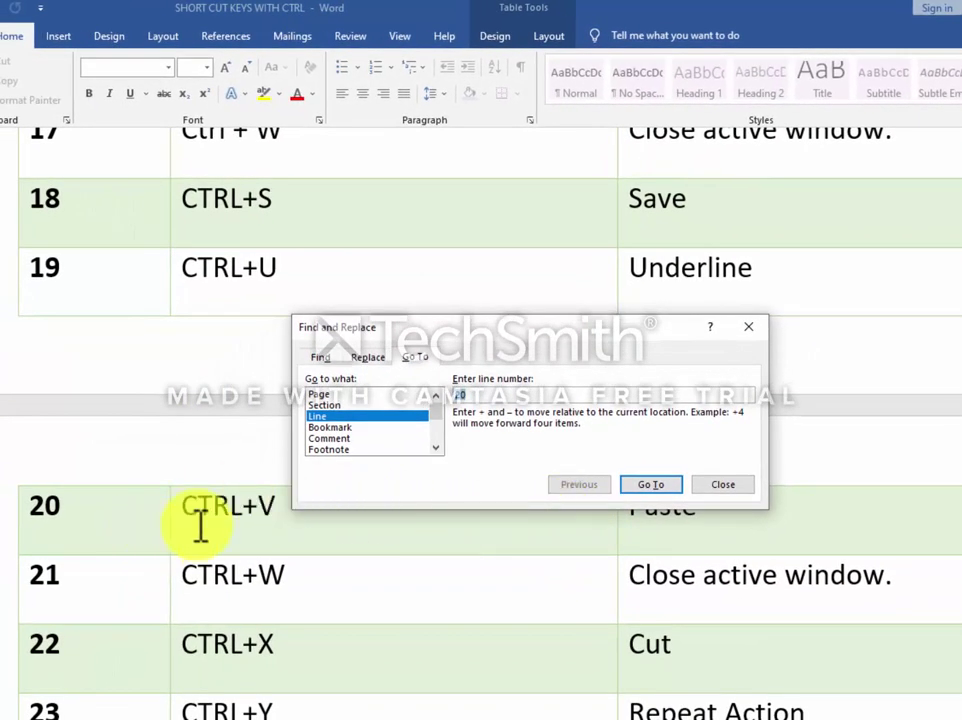
Switch Go To to Page, try page 25, then close the dialog
click(318, 395)
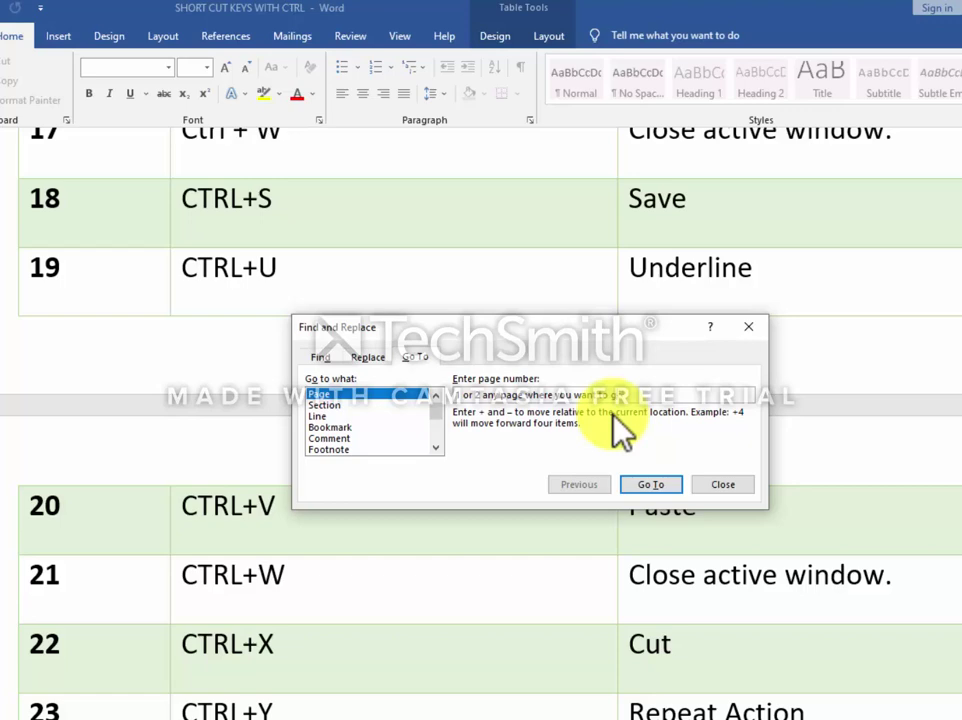
key(BackSpace)
key(BackSpace)
key(BackSpace)
key(BackSpace)
key(BackSpace)
key(BackSpace)
key(BackSpace)
key(BackSpace)
key(BackSpace)
key(BackSpace)
key(BackSpace)
key(BackSpace)
key(BackSpace)
key(BackSpace)
key(BackSpace)
key(BackSpace)
key(BackSpace)
key(BackSpace)
key(BackSpace)
key(BackSpace)
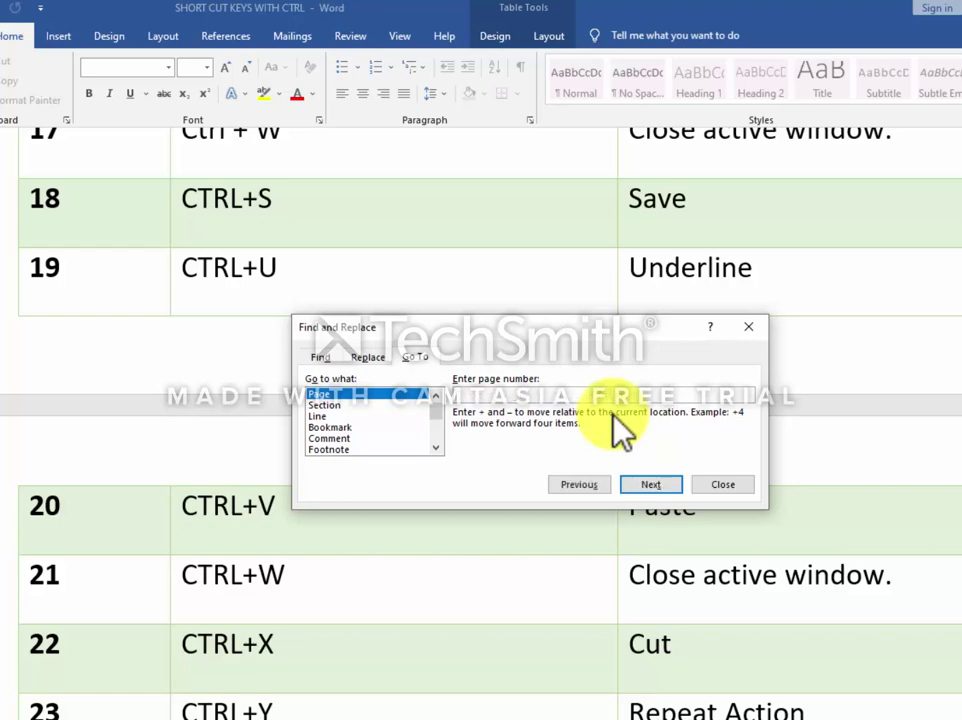
text(25)
key(BackSpace)
key(BackSpace)
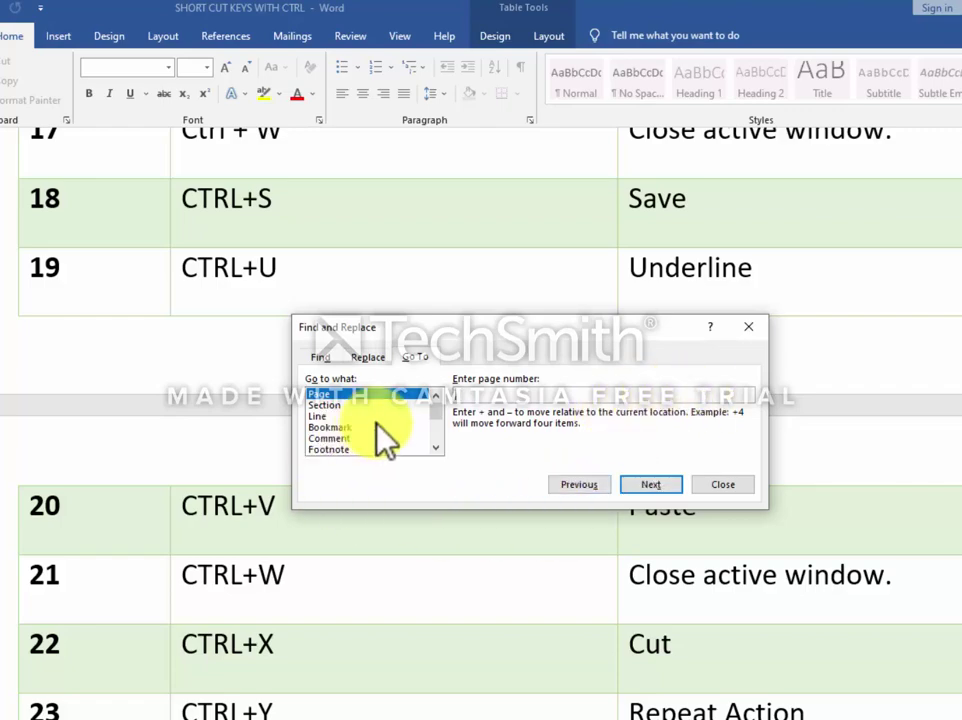
click(705, 485)
Select the CTRL+H text in row 8, bring up Replace with Ctrl+H, then cancel it
scroll(432, 370, up, 3)
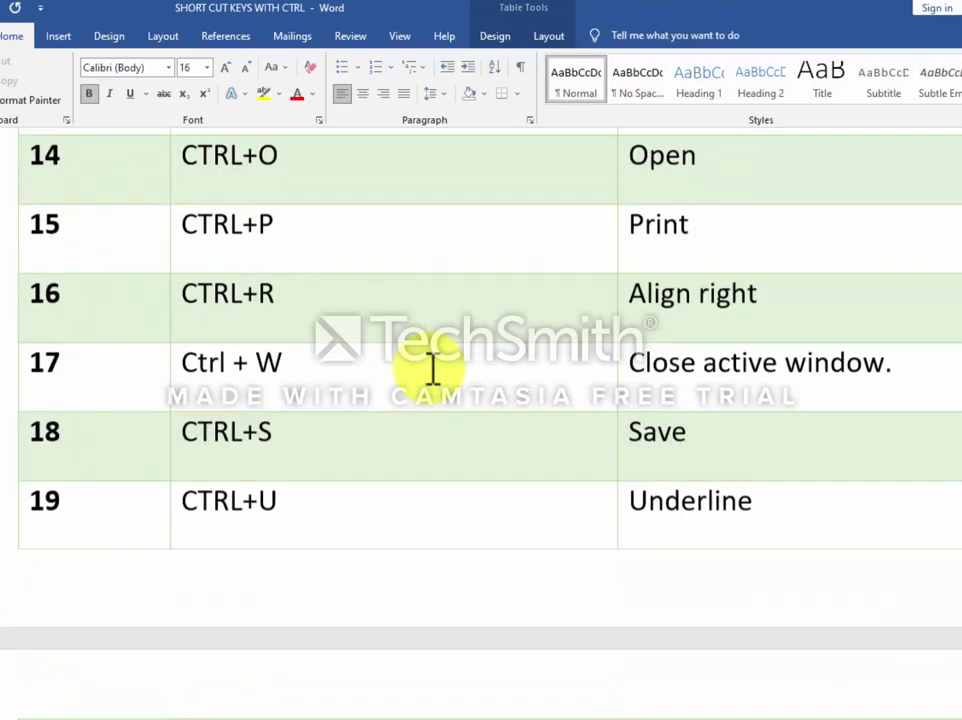
scroll(432, 370, up, 8)
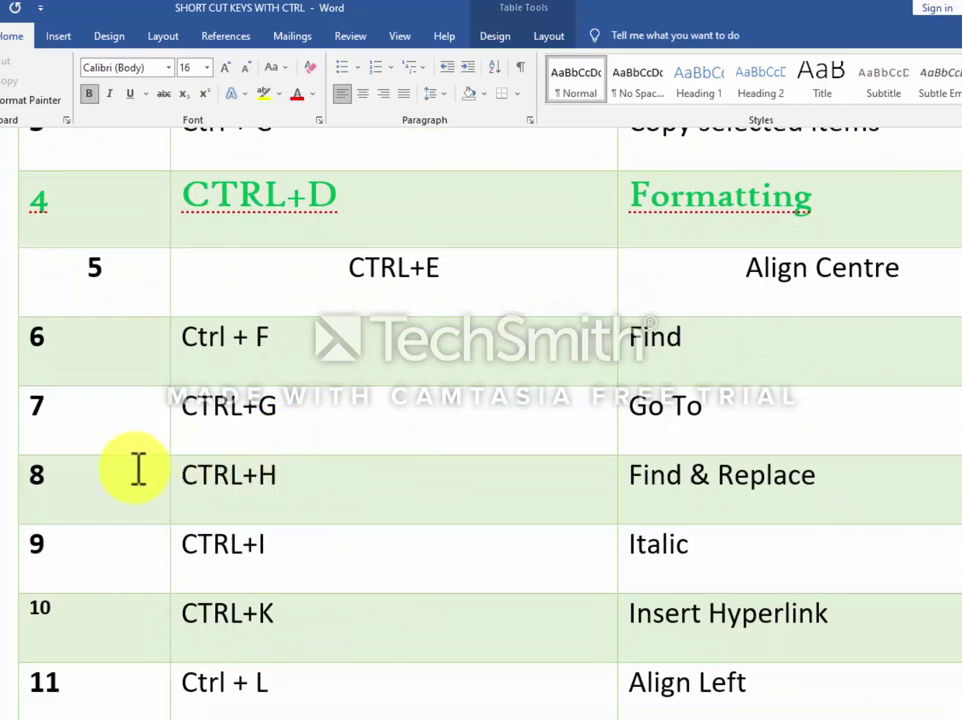
drag(34, 475, 623, 475)
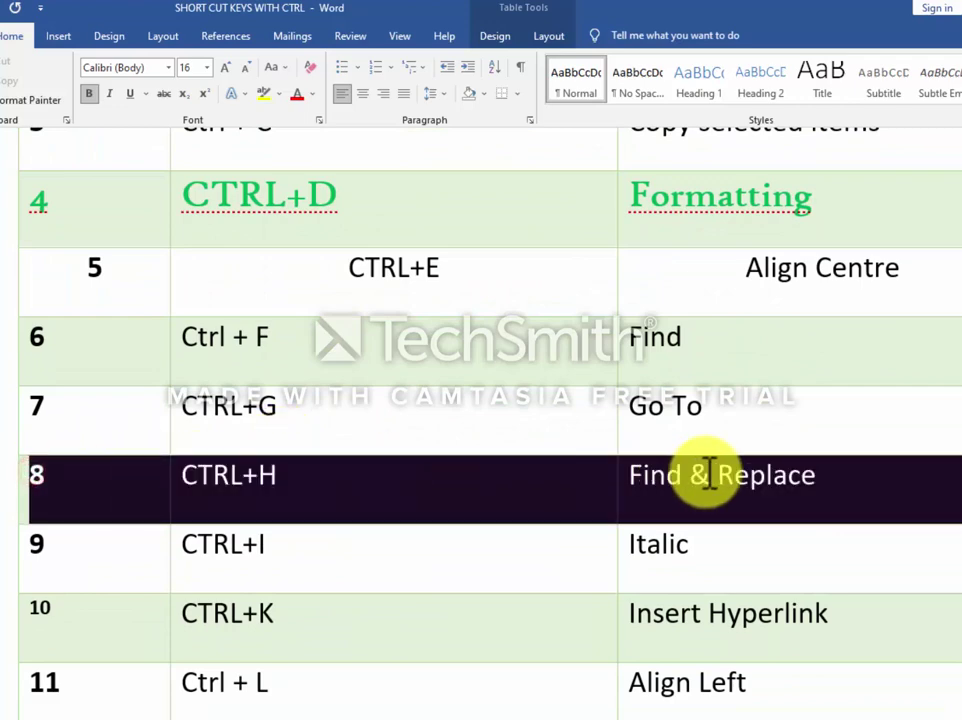
drag(708, 475, 698, 477)
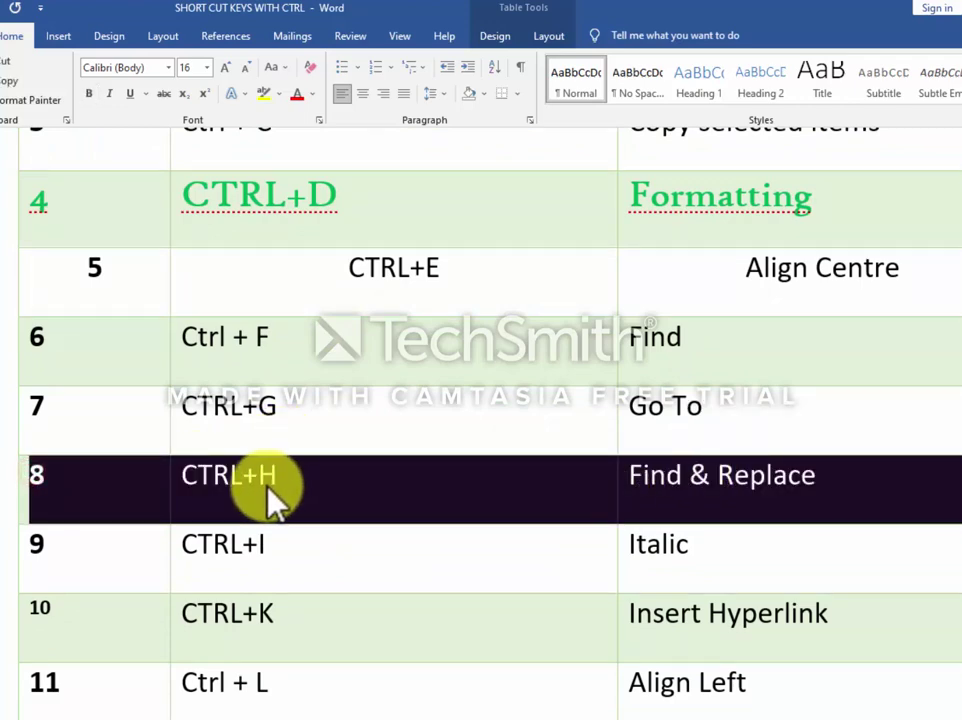
click(295, 481)
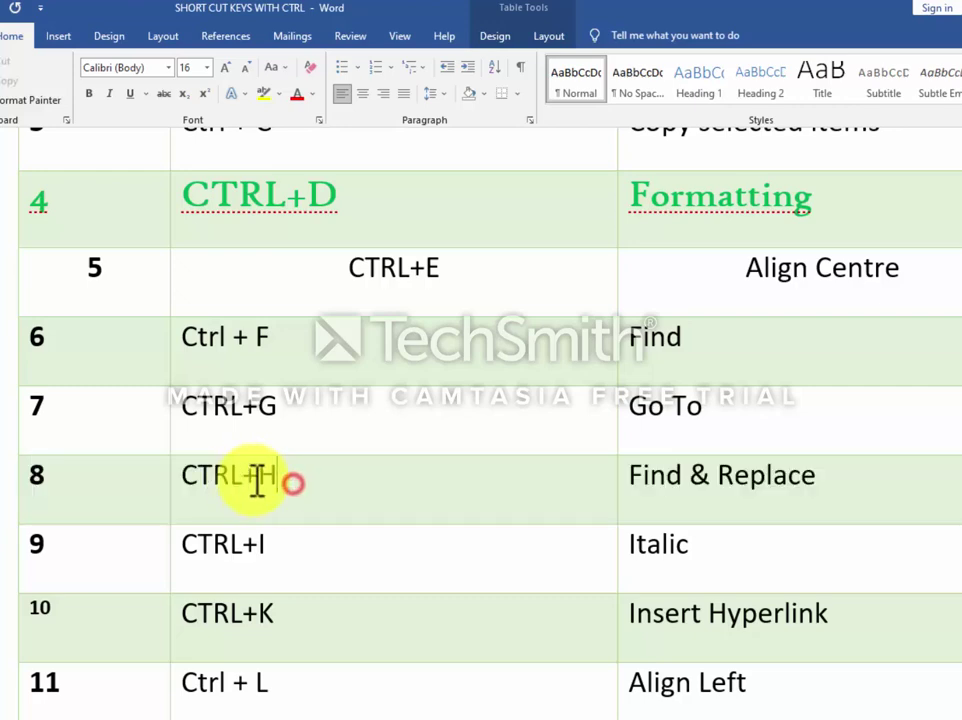
drag(295, 481, 190, 478)
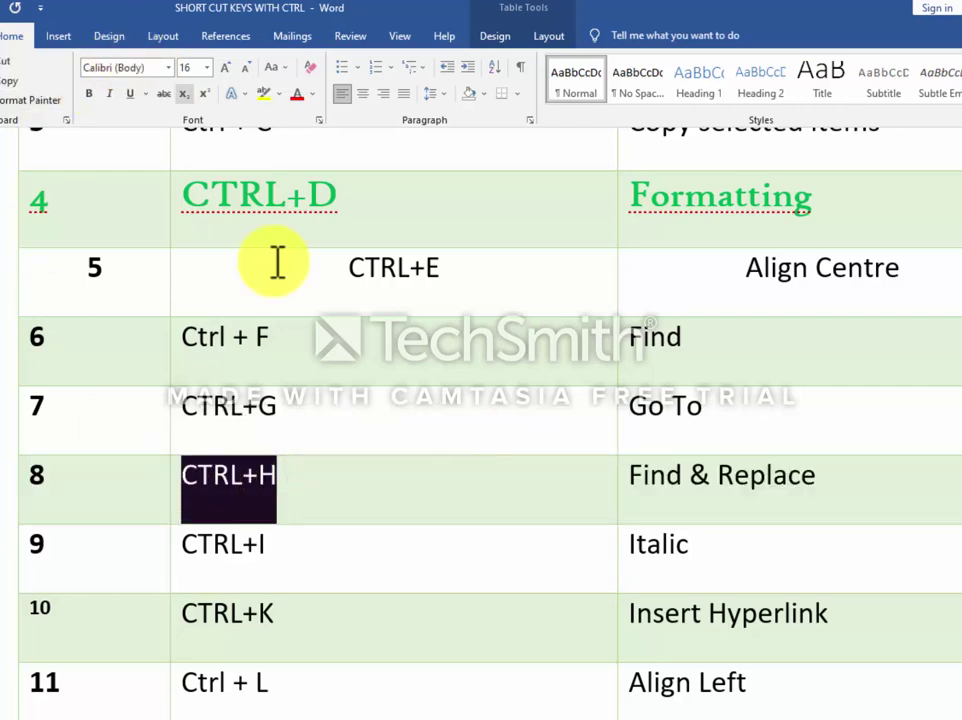
key(ctrl+h)
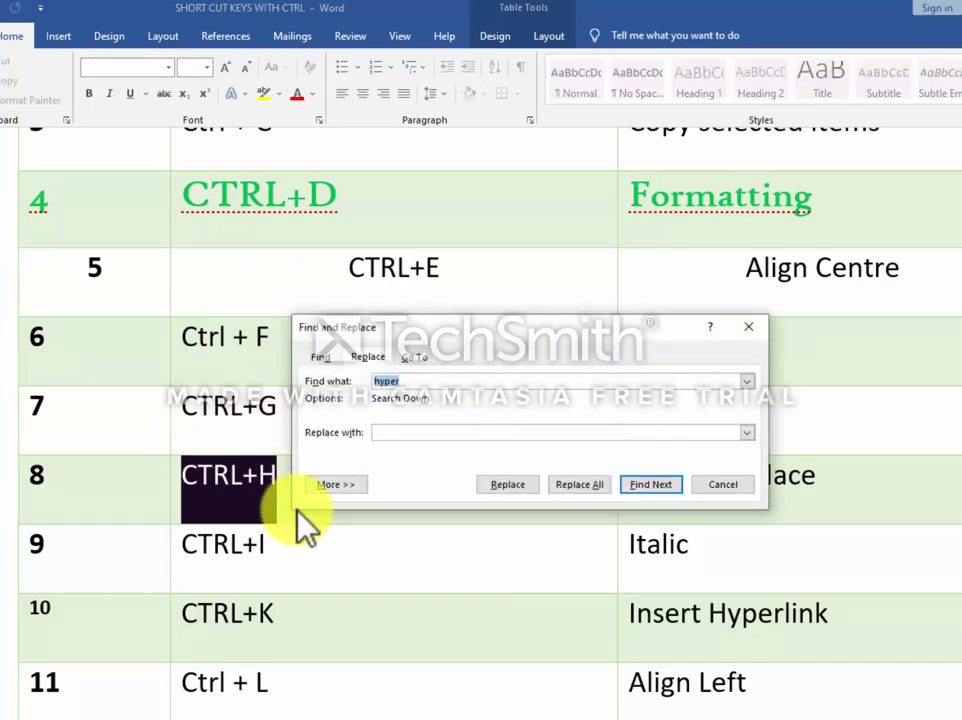
click(723, 485)
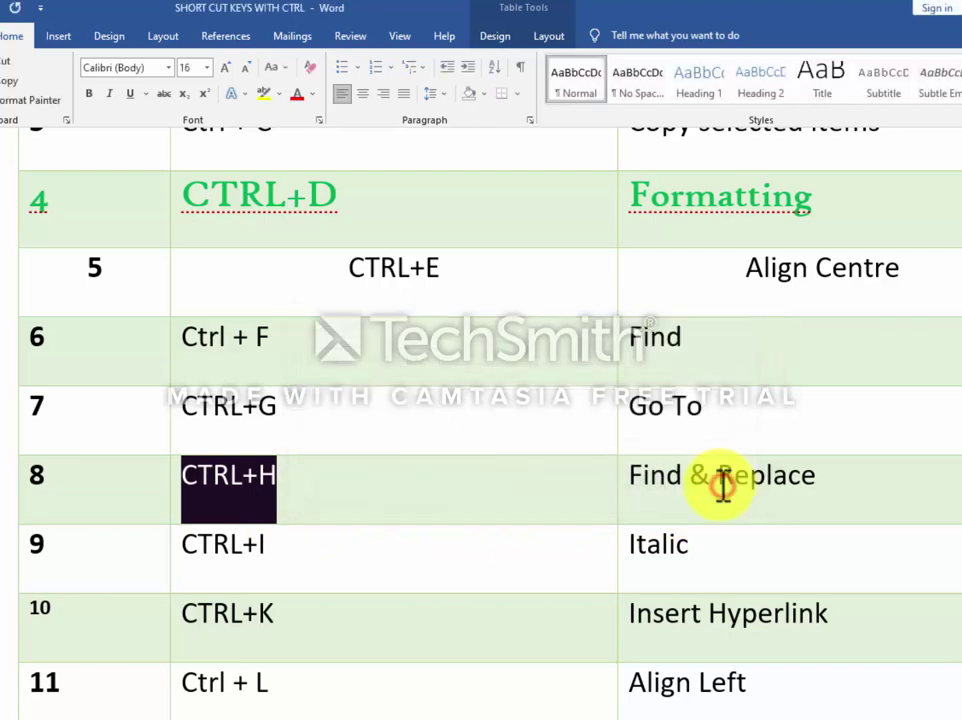
Reselect row 8's cells, deselect them, and reopen Find and Replace on Replace
click(333, 507)
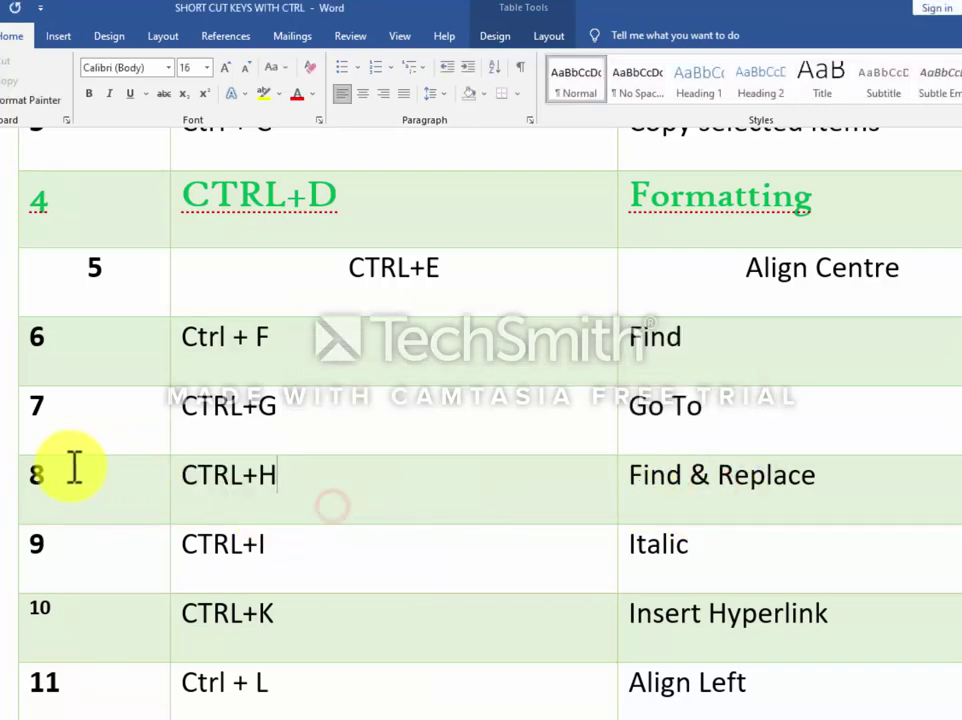
drag(36, 470, 443, 467)
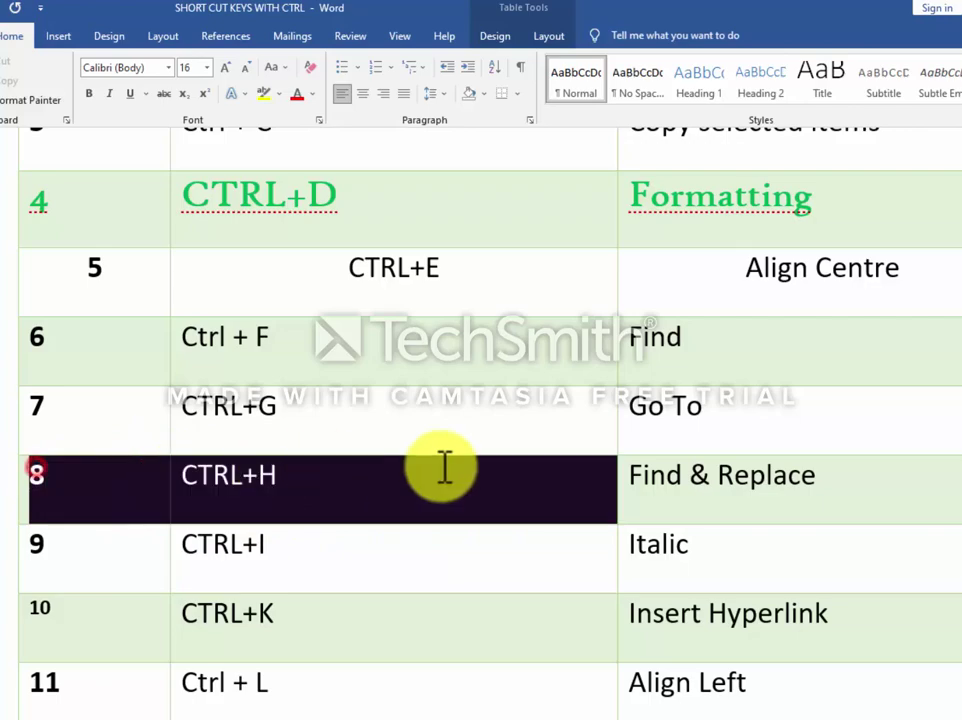
click(704, 477)
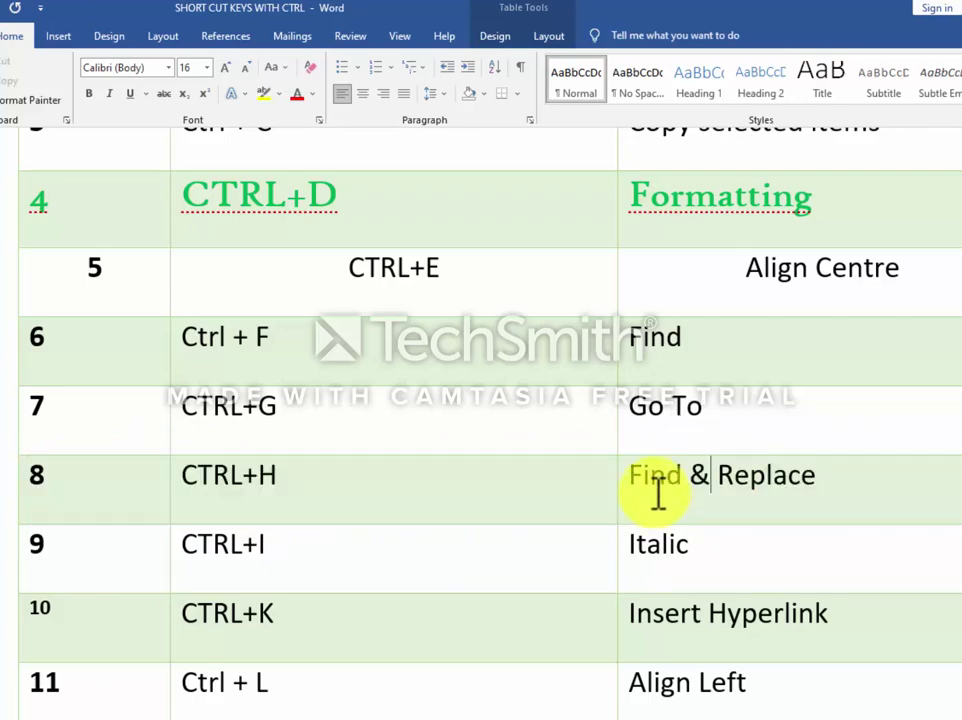
key(ctrl+h)
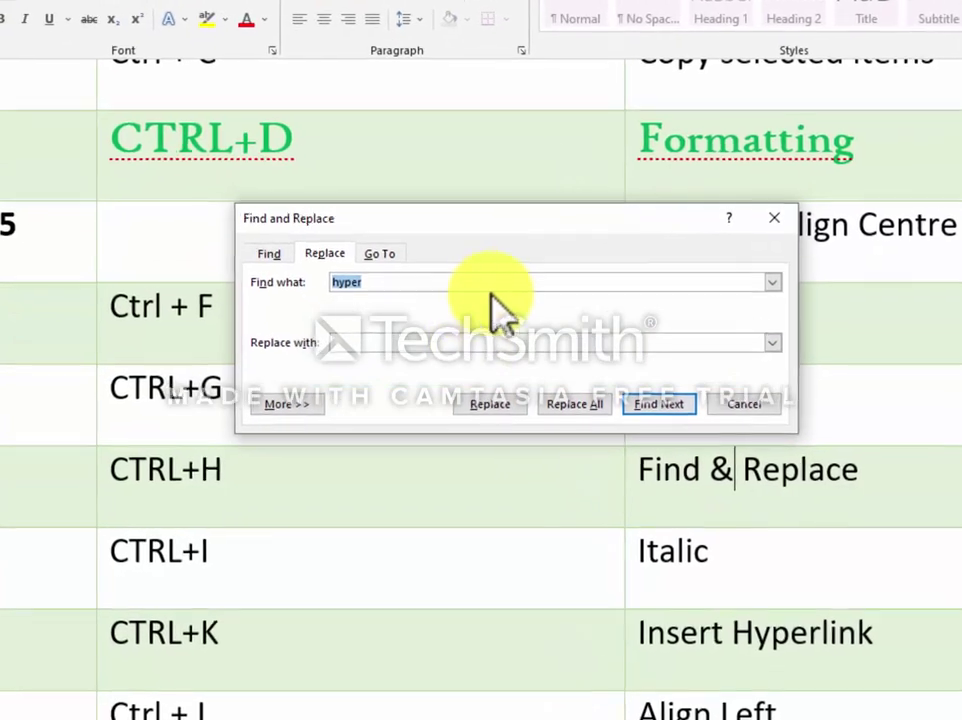
Replace all occurrences of 'left' with 'LEFT' in the table
click(410, 282)
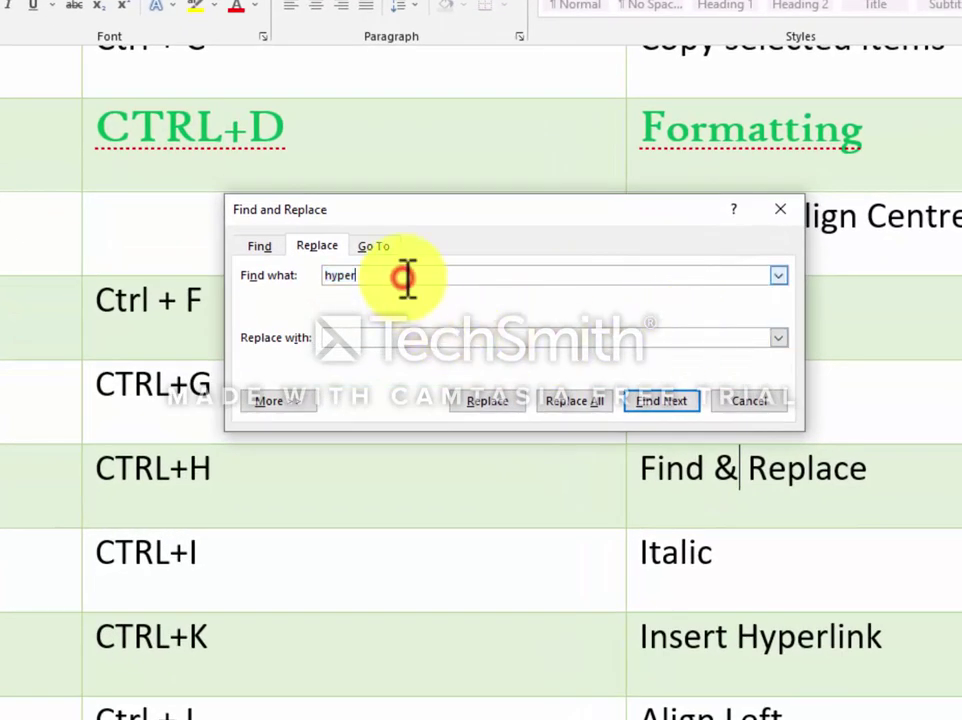
key(BackSpace)
key(BackSpace)
key(BackSpace)
key(BackSpace)
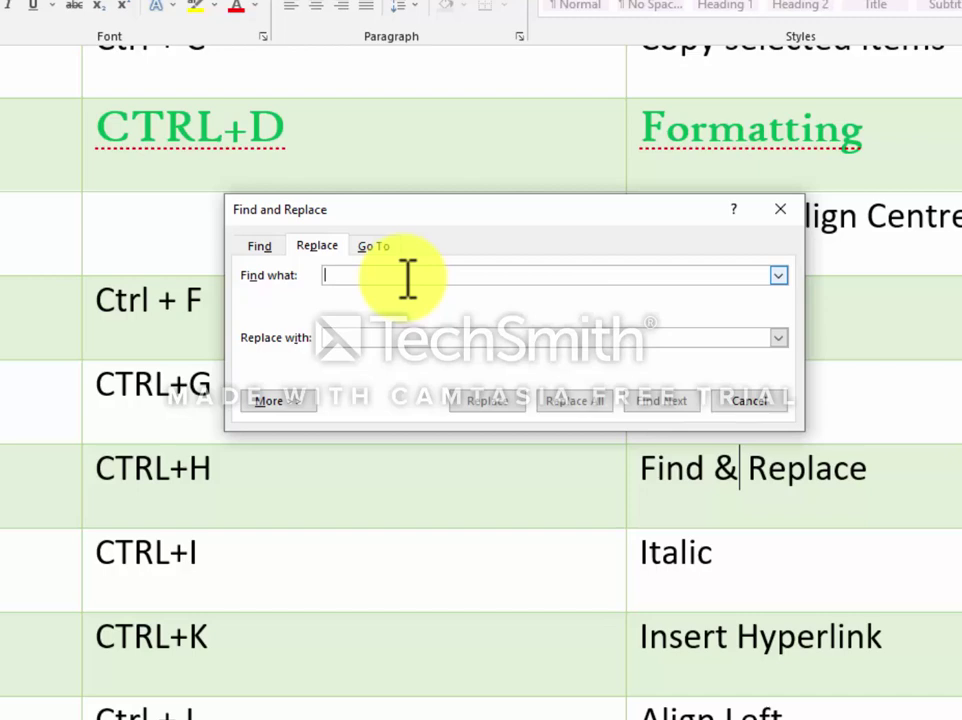
text(I)
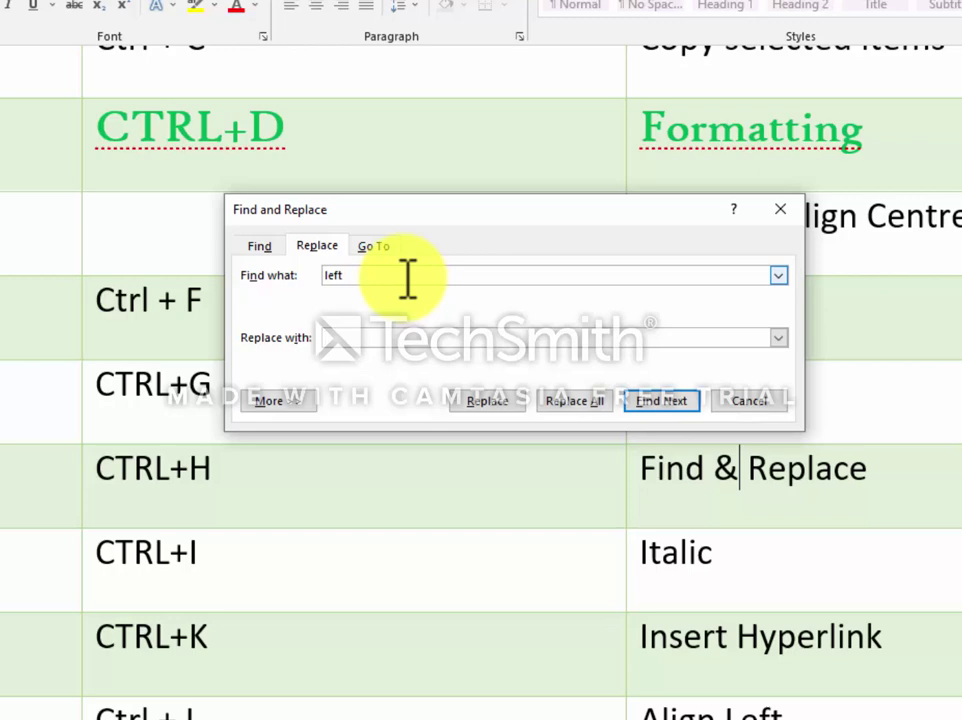
text(LEFT)
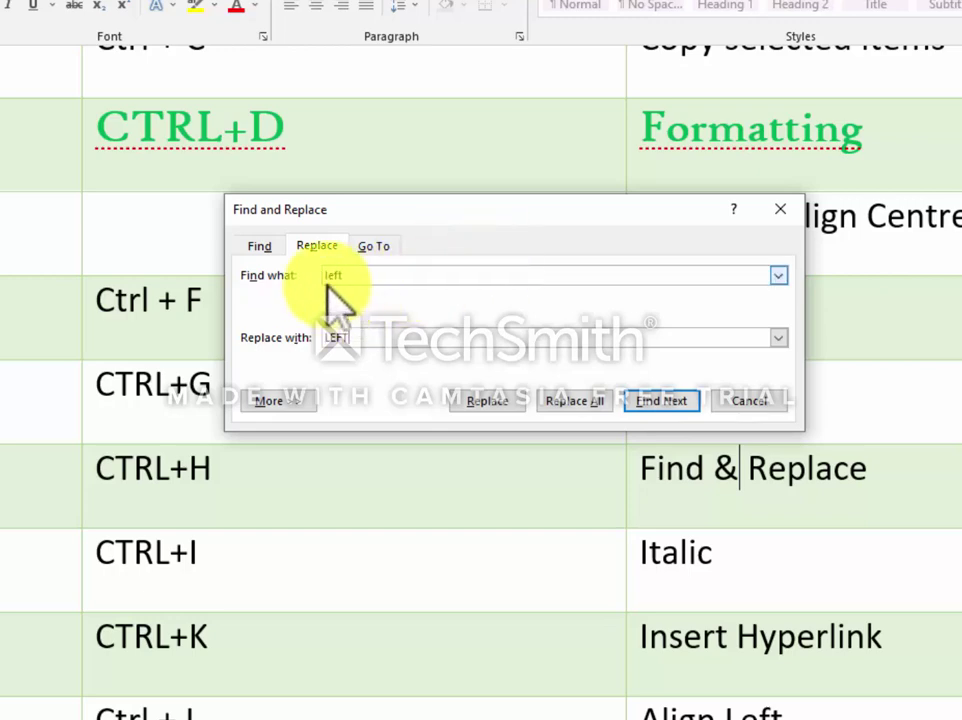
click(564, 400)
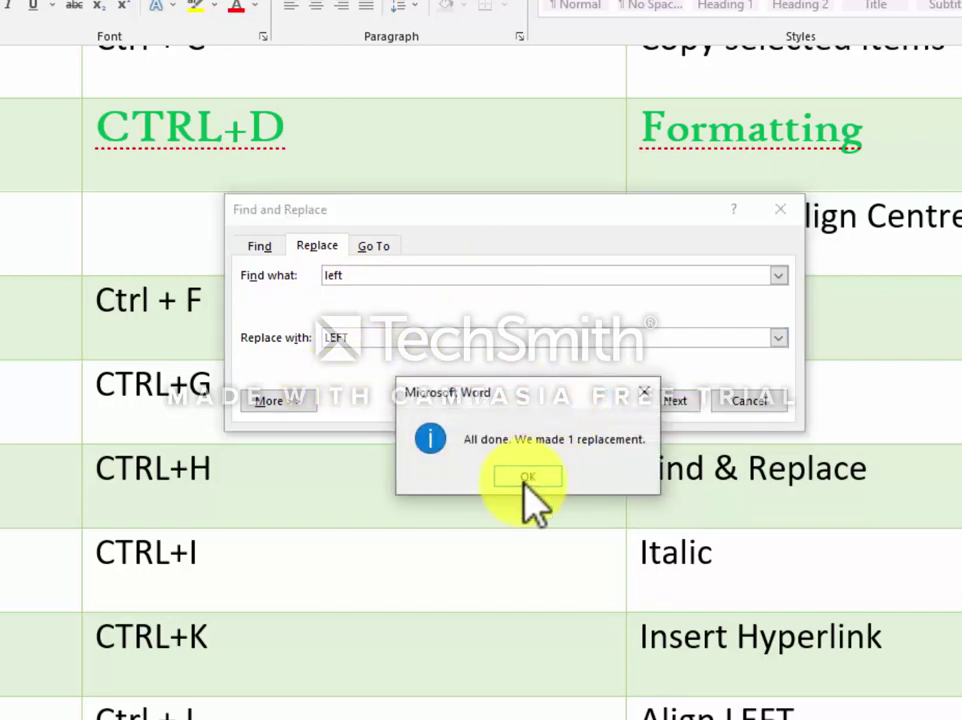
click(527, 477)
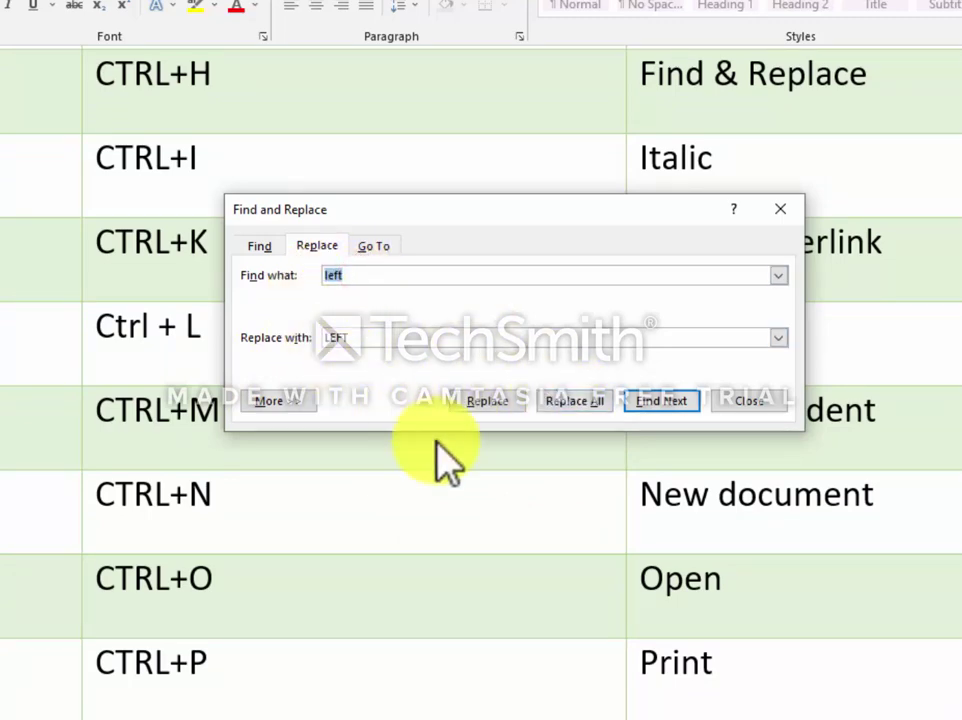
Replace all occurrences of 'Right' with 'RIGHT'
text(Right)
key(Tab)
text(RIGHT)
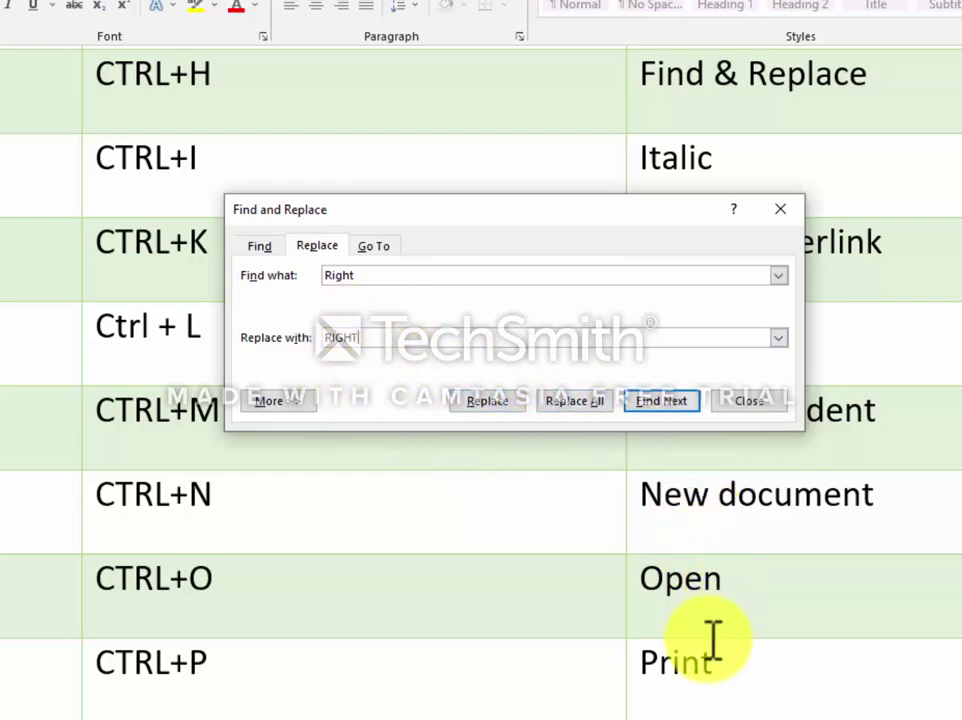
click(572, 399)
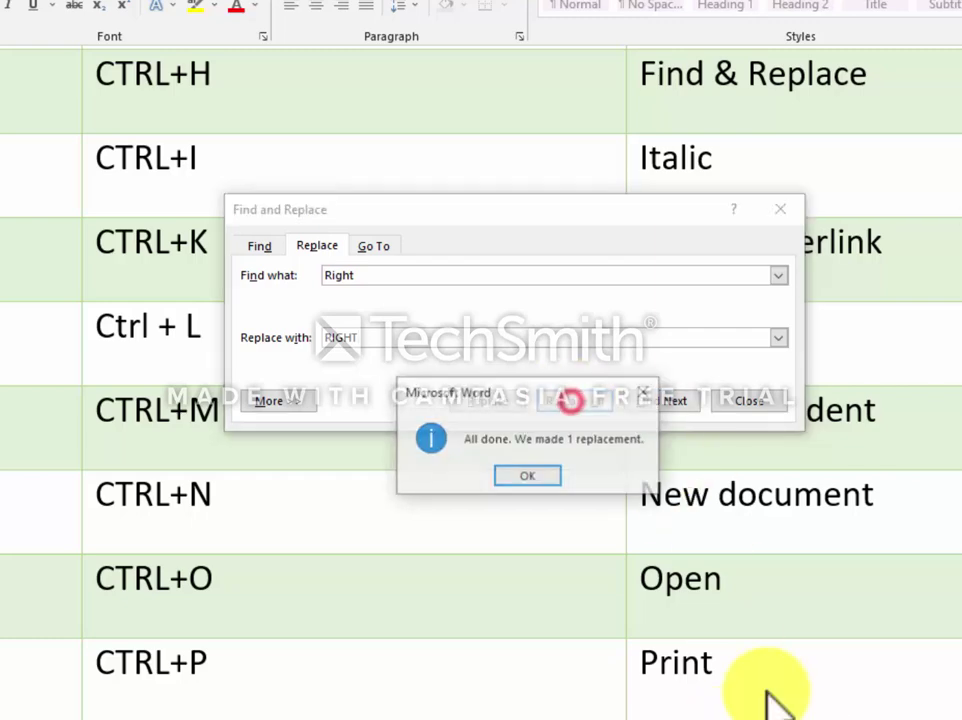
click(550, 476)
Italicise row 9 (CTRL+I / Italic) with Ctrl+I, then select the CTRL+K row
click(780, 210)
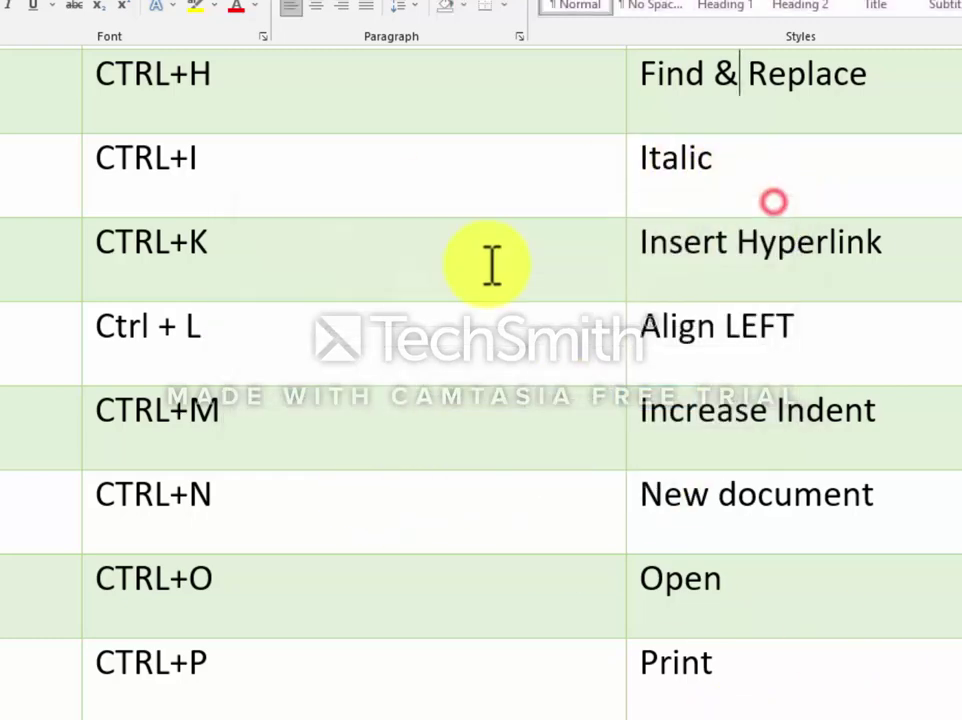
scroll(451, 268, up, 3)
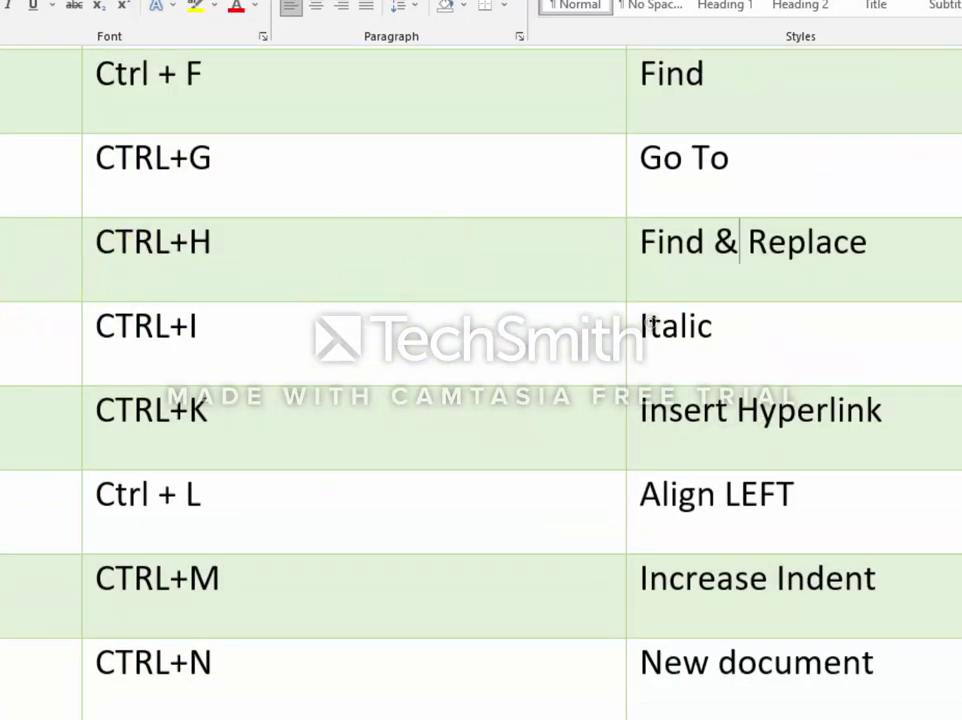
drag(3, 320, 707, 322)
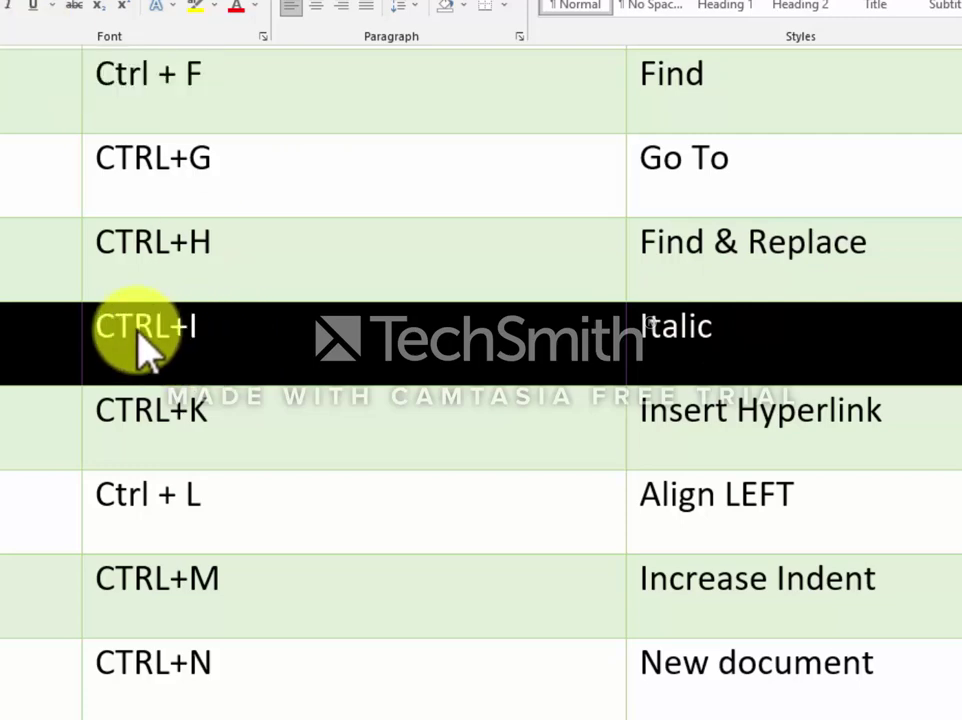
key(ctrl+i)
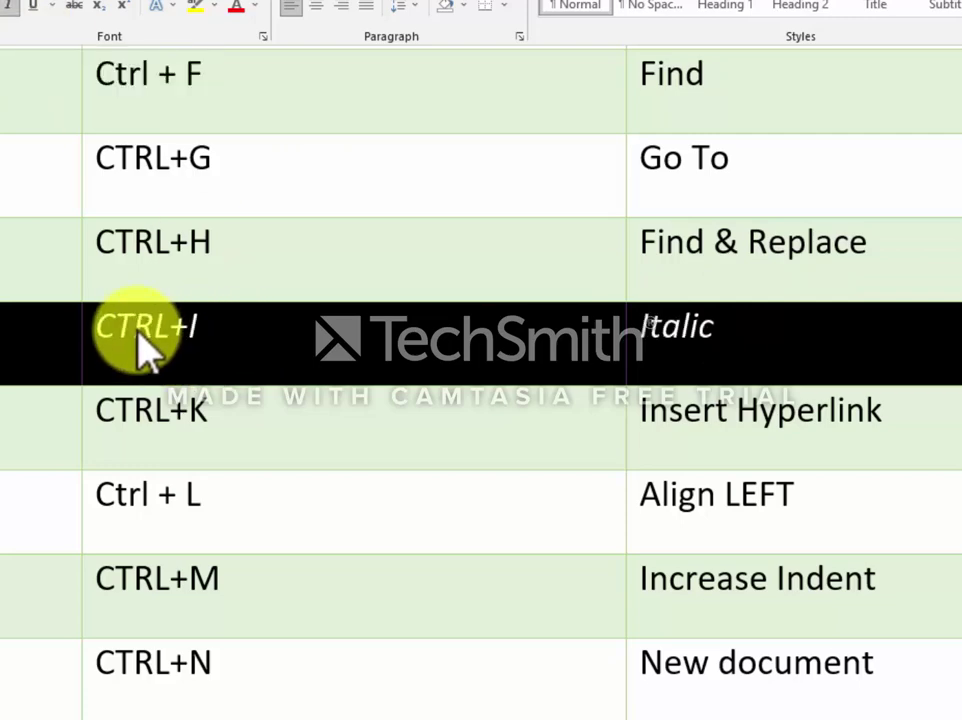
click(66, 247)
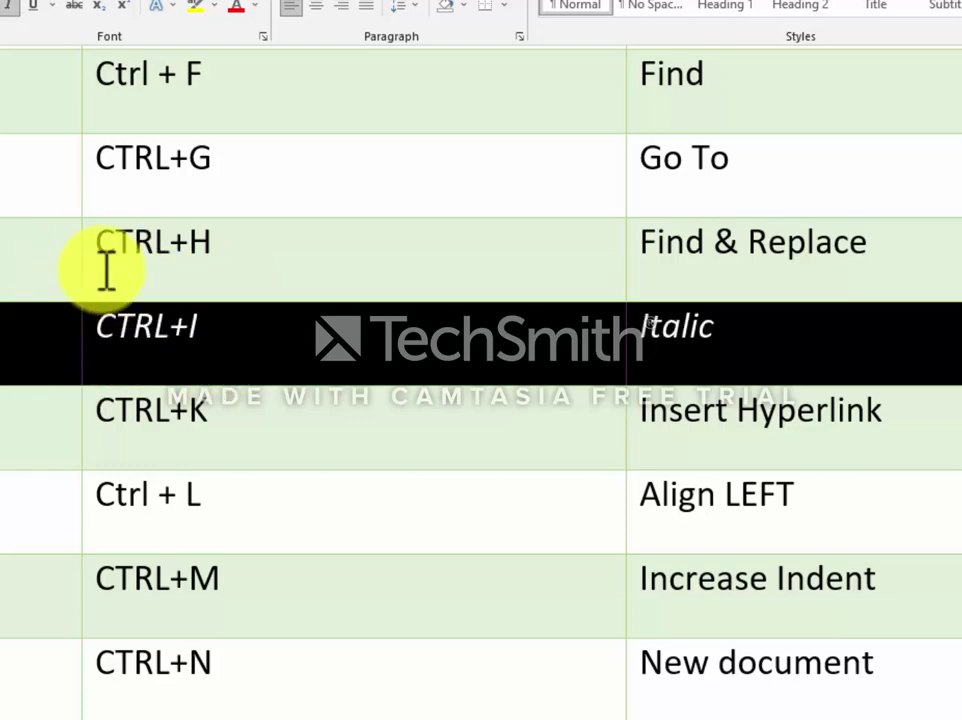
click(161, 421)
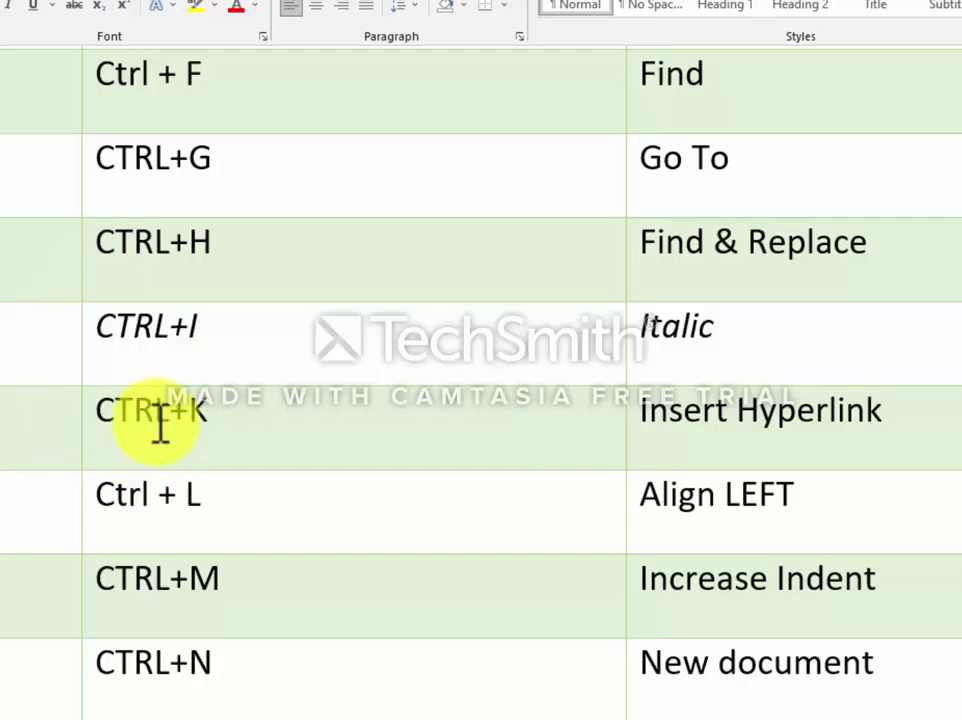
drag(161, 421, 795, 420)
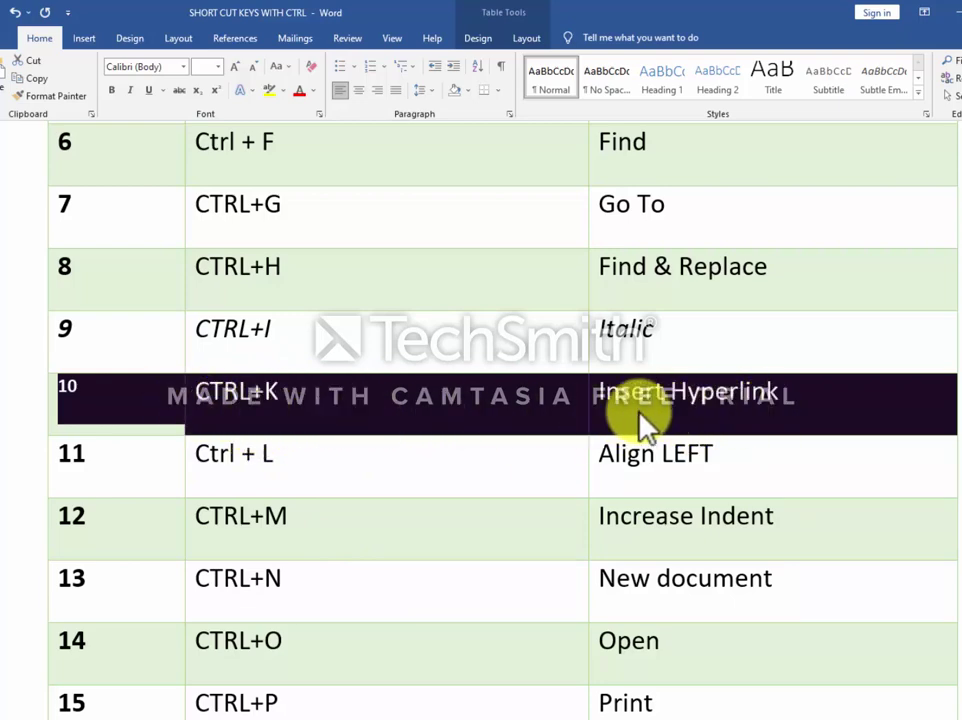
drag(284, 395, 208, 392)
key(ctrl+k)
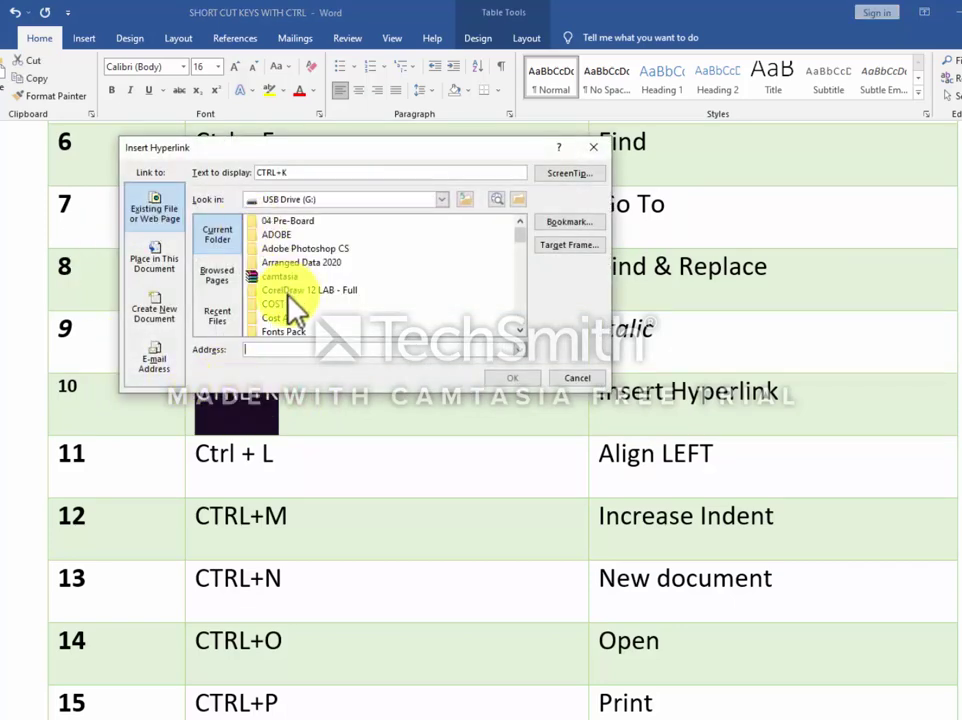
drag(407, 155, 557, 134)
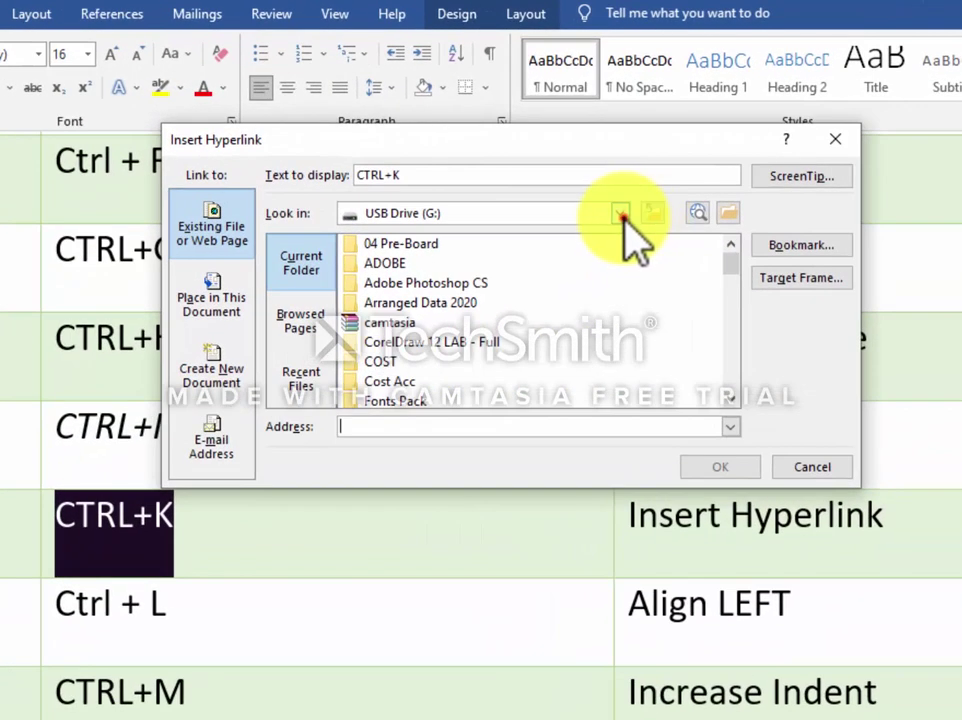
click(612, 204)
click(453, 242)
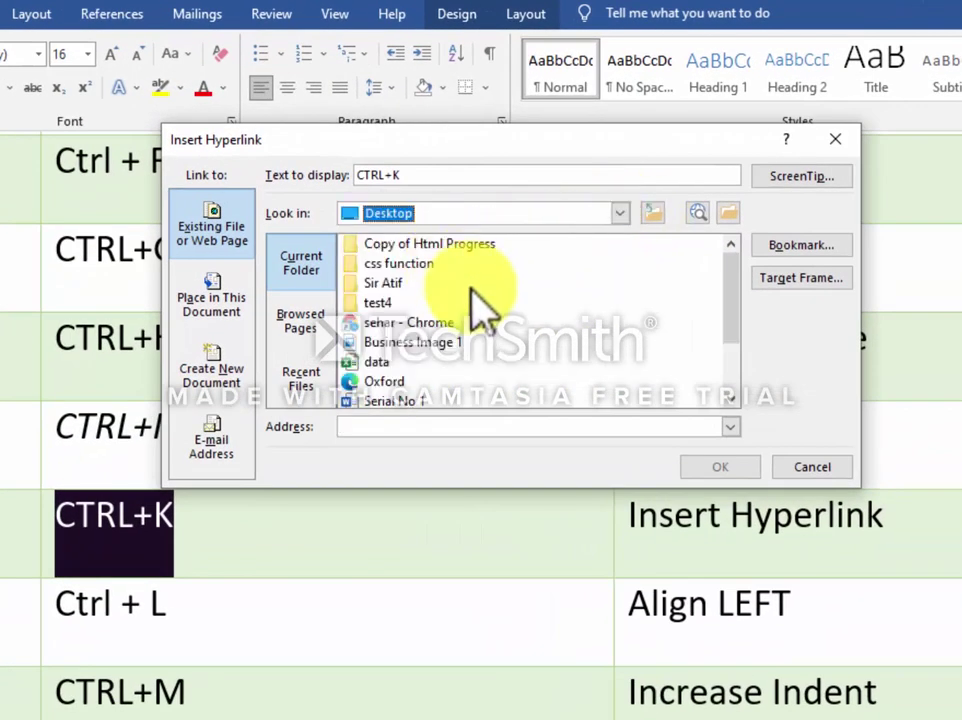
scroll(437, 368, down, 1)
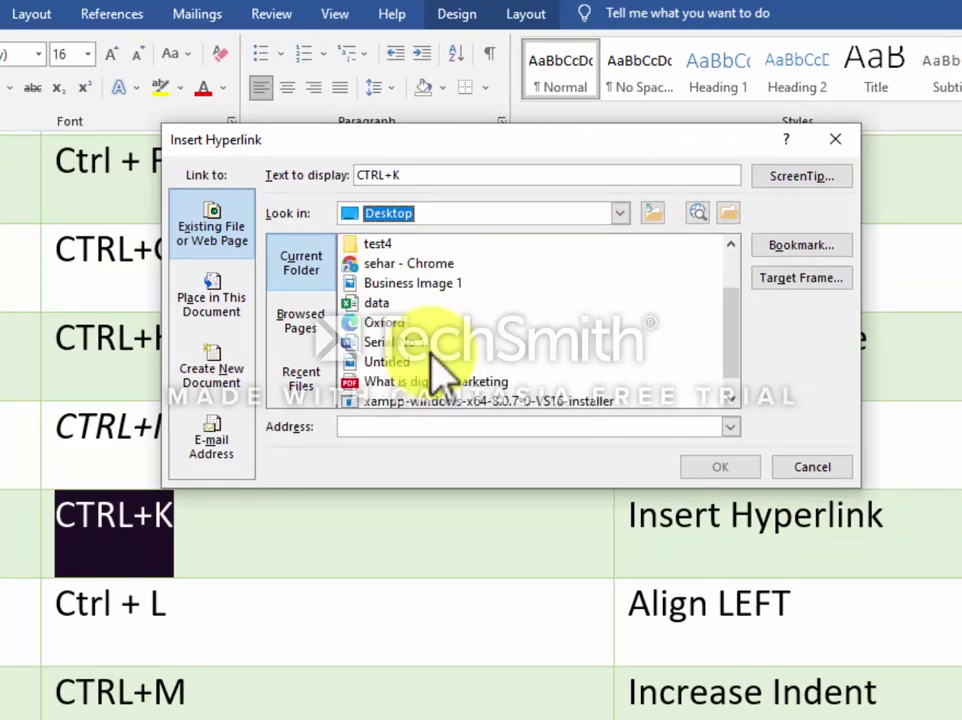
click(416, 382)
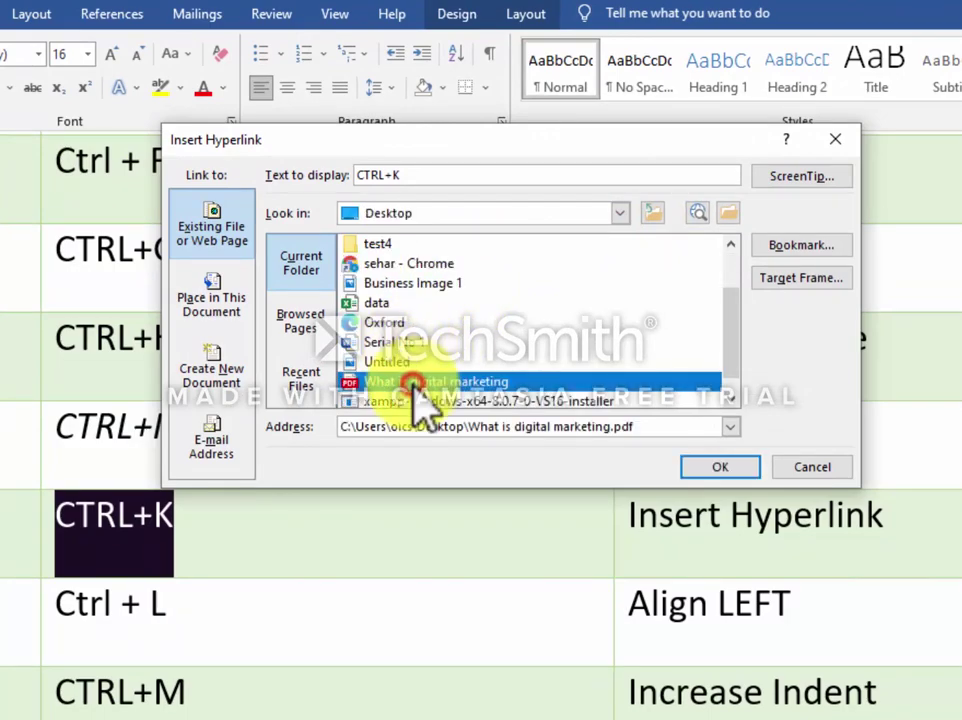
click(720, 470)
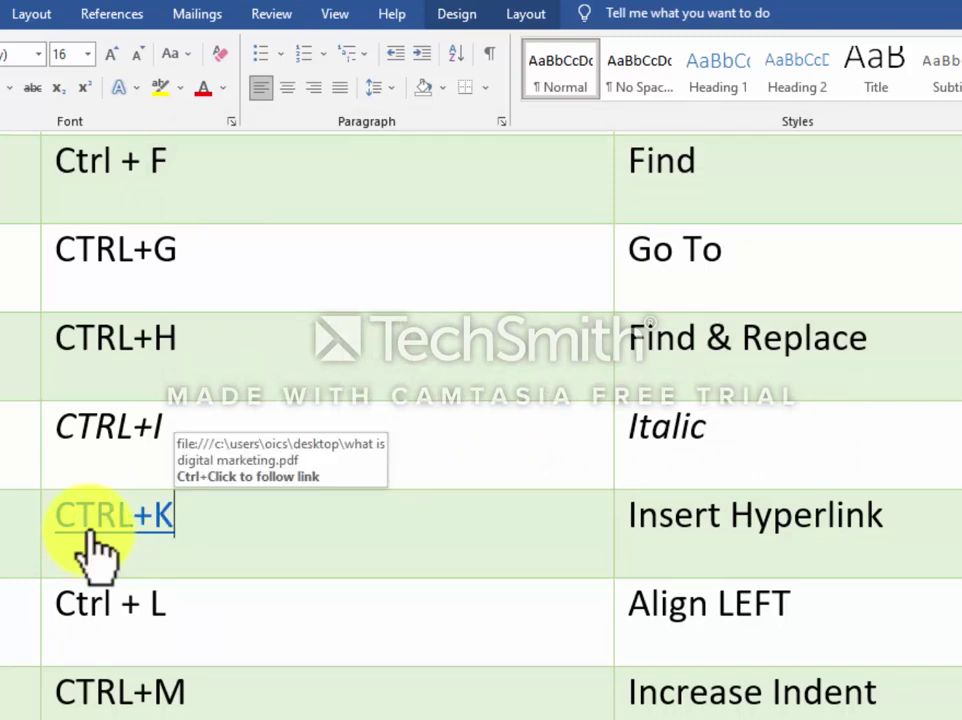
Follow the CTRL+K hyperlink and open What is digital marketing.pdf in Microsoft Edge
ctrl+click(157, 520)
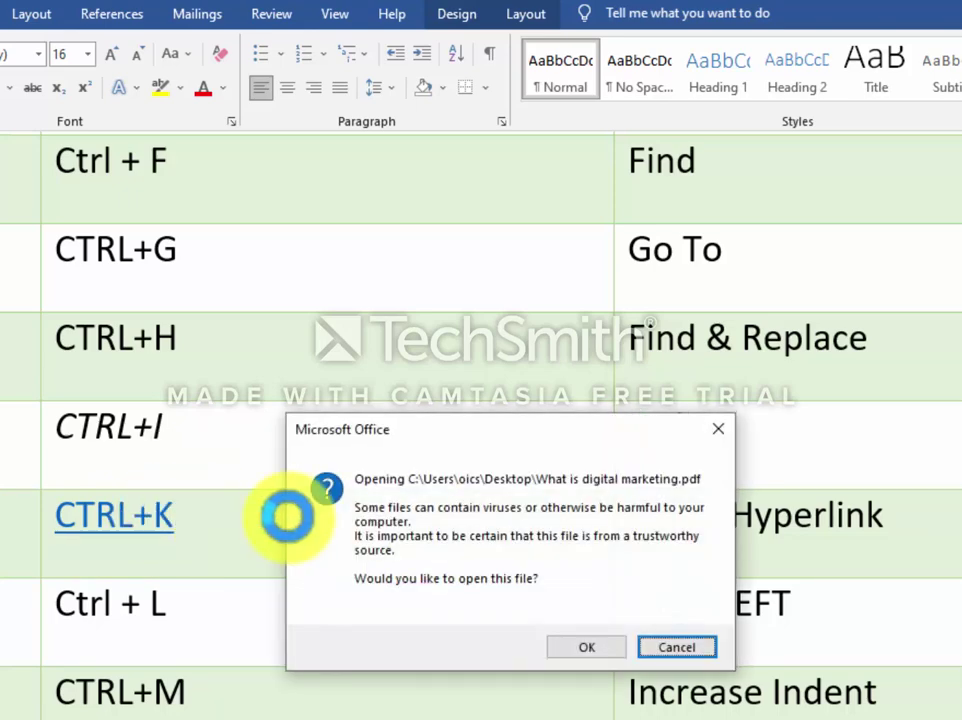
click(575, 645)
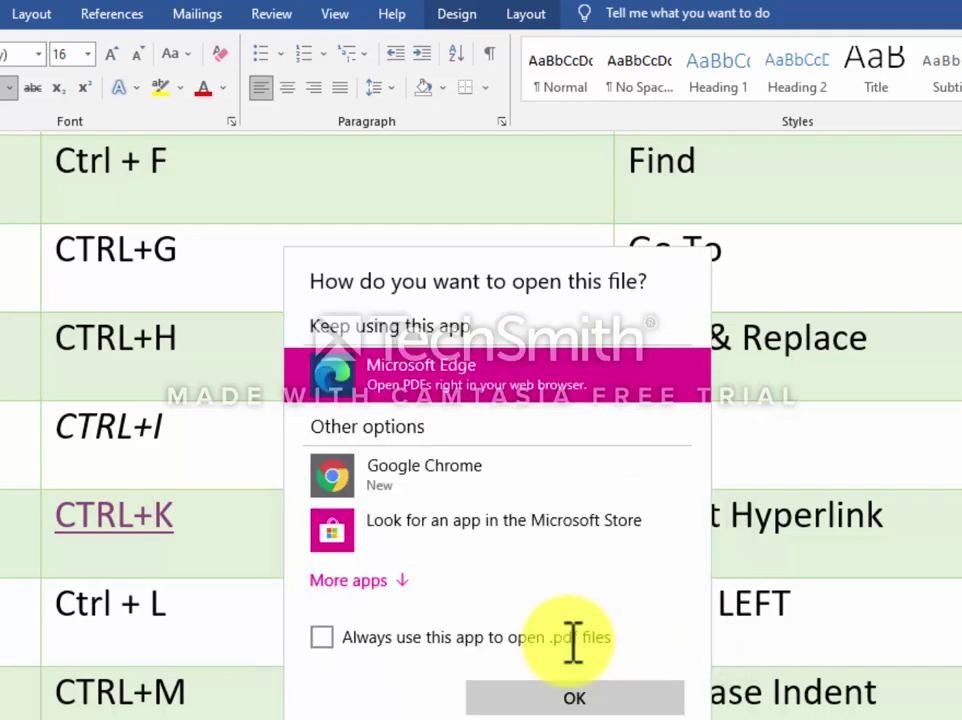
click(543, 692)
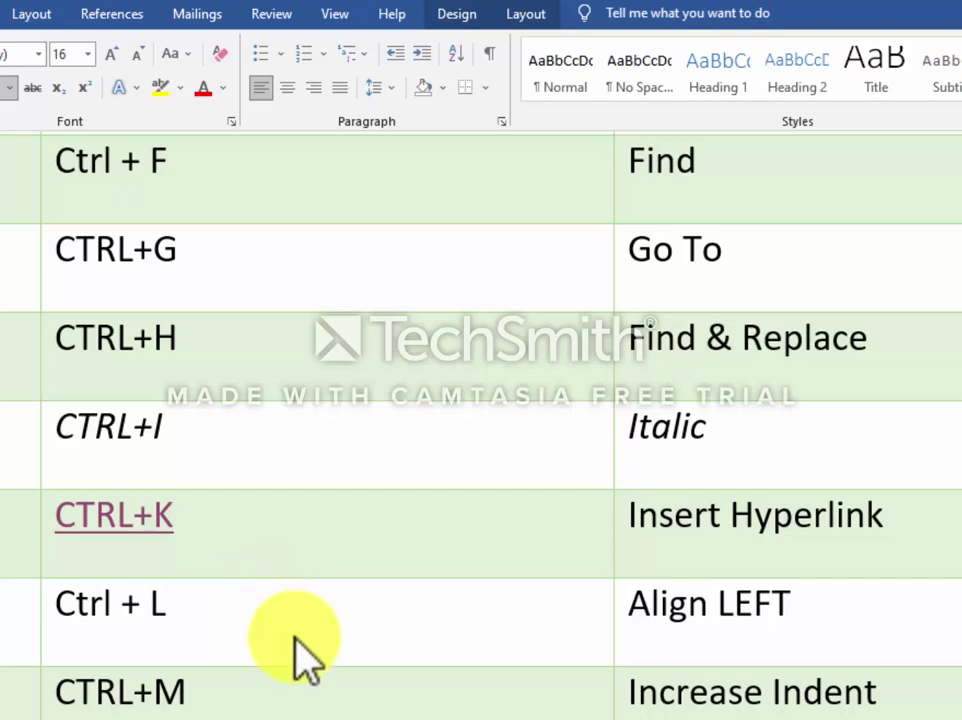
click(296, 636)
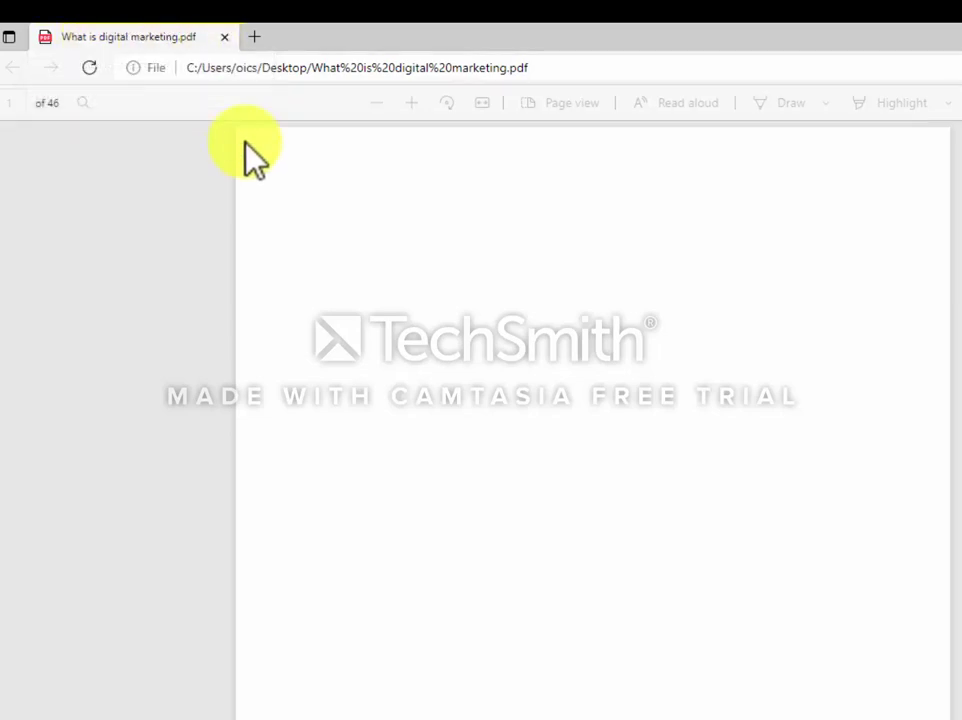
Scroll through the 46-page digital marketing PDF in Edge, then close it to return to Word
scroll(335, 420, down, 1)
scroll(335, 430, down, 12)
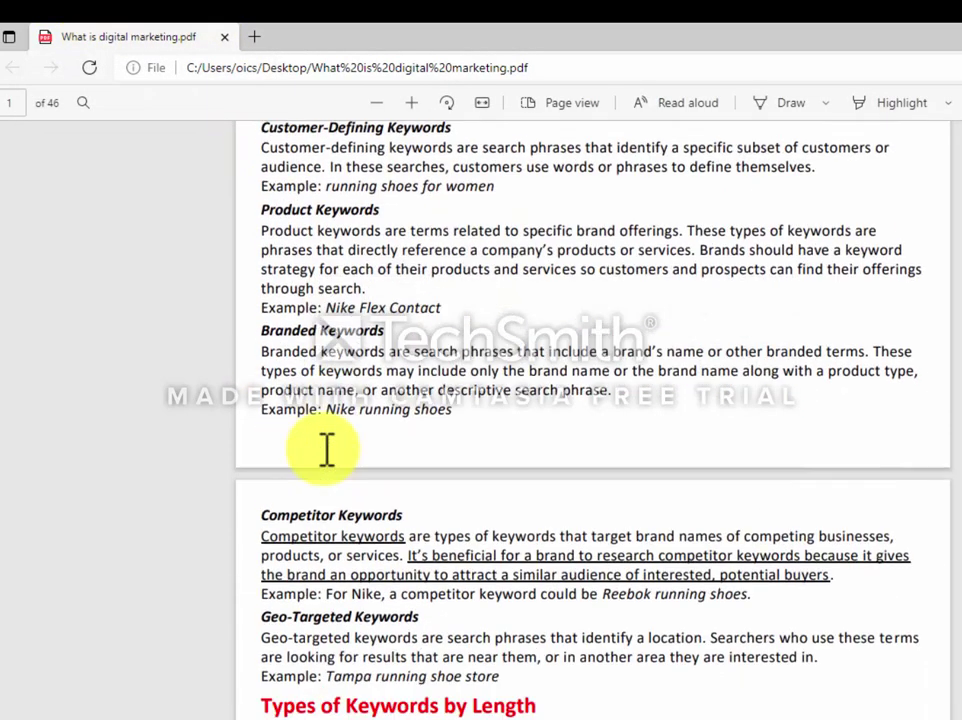
scroll(330, 460, up, 10)
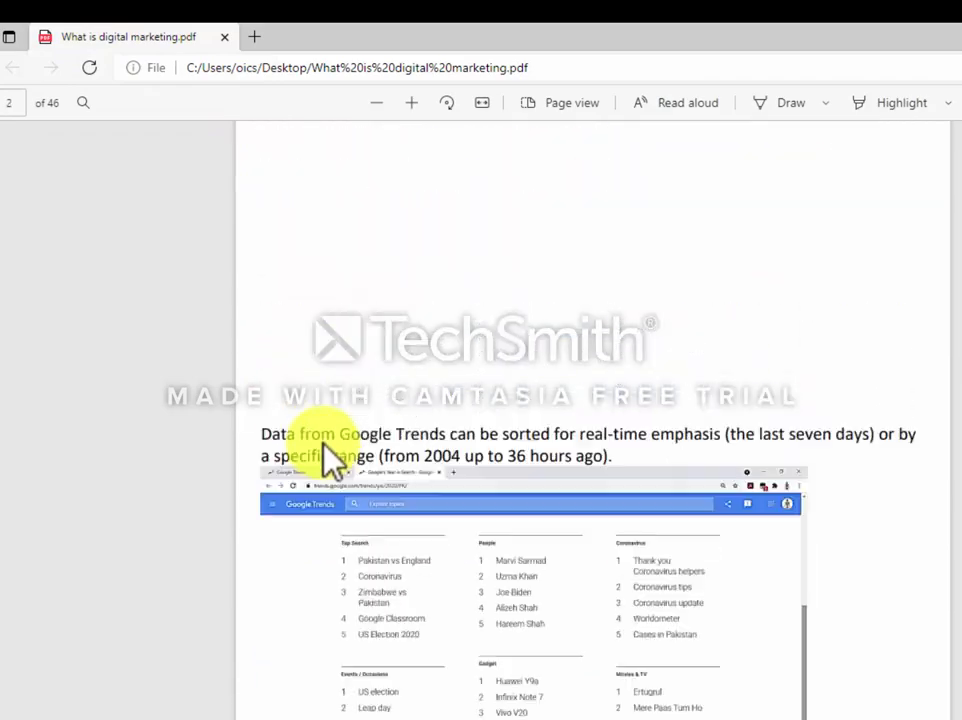
click(226, 38)
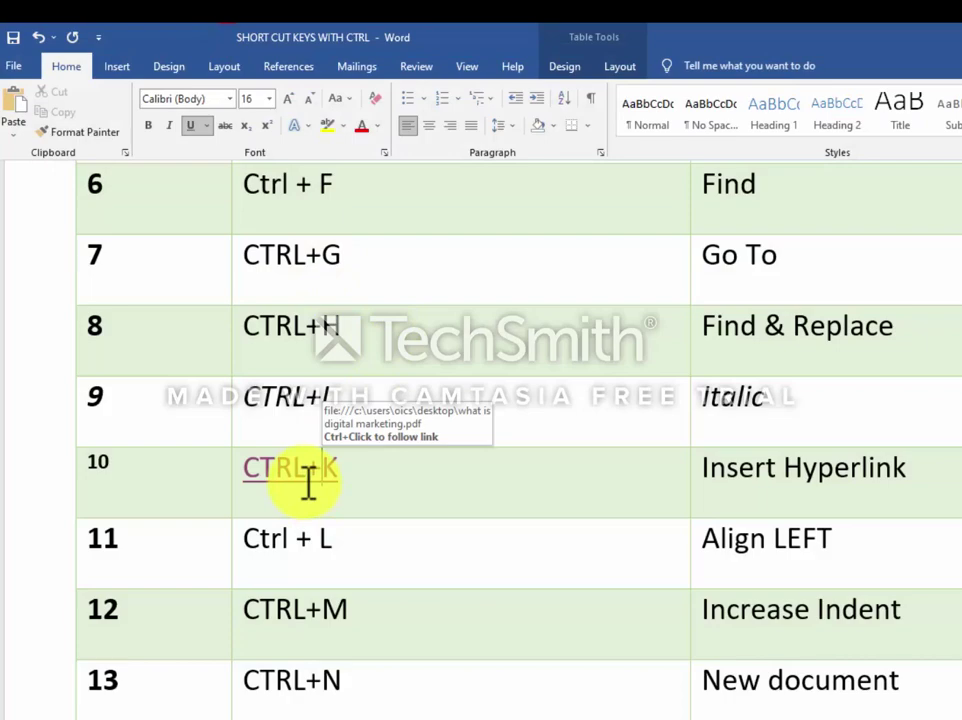
Follow the CTRL+K hyperlink again and confirm the Microsoft Office prompt
ctrl+click(311, 497)
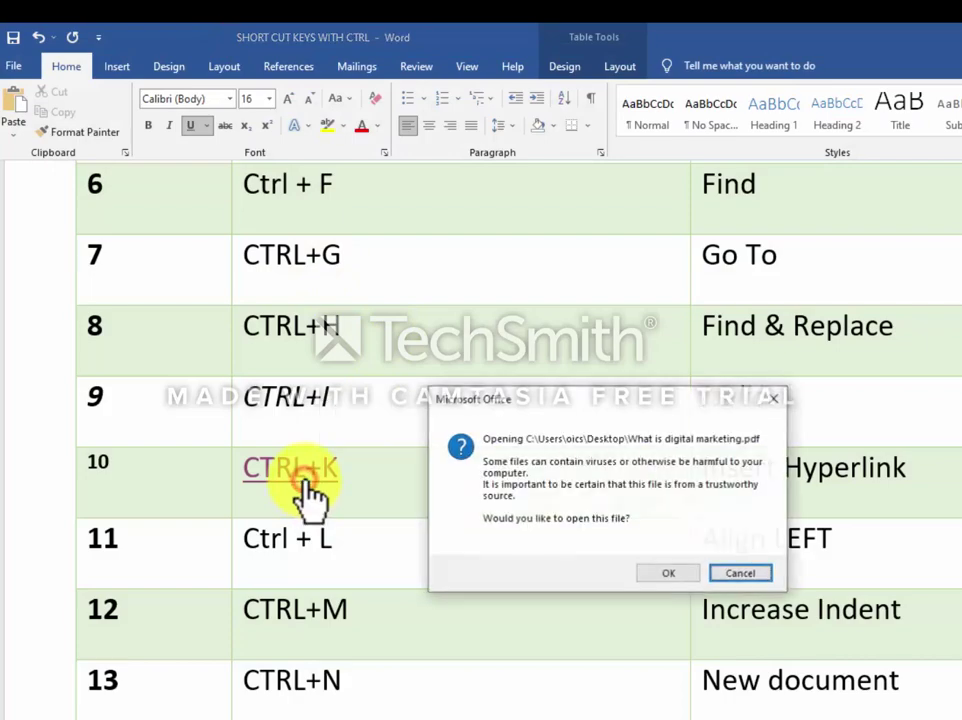
click(667, 575)
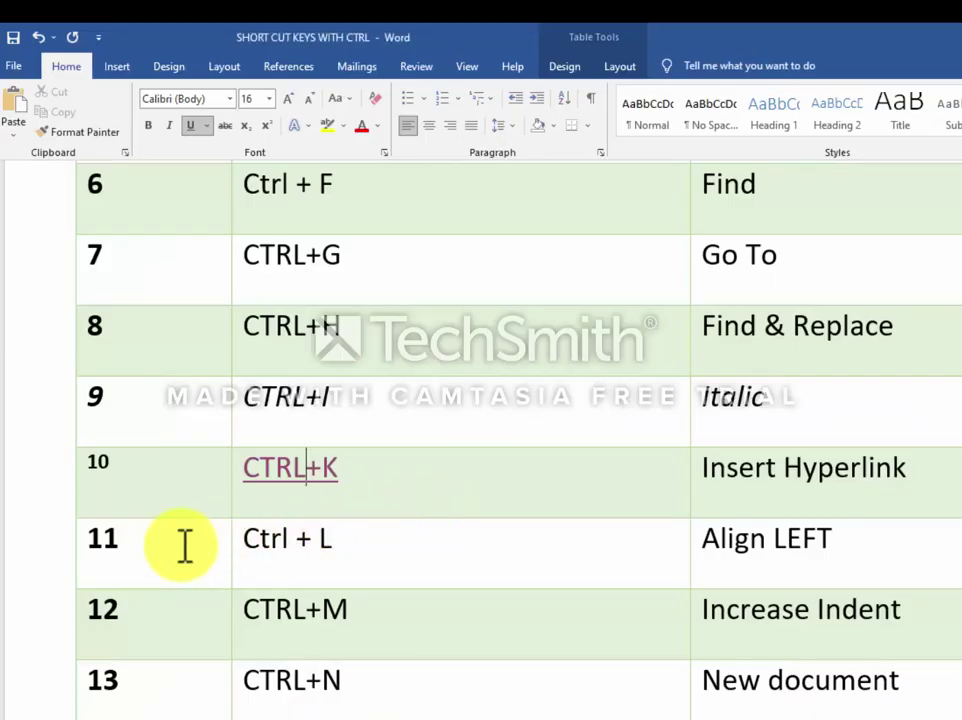
drag(75, 545, 770, 541)
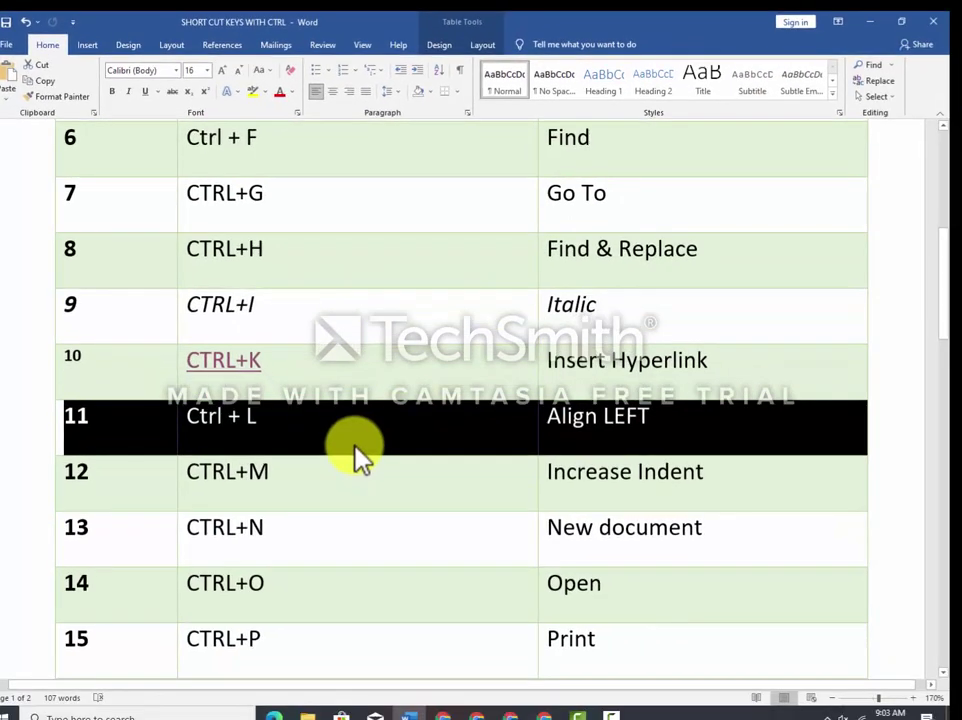
click(341, 93)
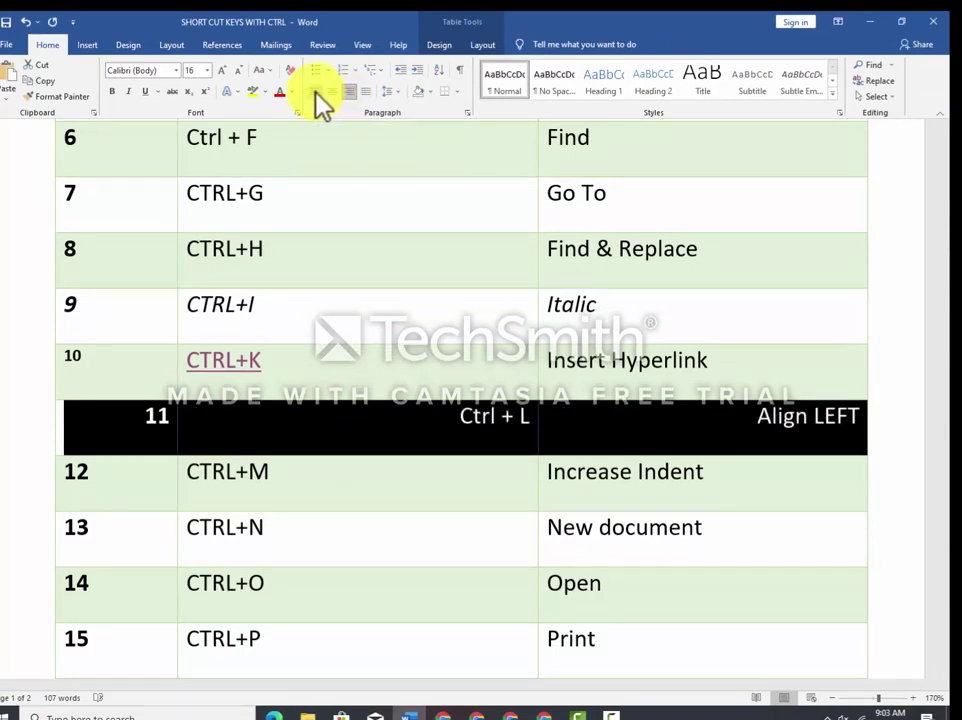
click(316, 91)
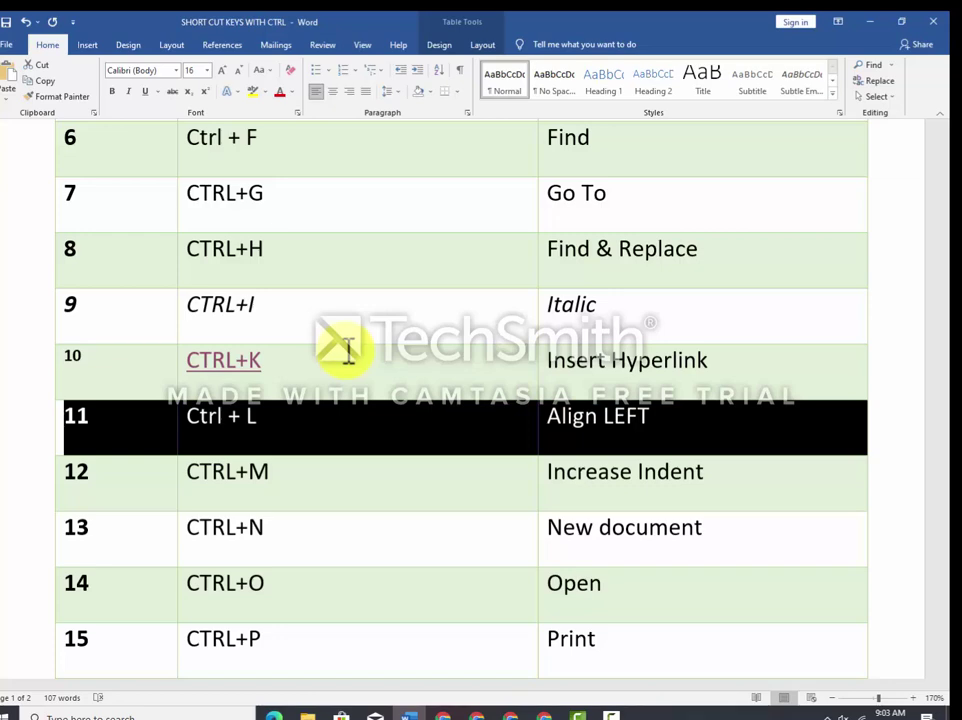
key(ctrl+e)
key(ctrl+l)
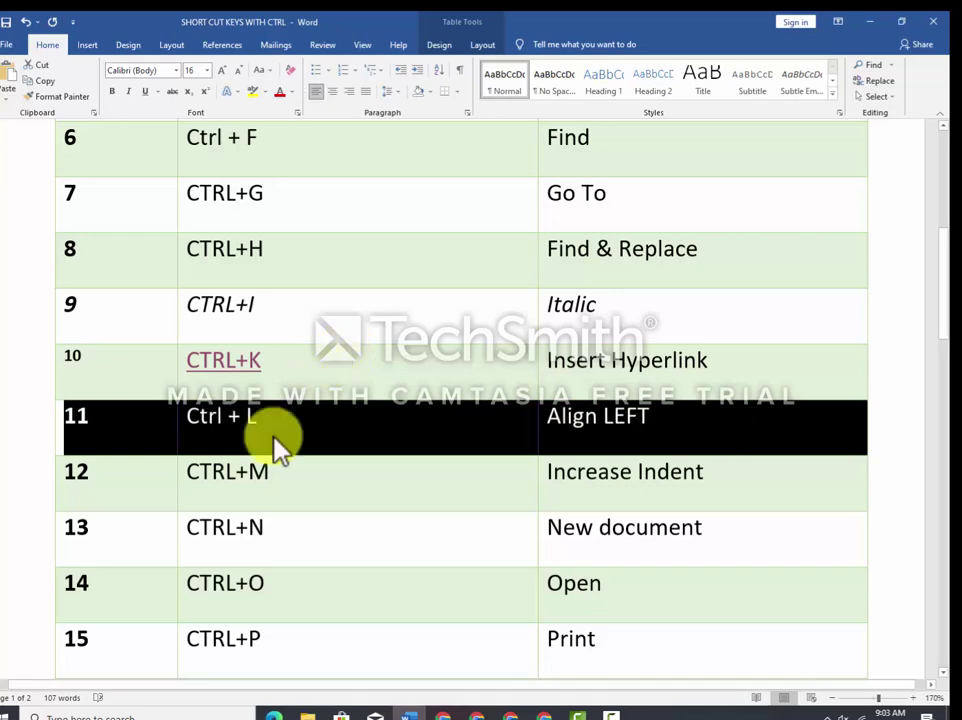
click(75, 475)
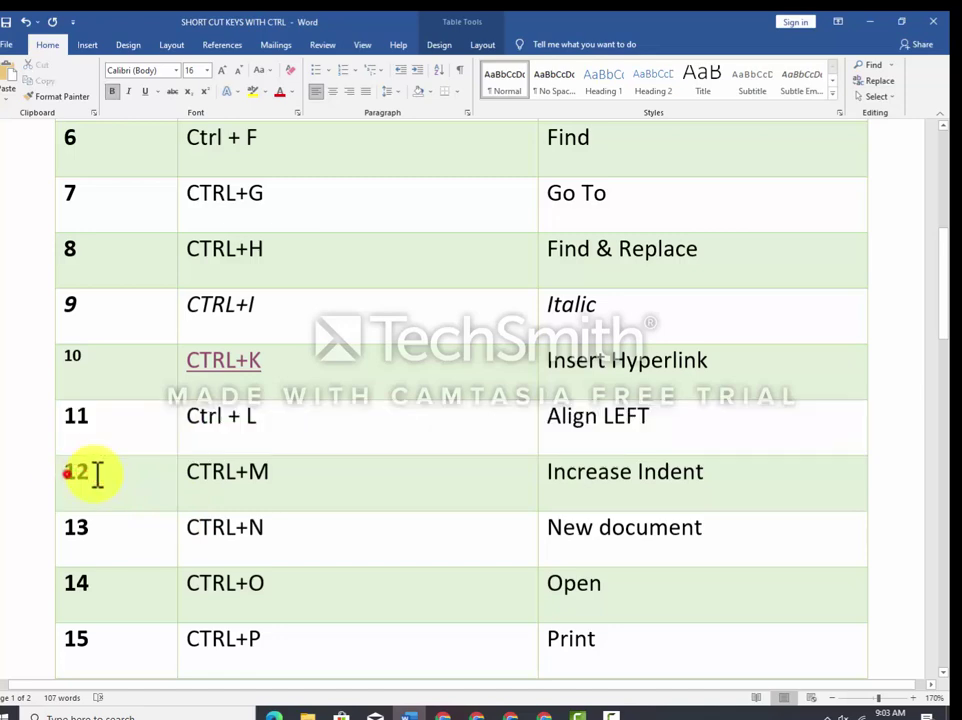
Give the CTRL+M text in row 12 a 0.5" left indent from the Layout tab
drag(94, 470, 632, 490)
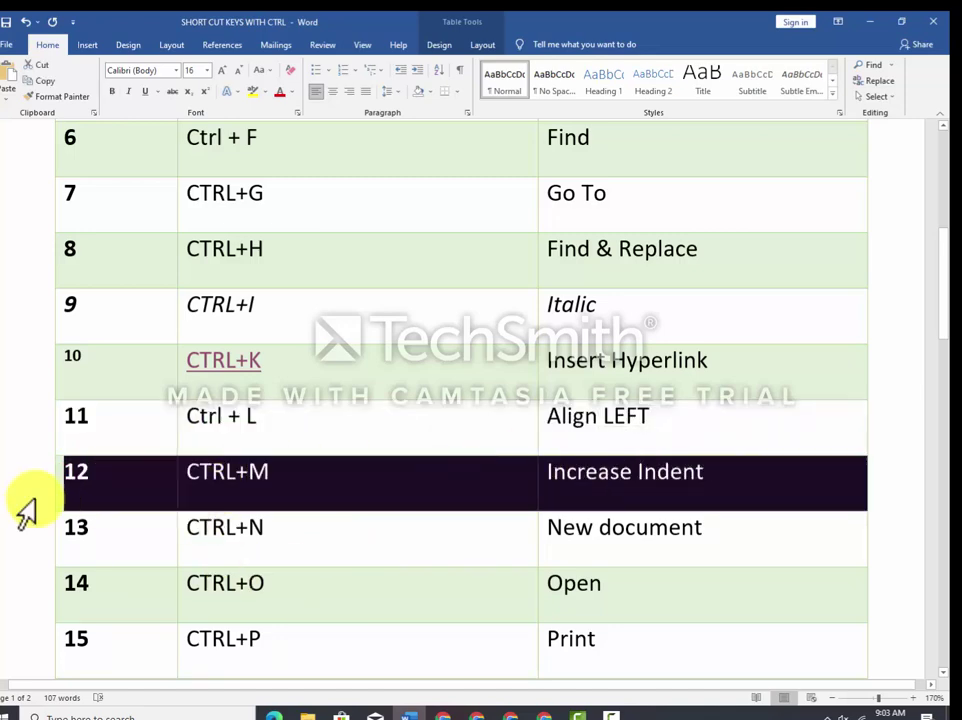
click(75, 483)
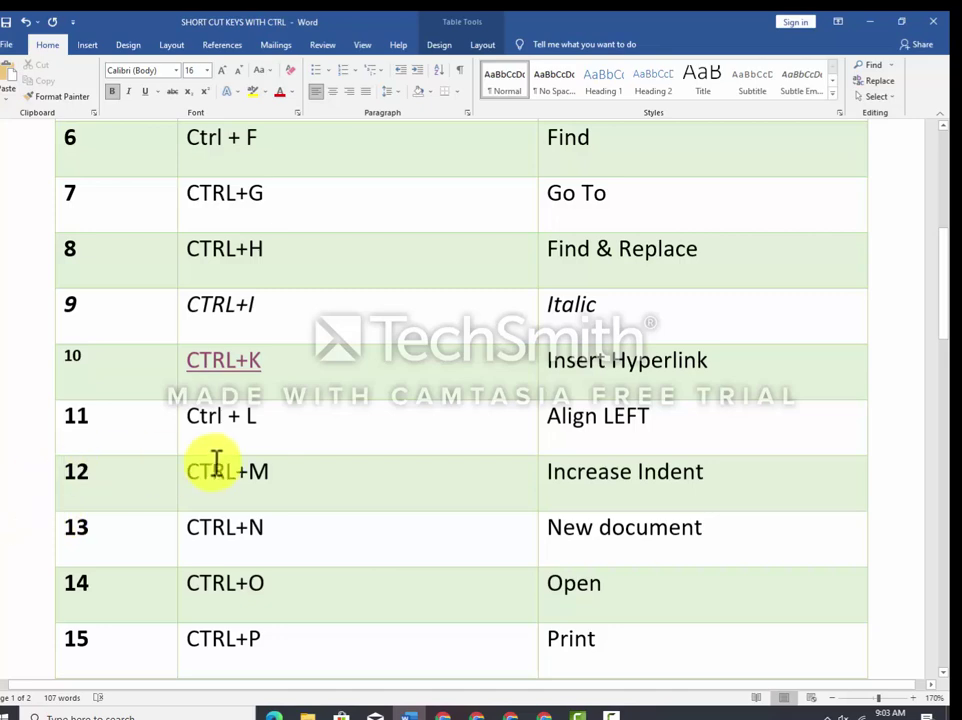
scroll(200, 445, down, 1)
click(193, 421)
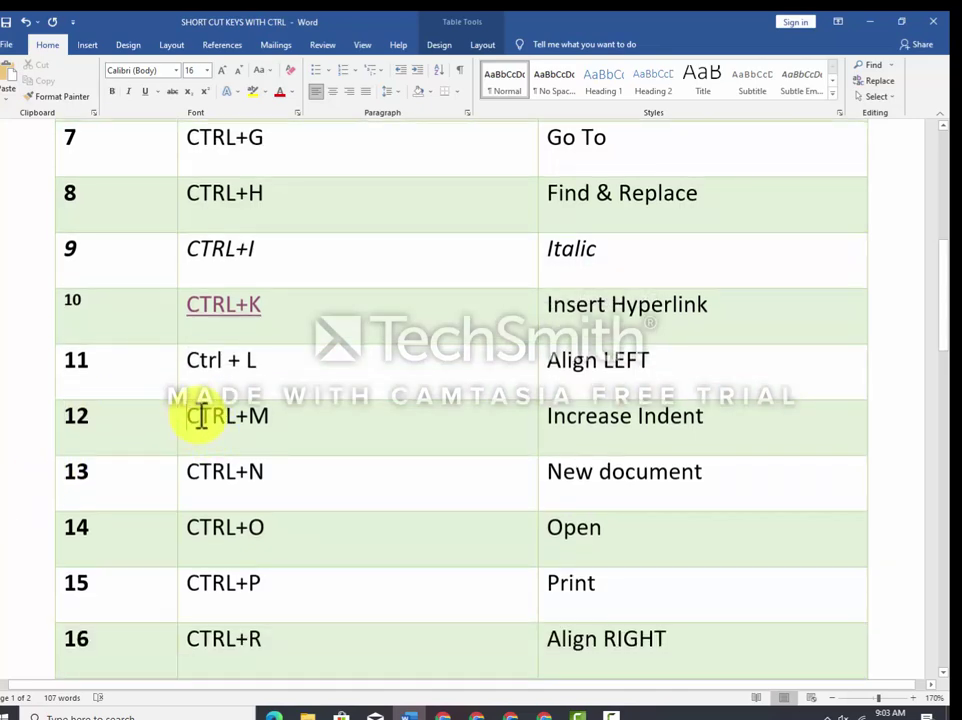
click(272, 252)
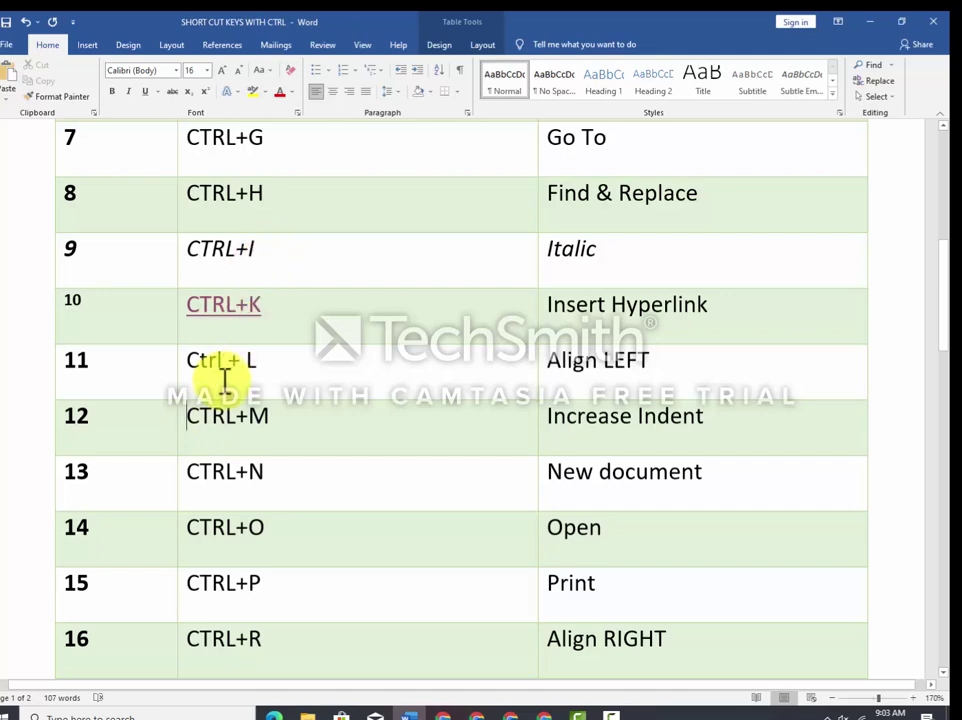
click(186, 415)
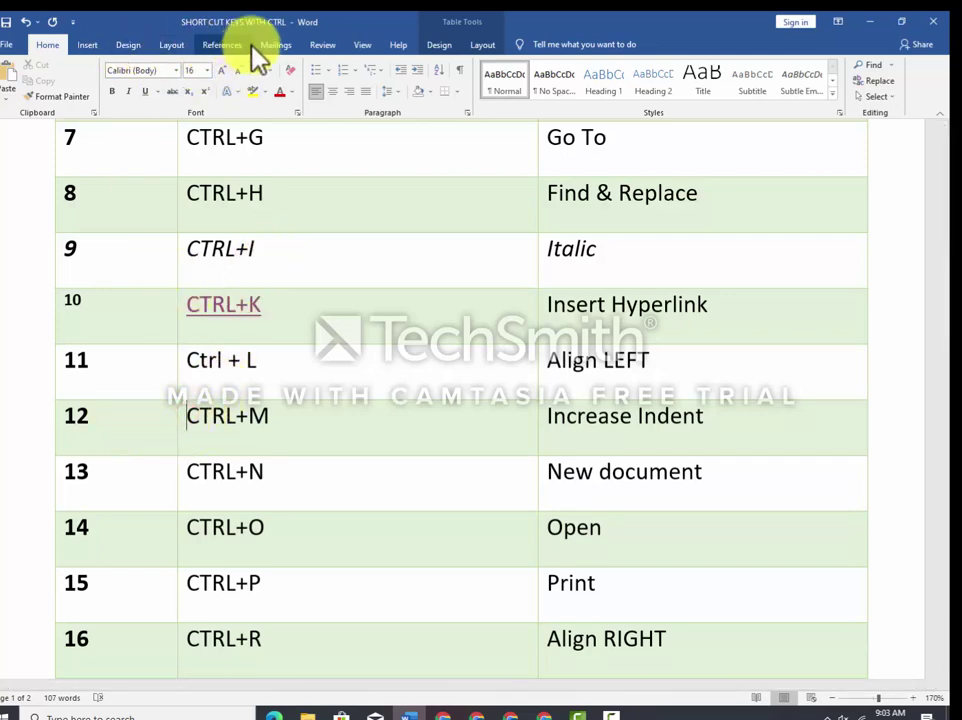
click(171, 44)
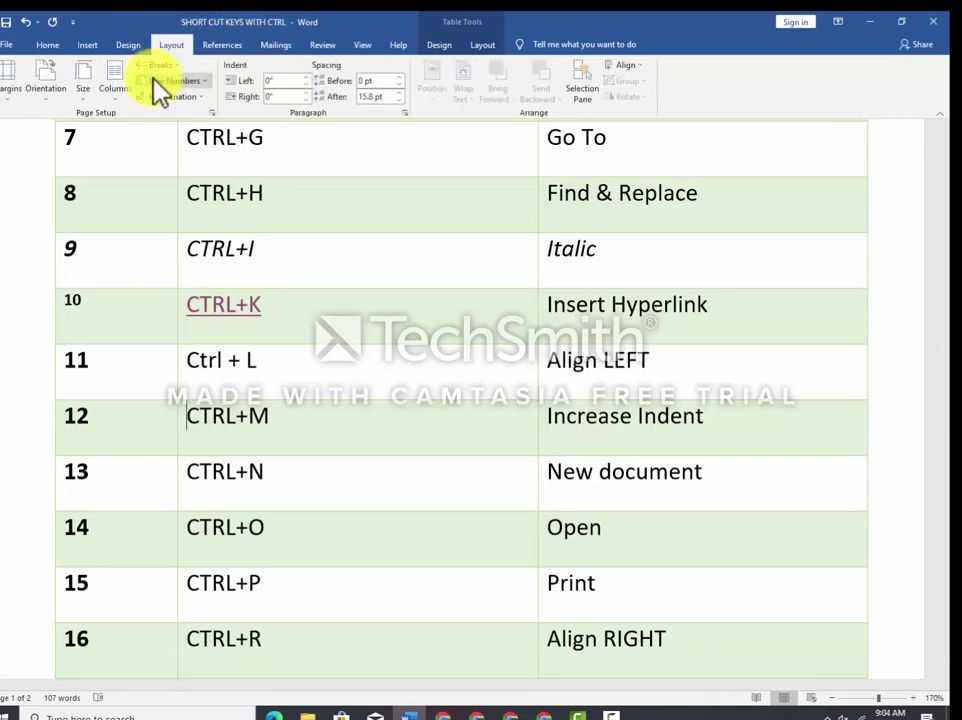
click(307, 79)
click(307, 79)
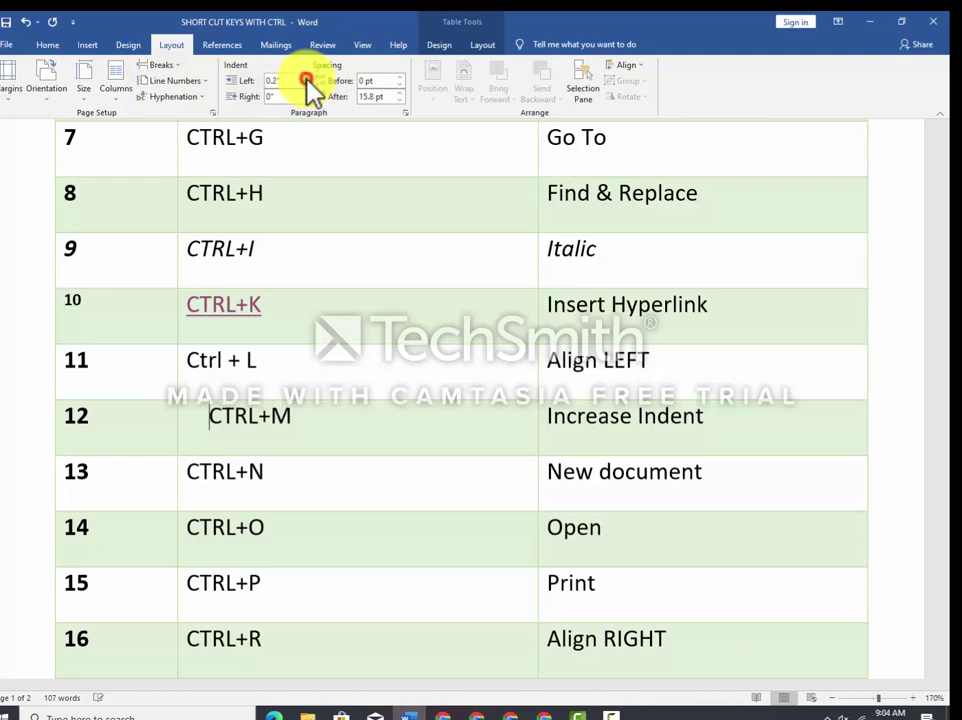
click(307, 79)
click(307, 79)
click(307, 79)
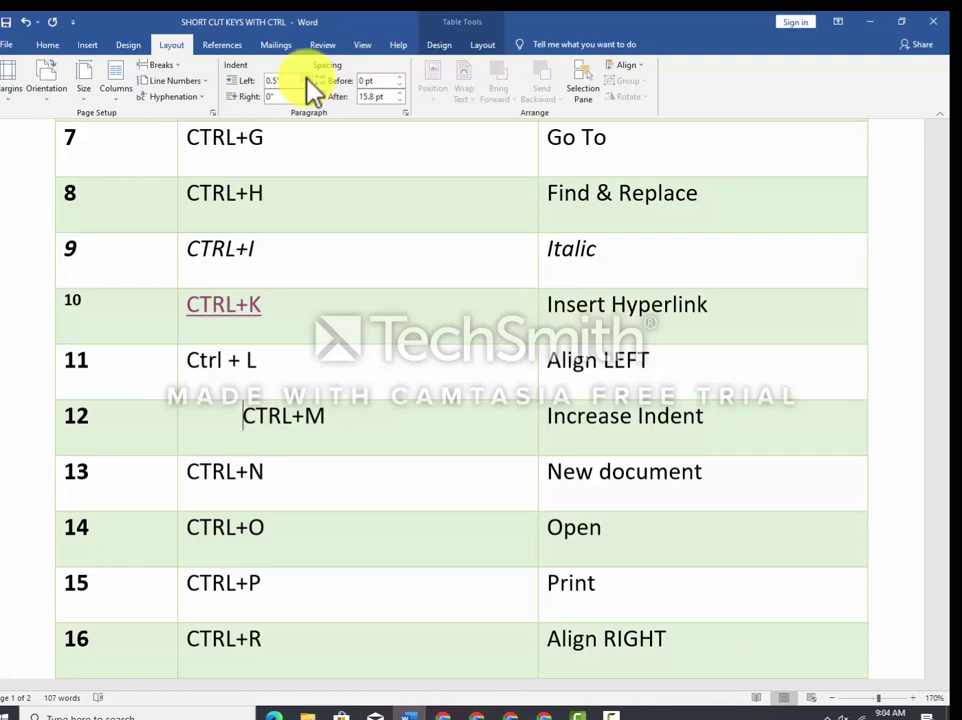
Reduce the CTRL+M left indent back to 0"
click(307, 86)
click(307, 86)
click(307, 86)
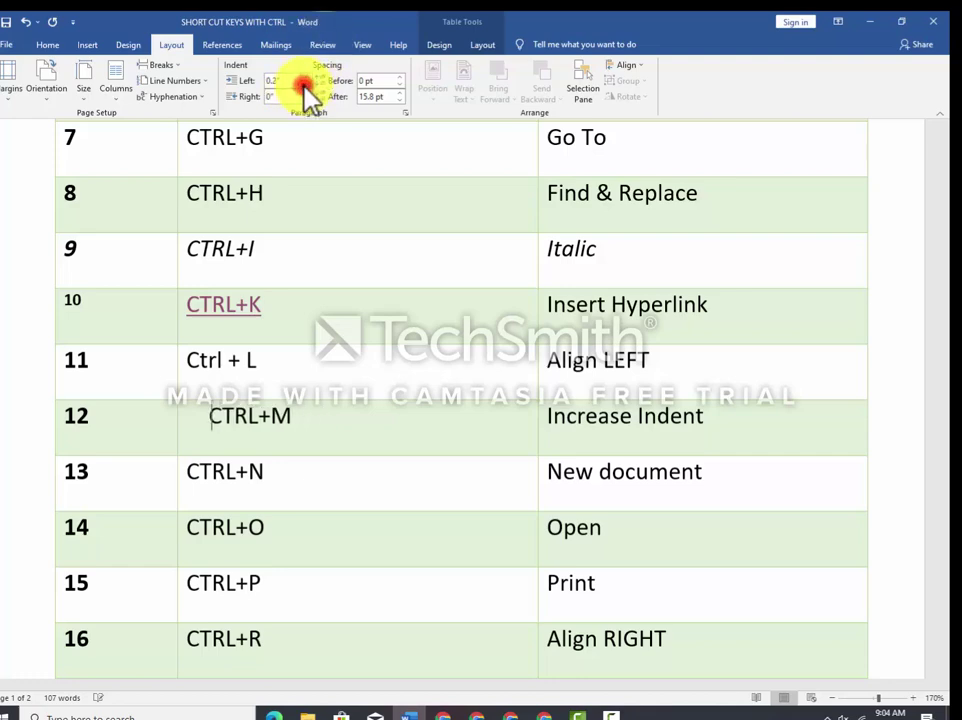
click(307, 86)
click(307, 86)
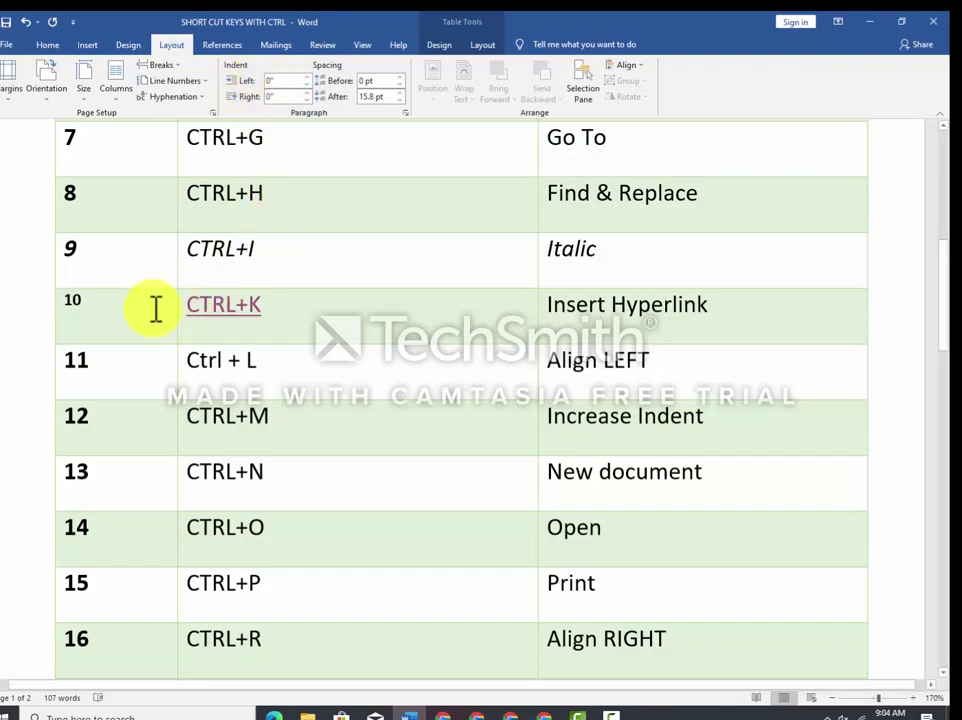
ctrl+scroll(157, 310, down, 3)
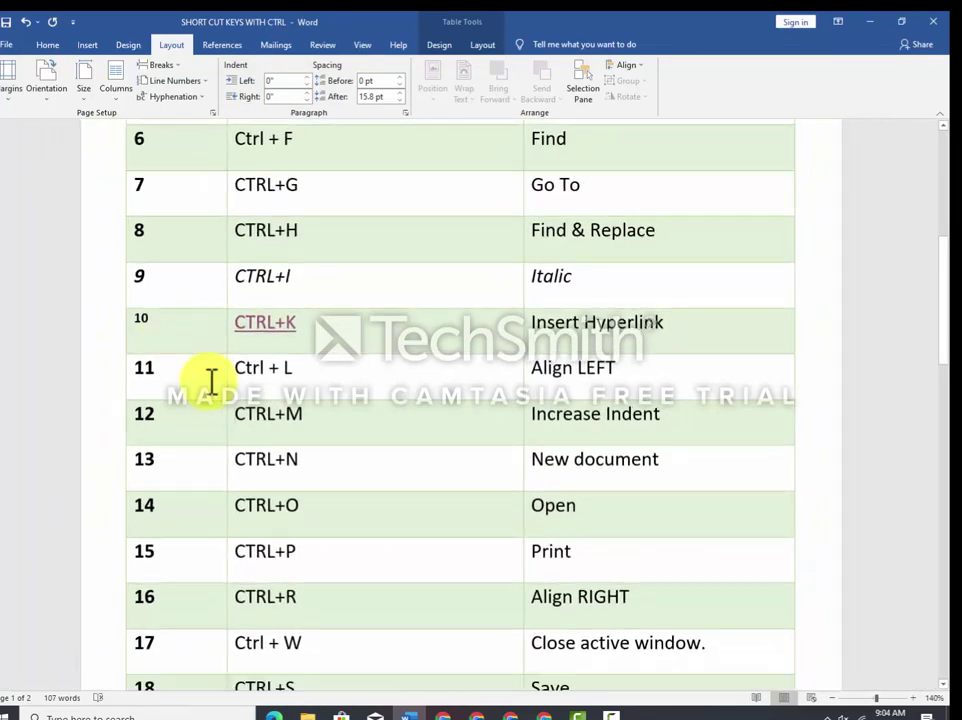
scroll(215, 451, down, 3)
Set the left indent of the 'Indent' line below the table to 0.8"
scroll(212, 465, down, 5)
click(203, 472)
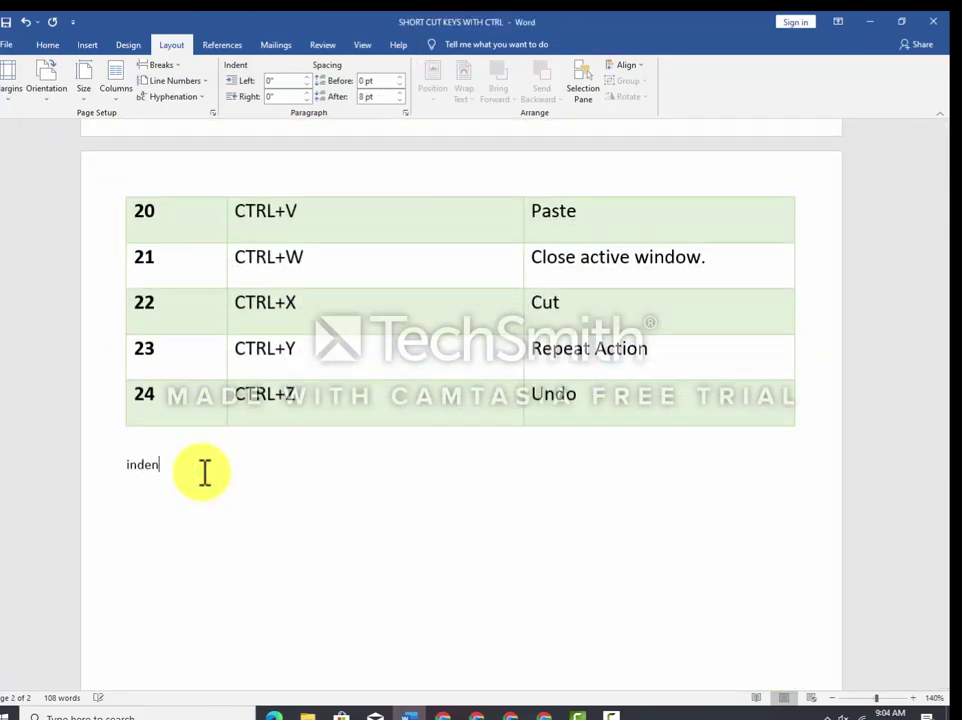
click(127, 464)
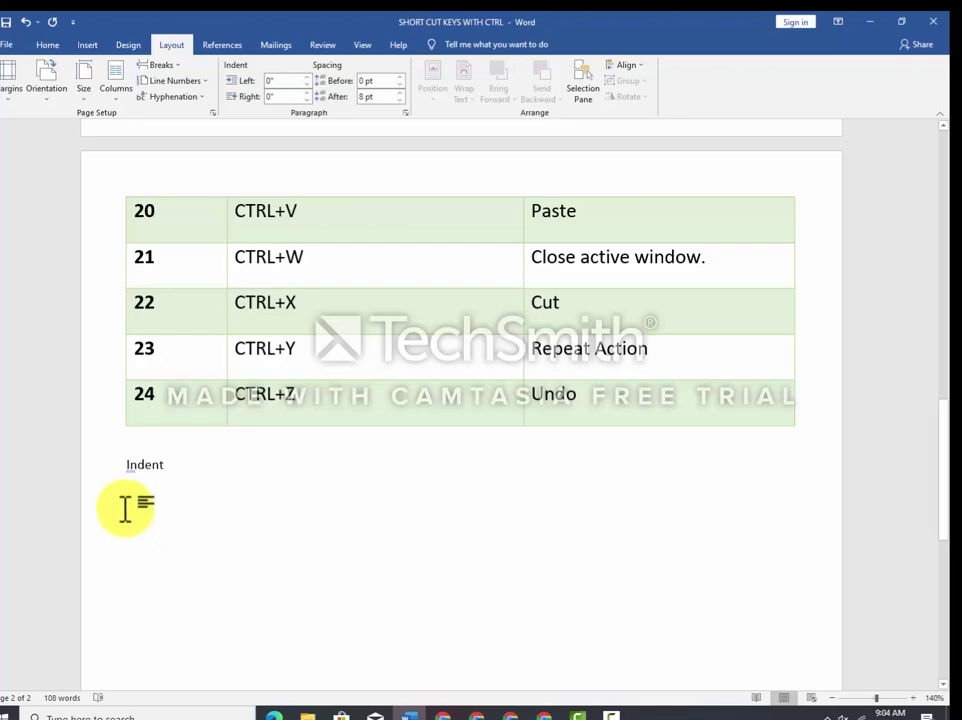
click(305, 77)
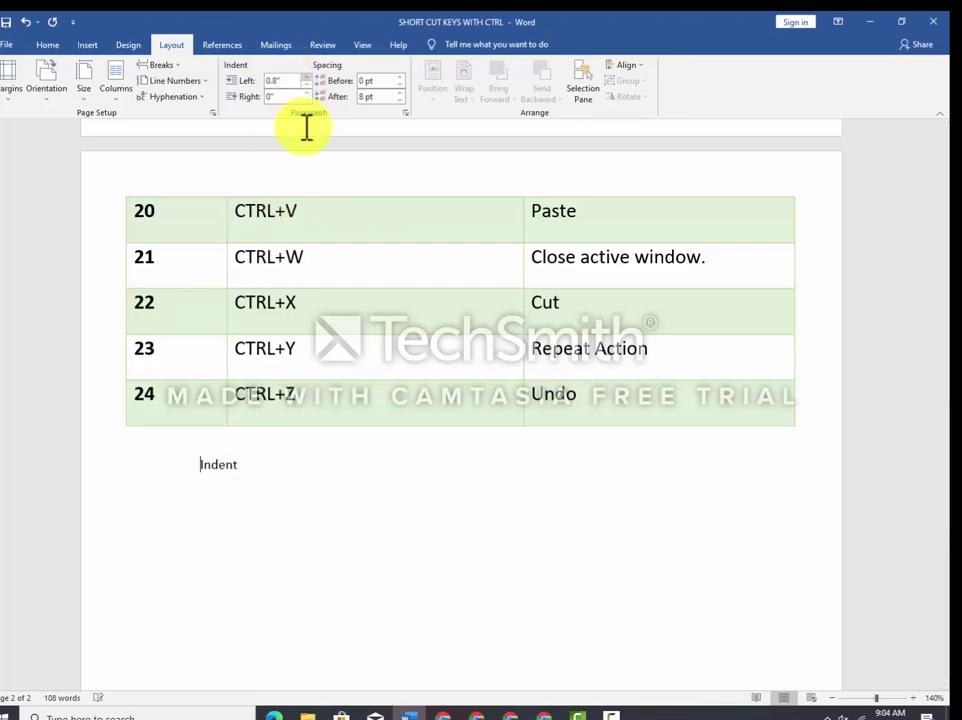
scroll(268, 265, up, 10)
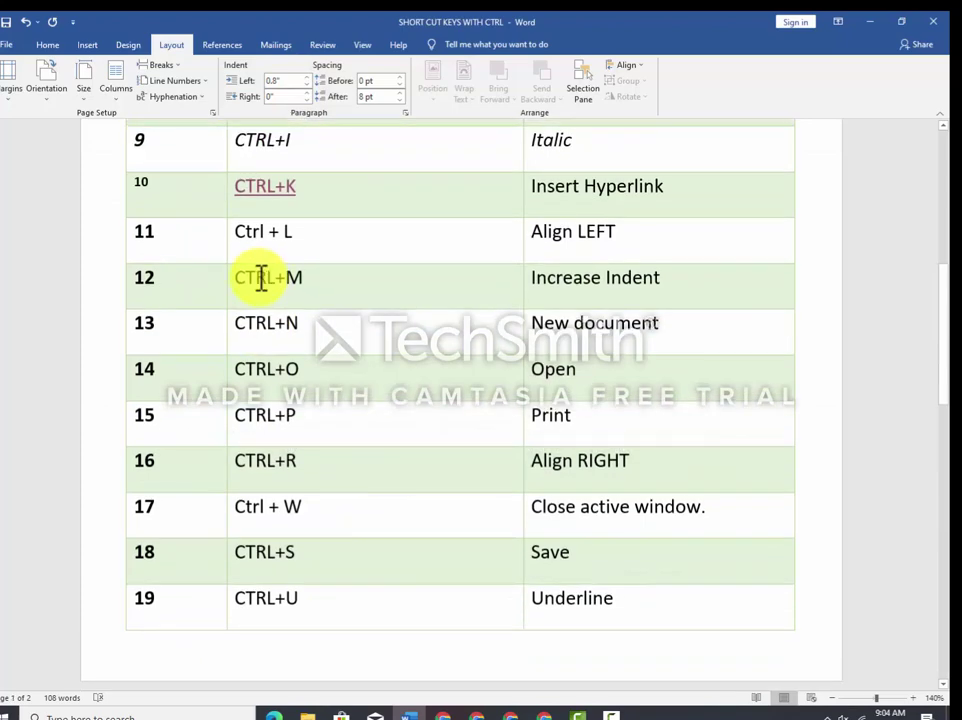
click(331, 318)
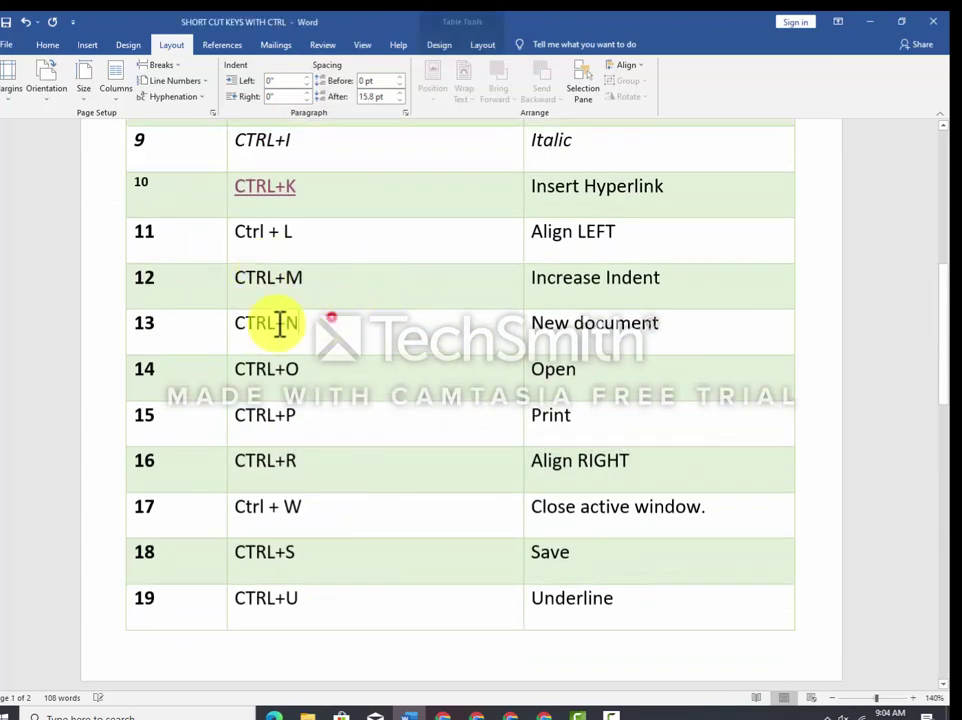
click(131, 323)
drag(171, 329, 612, 322)
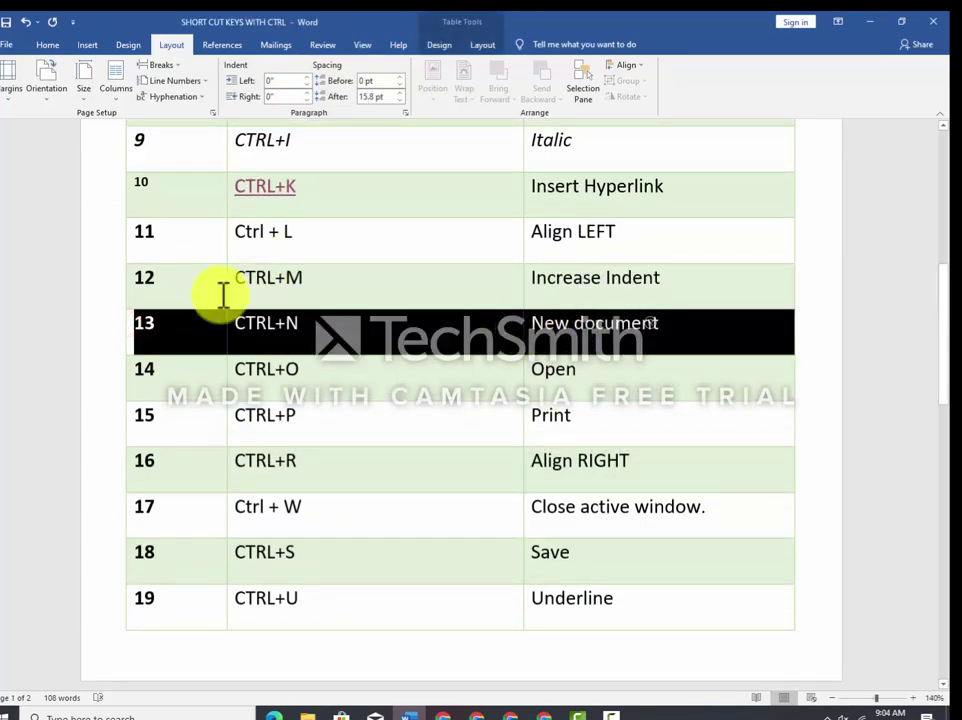
key(ctrl+n)
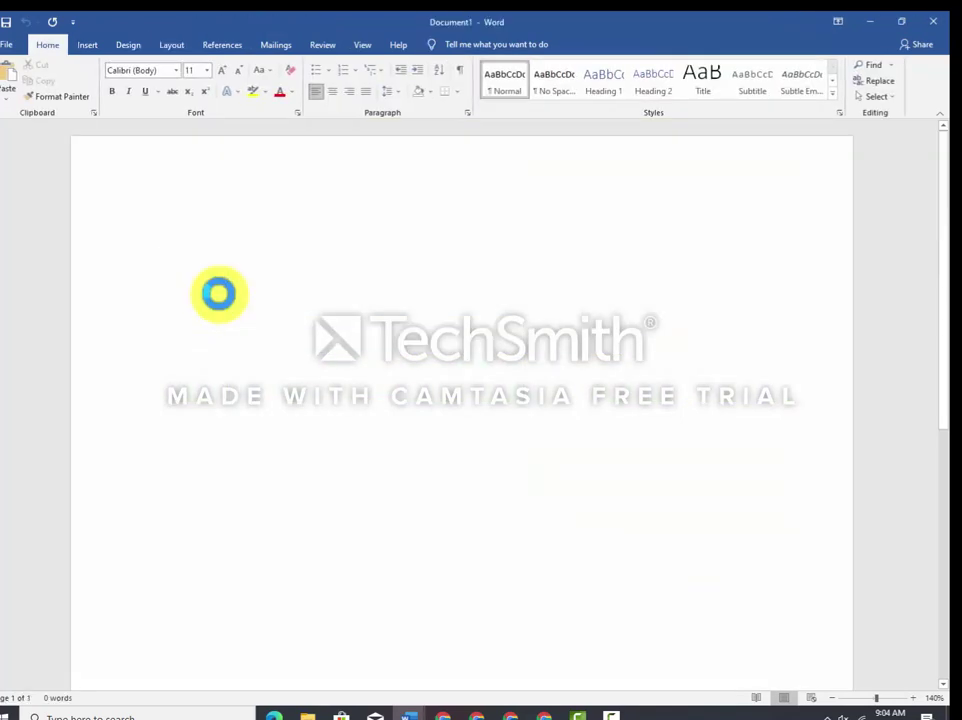
click(8, 48)
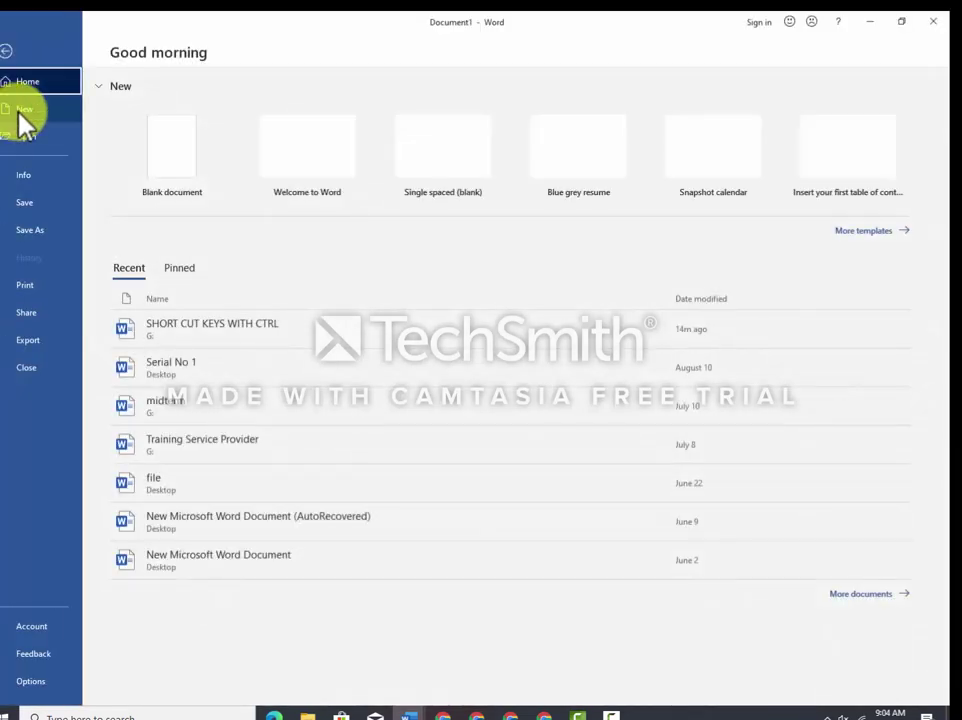
click(933, 21)
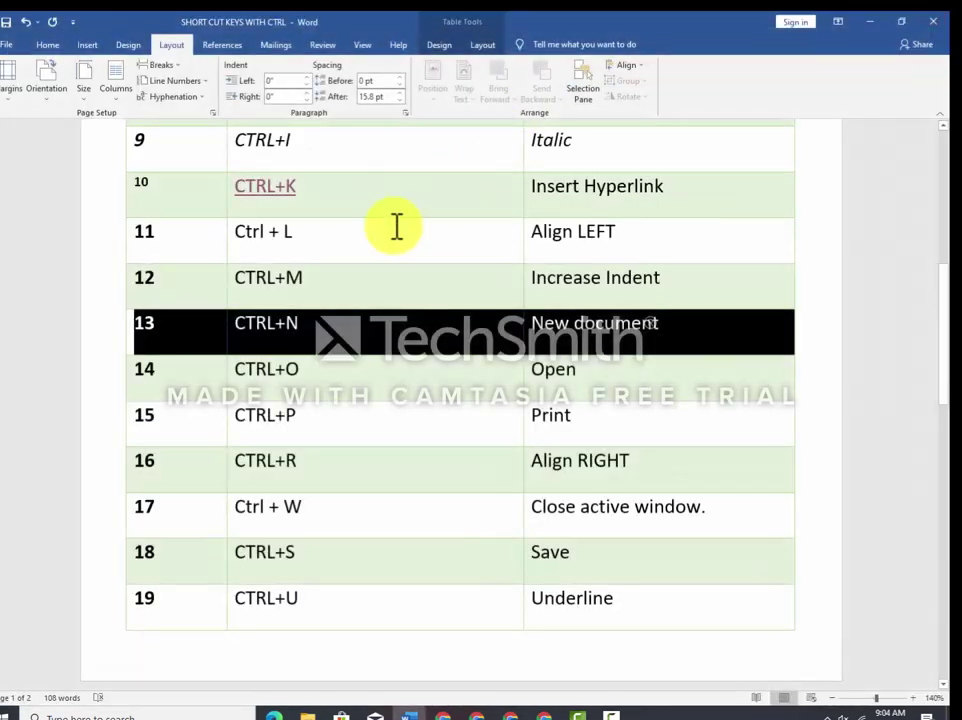
click(215, 369)
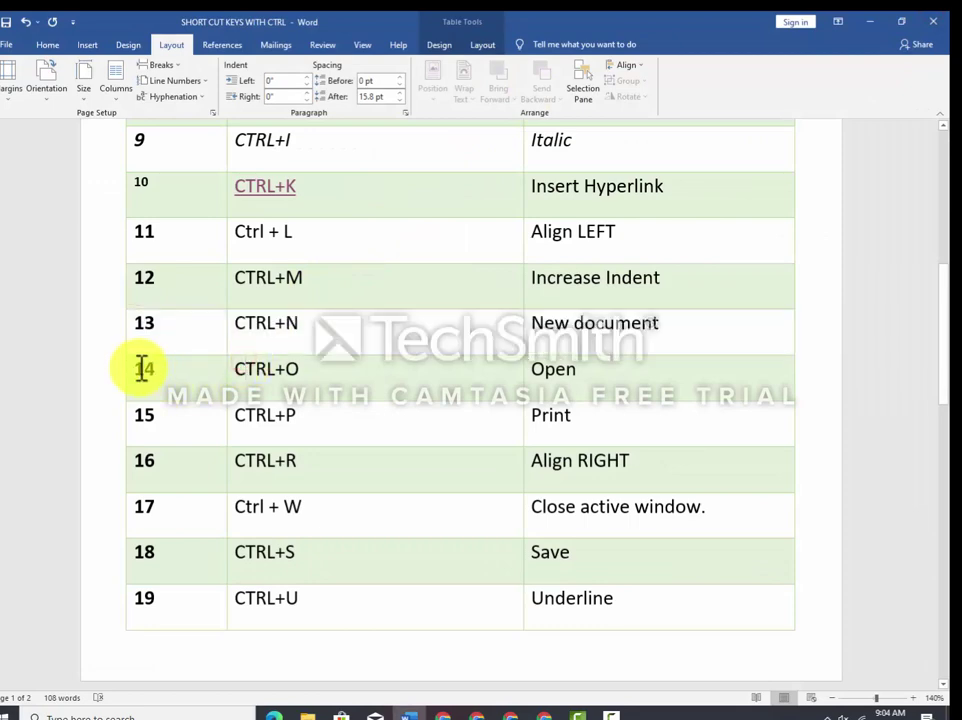
drag(142, 369, 610, 372)
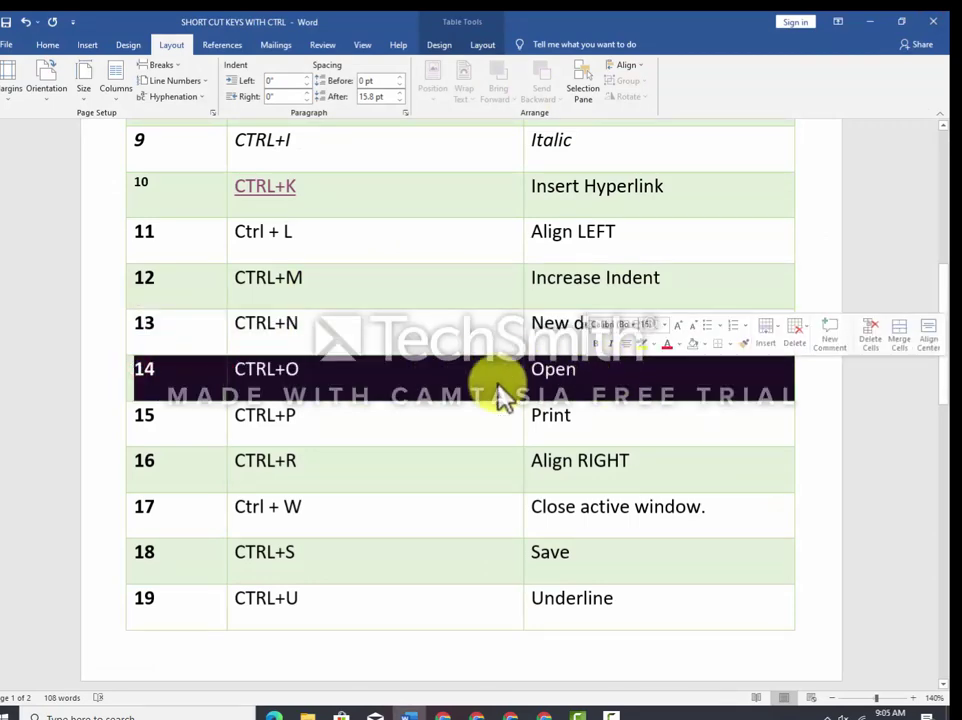
key(ctrl+o)
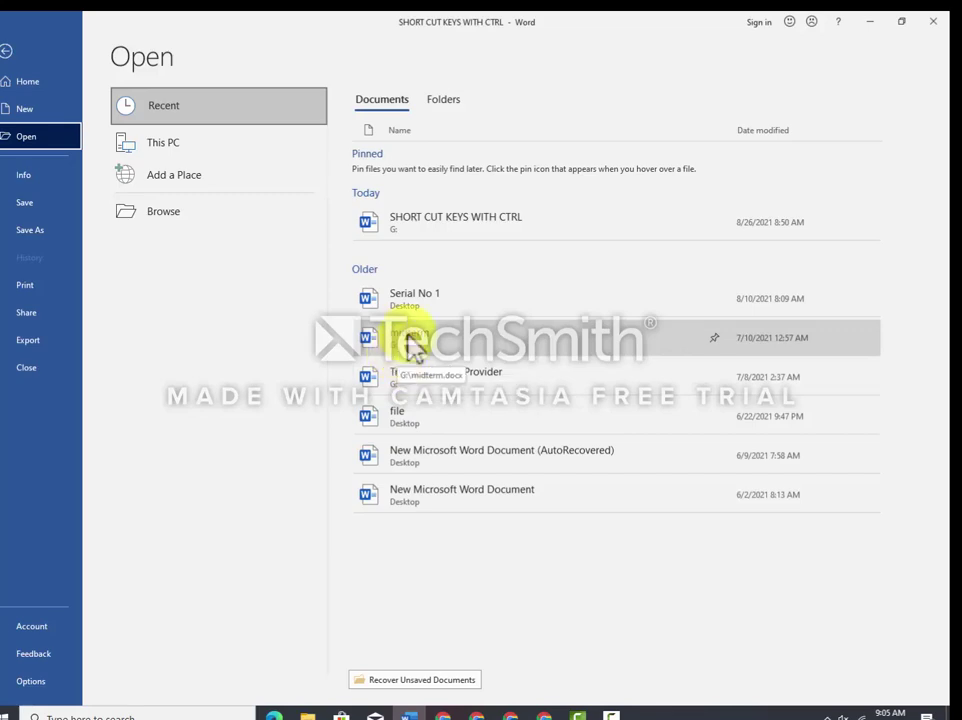
key(Escape)
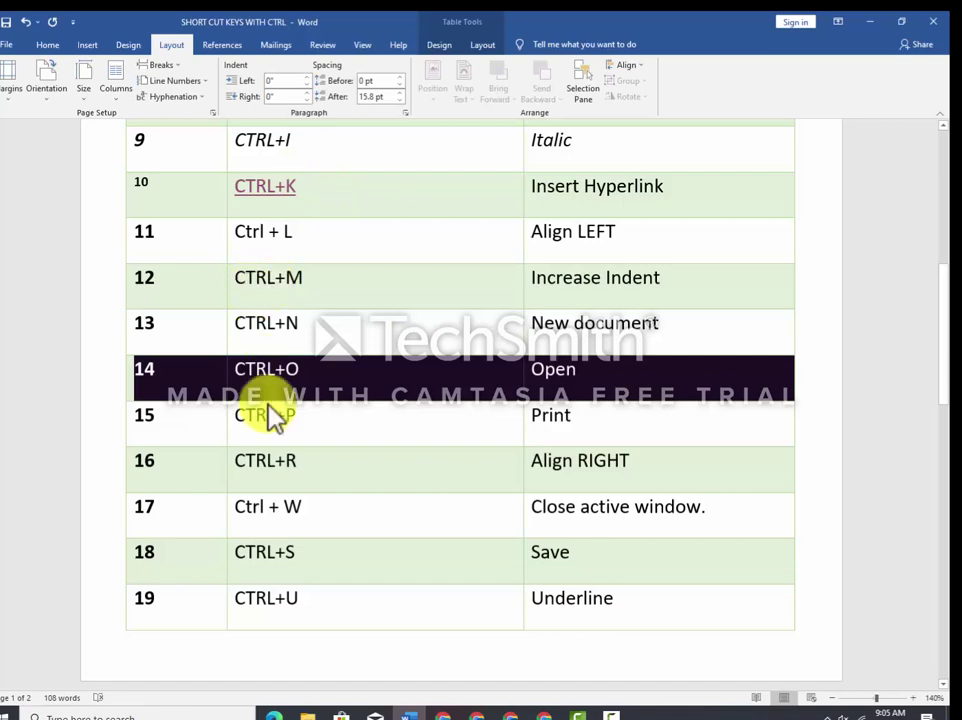
click(200, 418)
drag(141, 416, 575, 401)
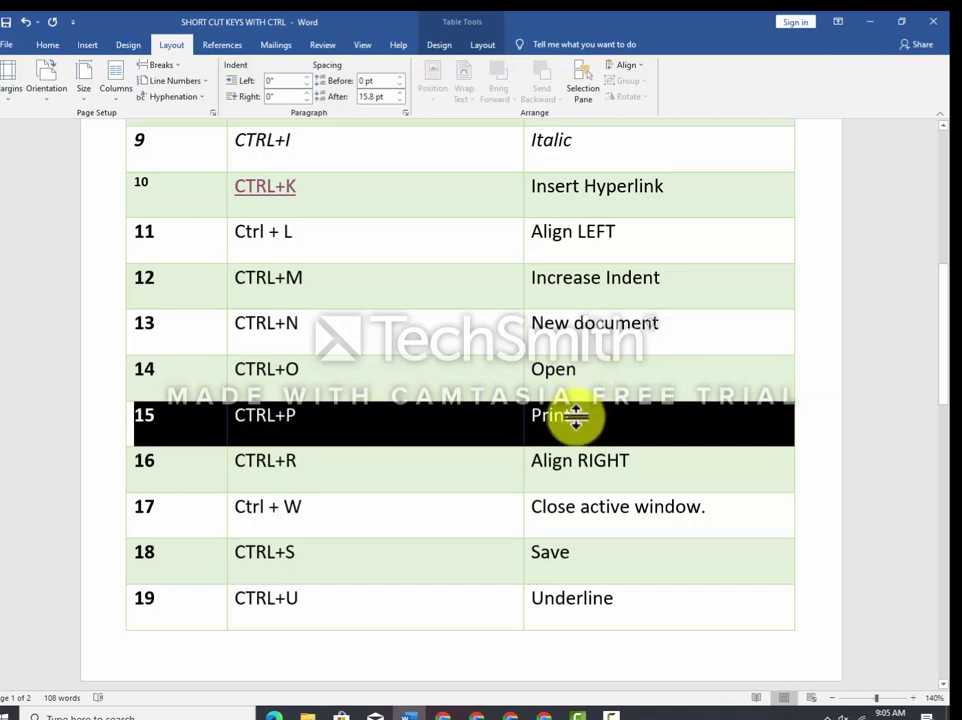
key(ctrl+p)
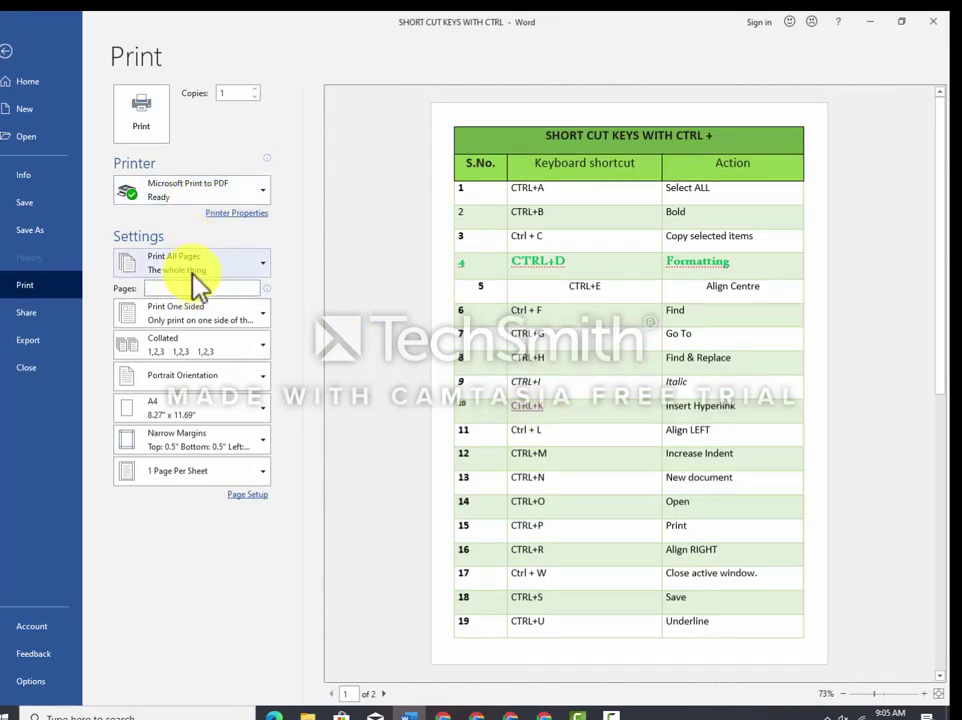
click(198, 289)
text(1)
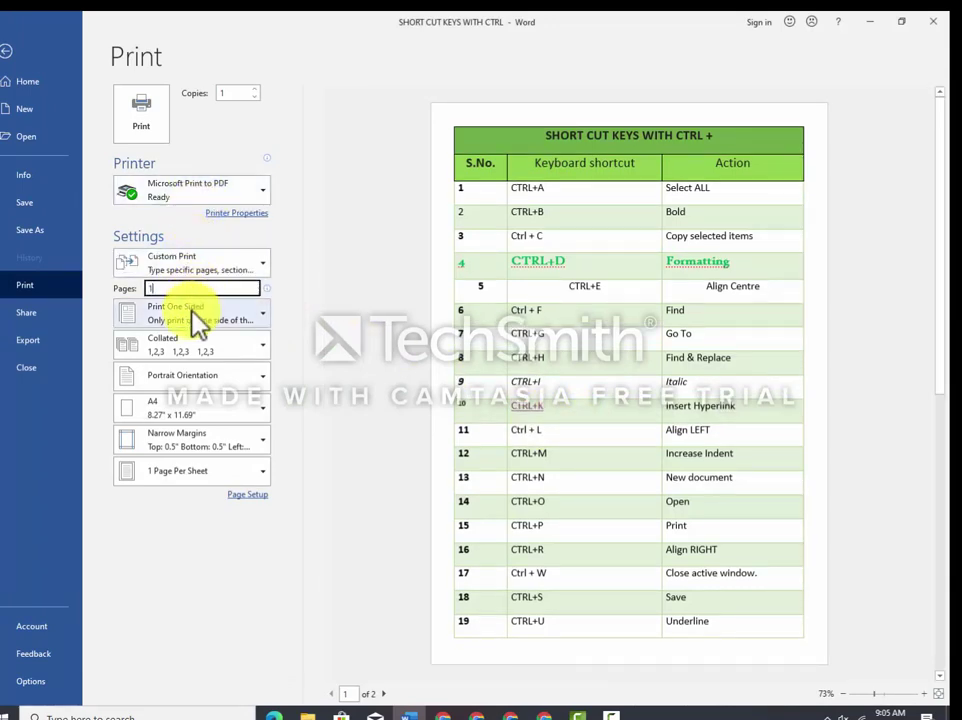
click(165, 318)
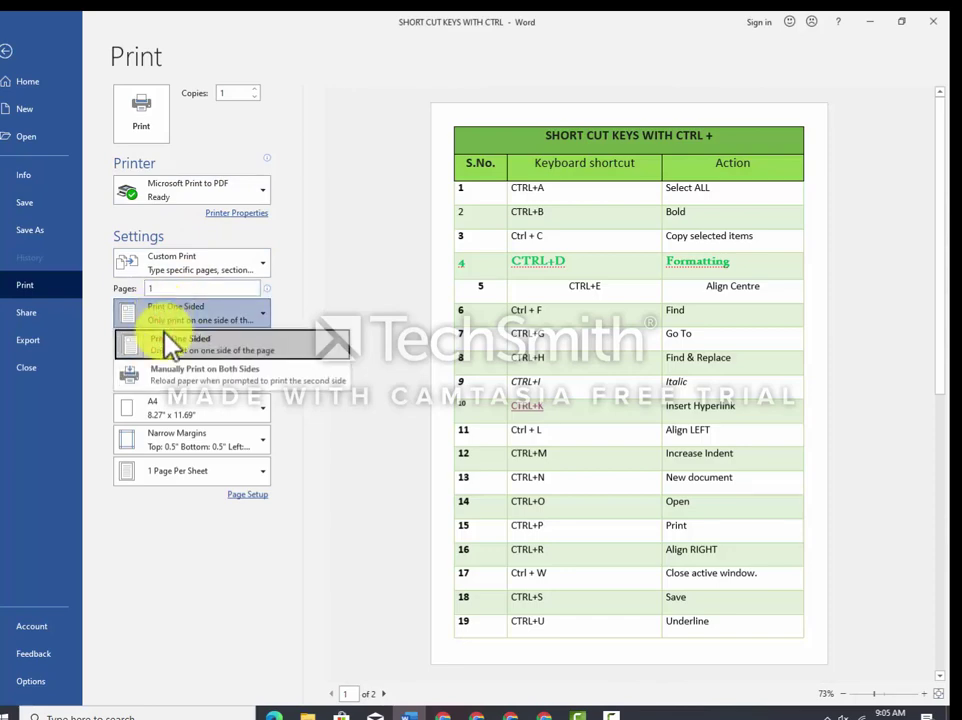
click(178, 346)
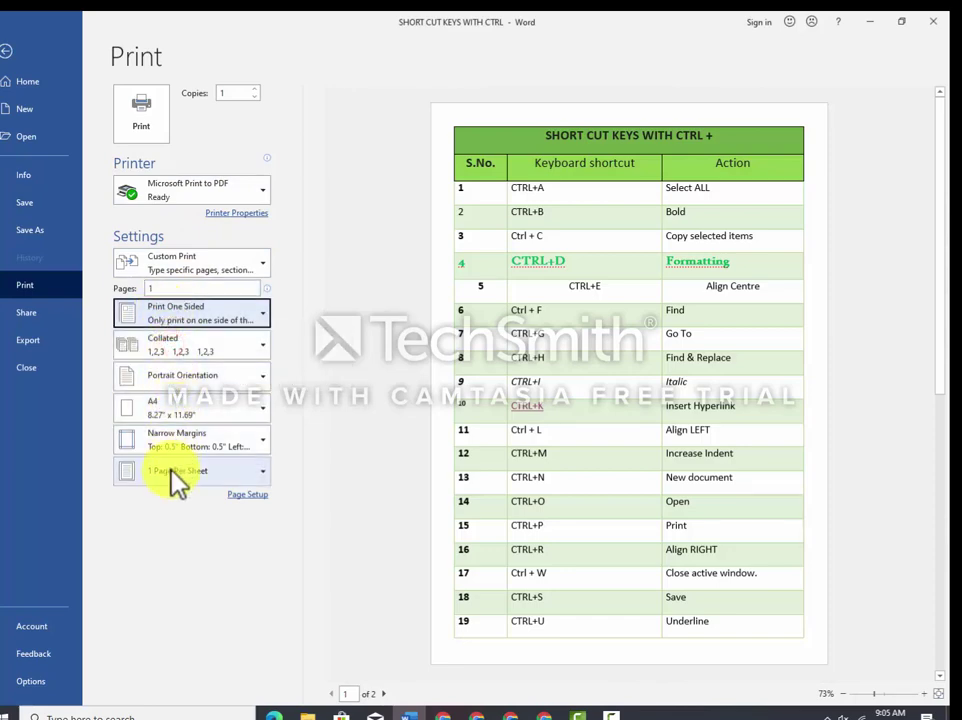
click(155, 101)
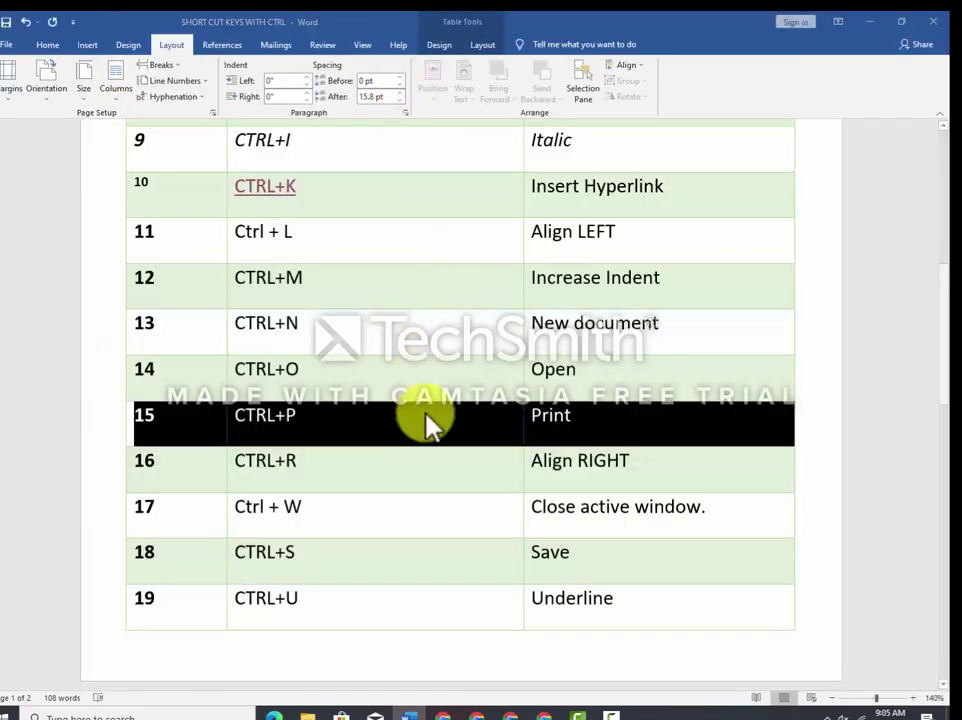
Right-align row 16 (CTRL+R / Align RIGHT) with Align Right, then set it back to left alignment
click(420, 350)
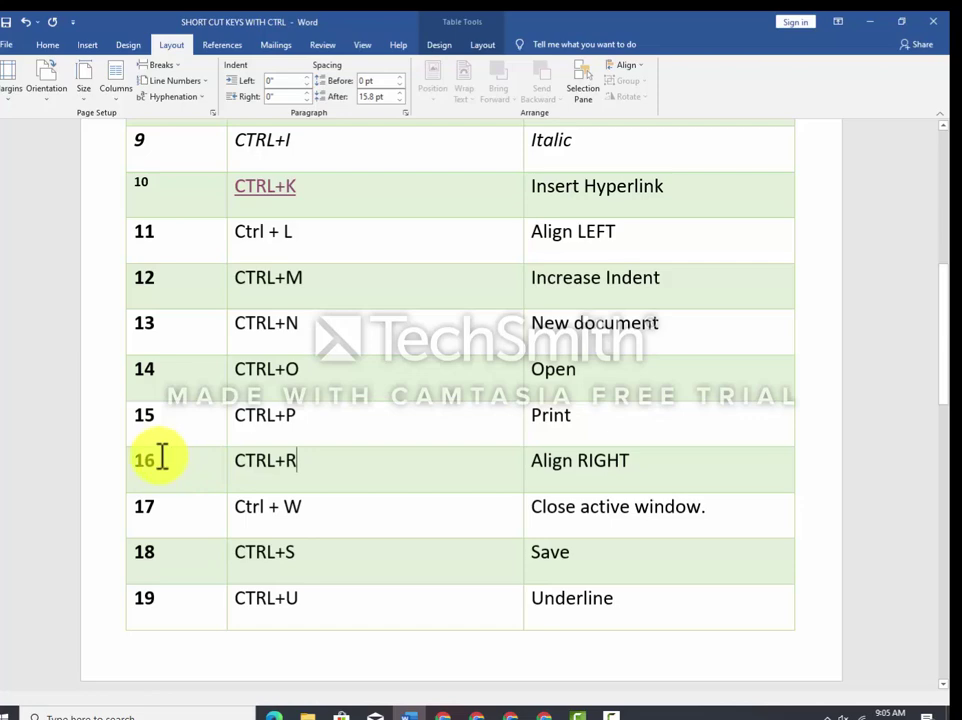
scroll(159, 445, down, 1)
drag(148, 410, 643, 425)
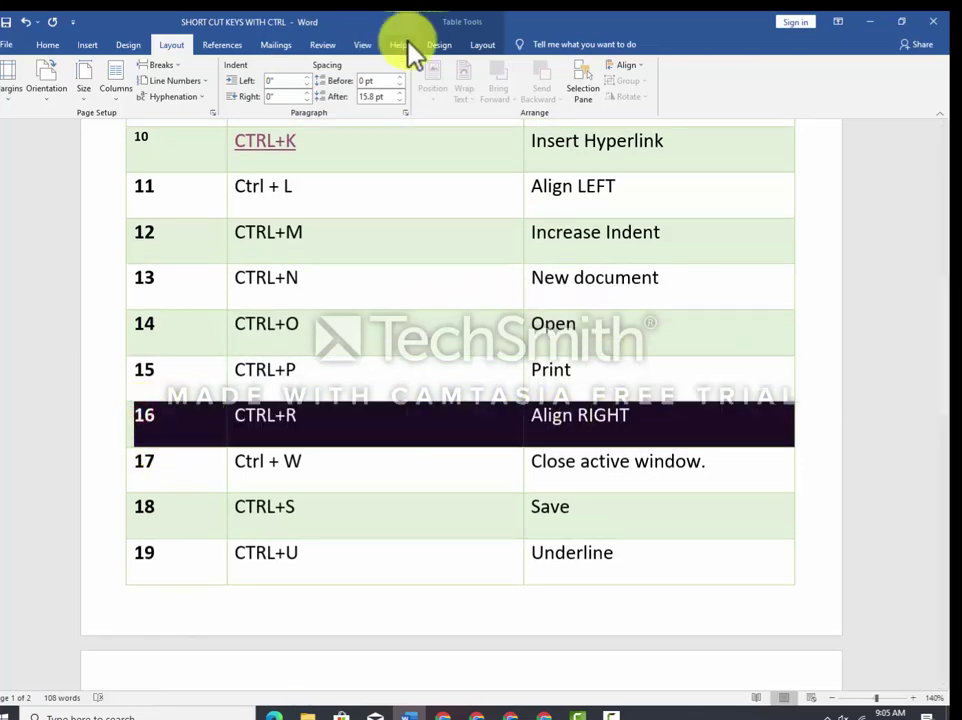
click(44, 48)
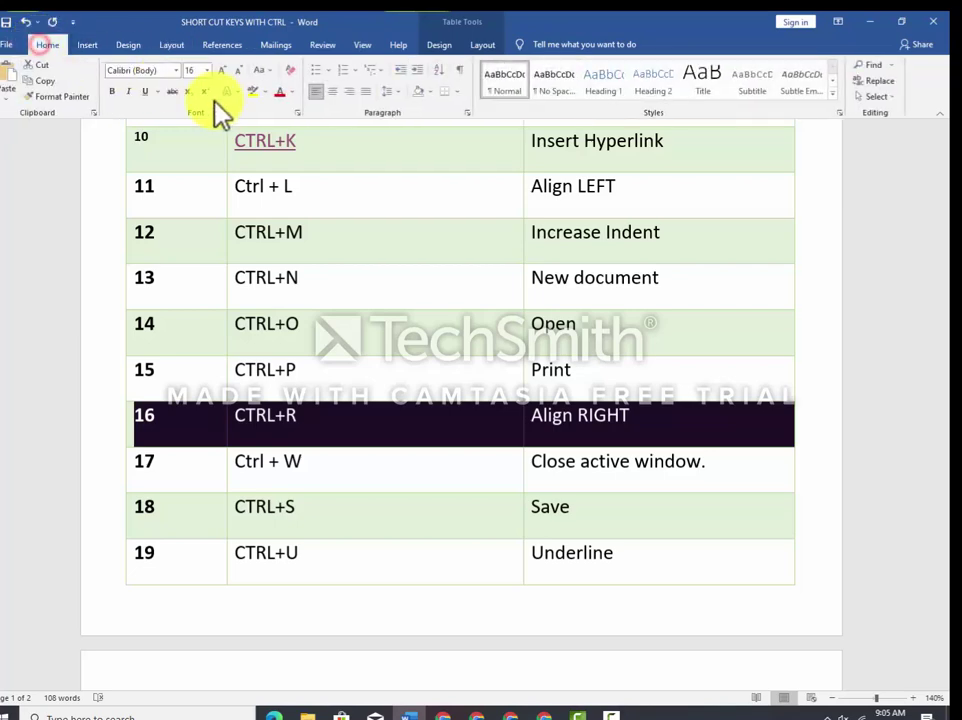
click(356, 93)
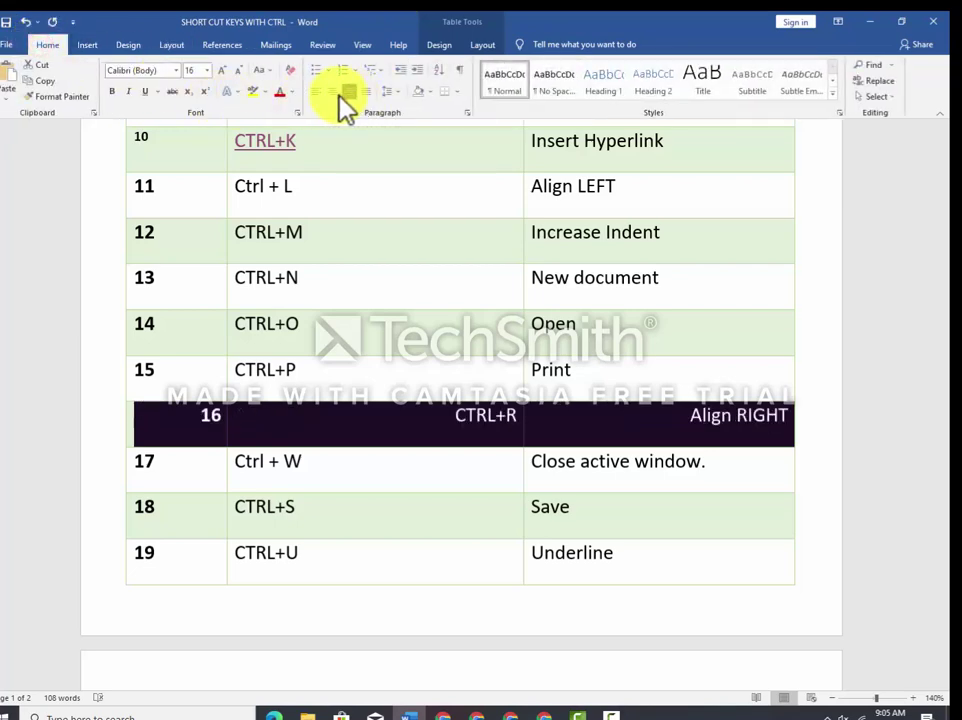
click(318, 93)
click(350, 94)
click(318, 95)
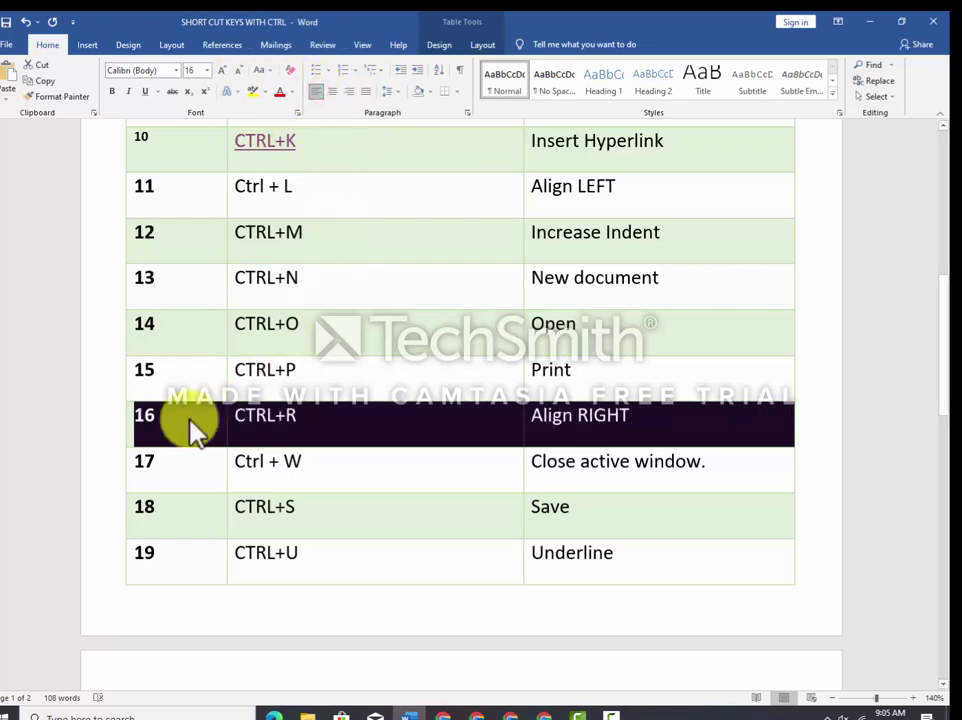
scroll(193, 425, down, 2)
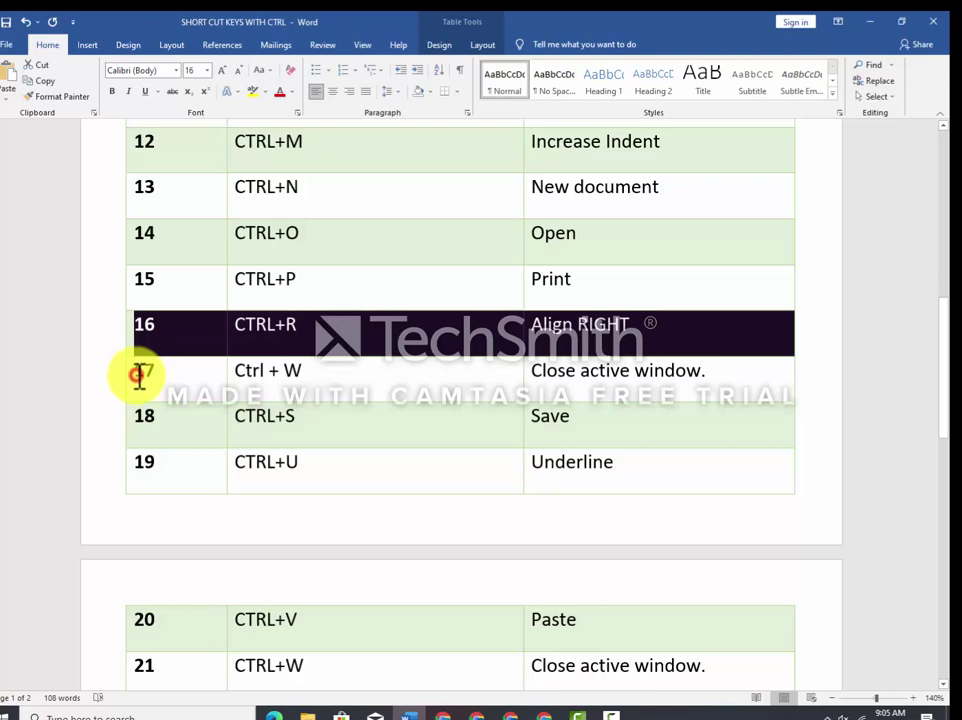
drag(138, 376, 530, 376)
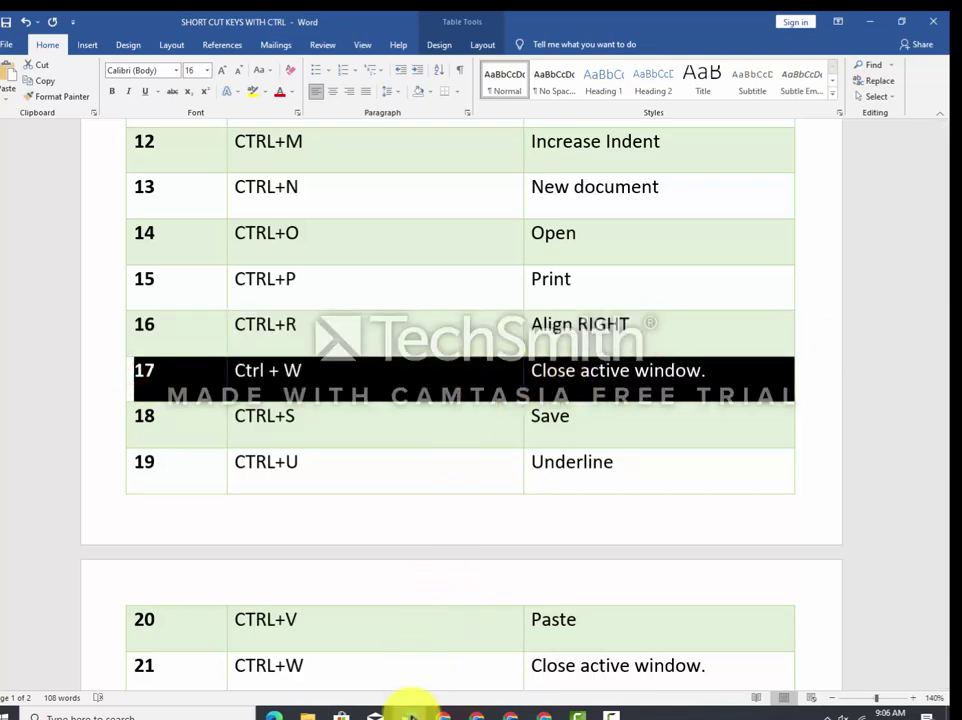
click(303, 388)
click(8, 44)
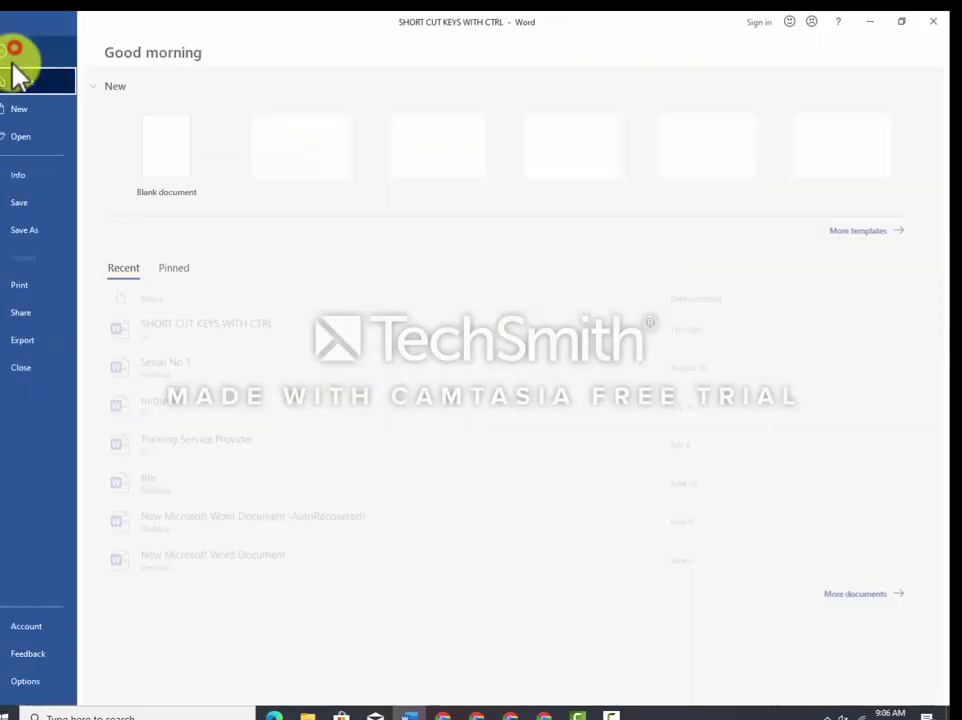
click(24, 108)
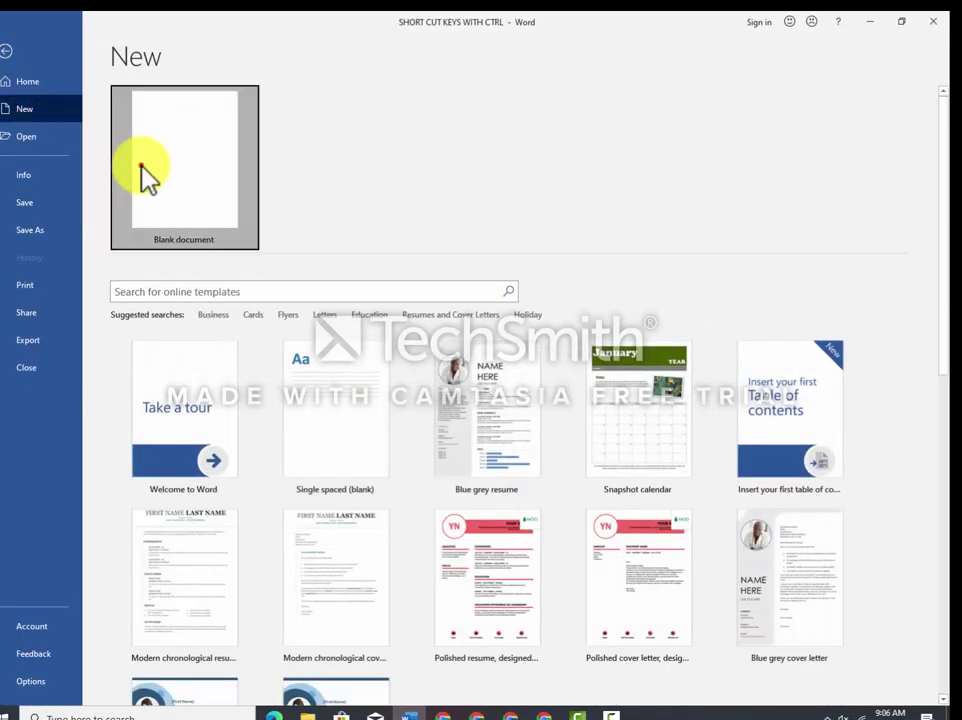
click(142, 170)
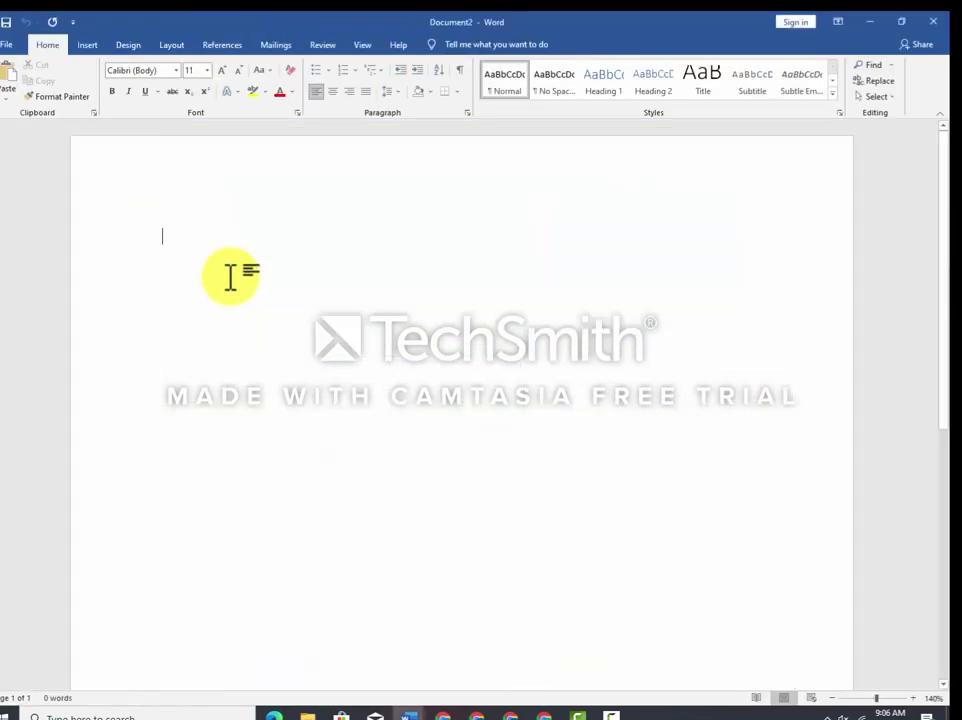
key(ctrl+w)
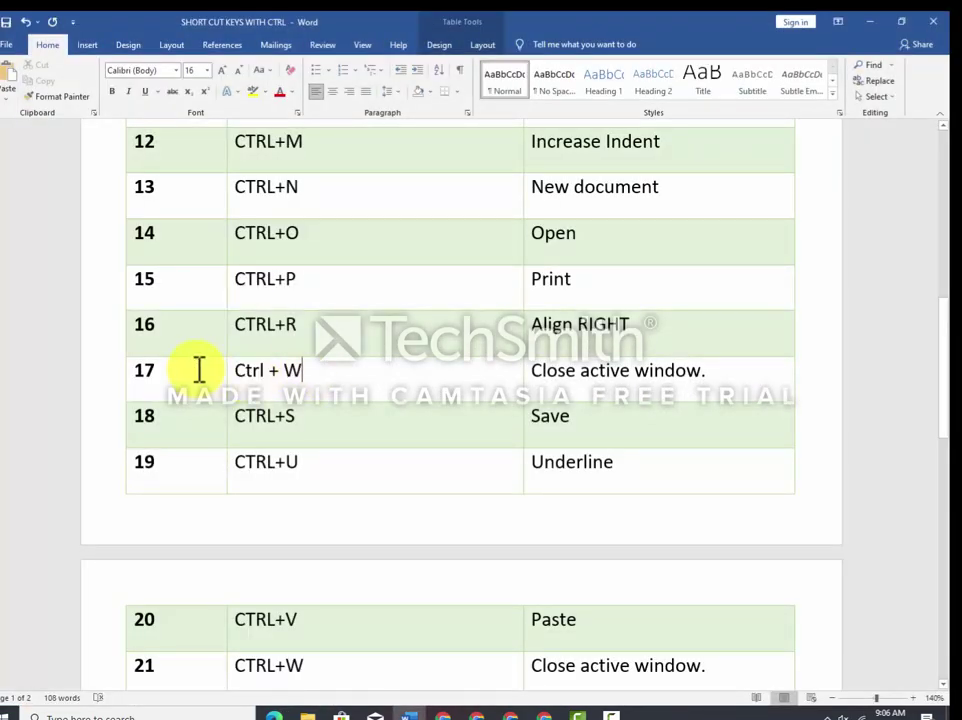
drag(172, 370, 581, 370)
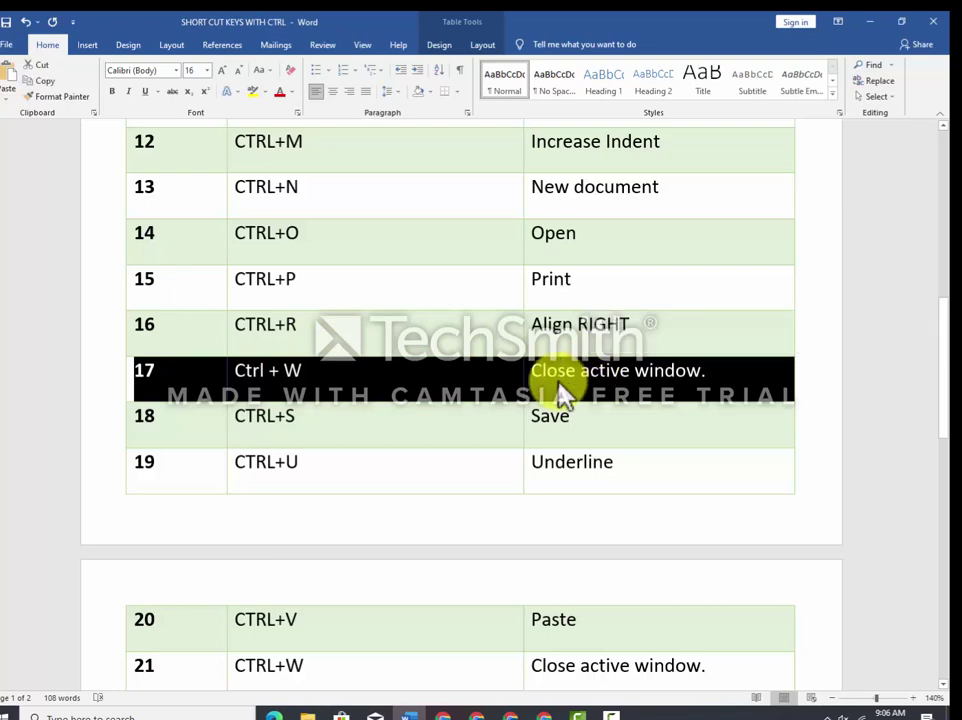
click(557, 377)
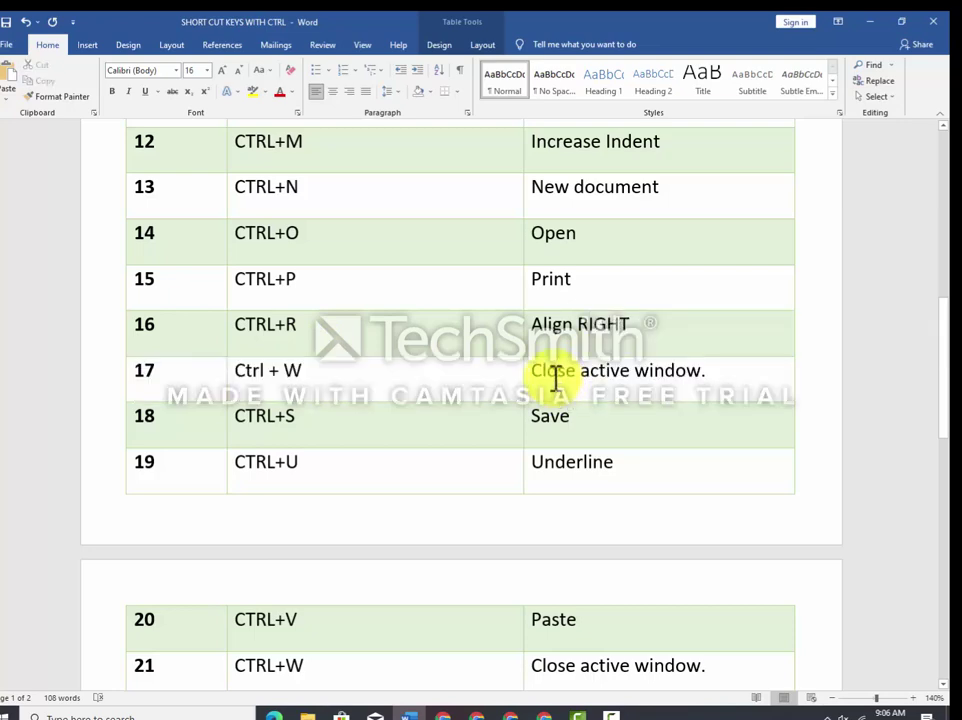
scroll(477, 414, down, 3)
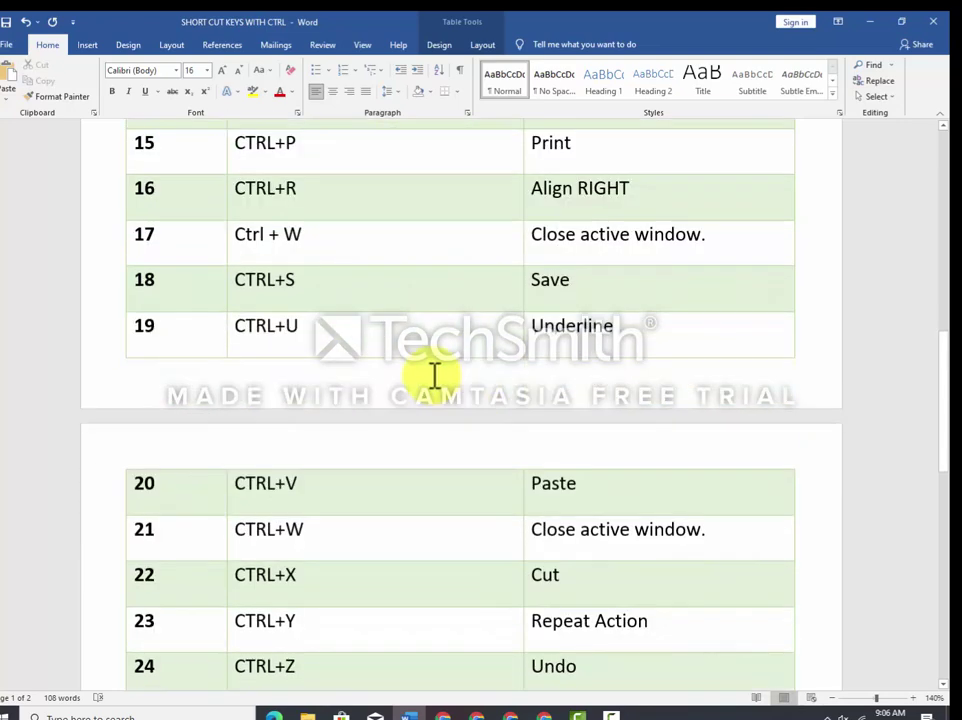
Select row 18, enter 'short cut keys' as the file name in the Desktop folder, then cancel
drag(145, 279, 643, 281)
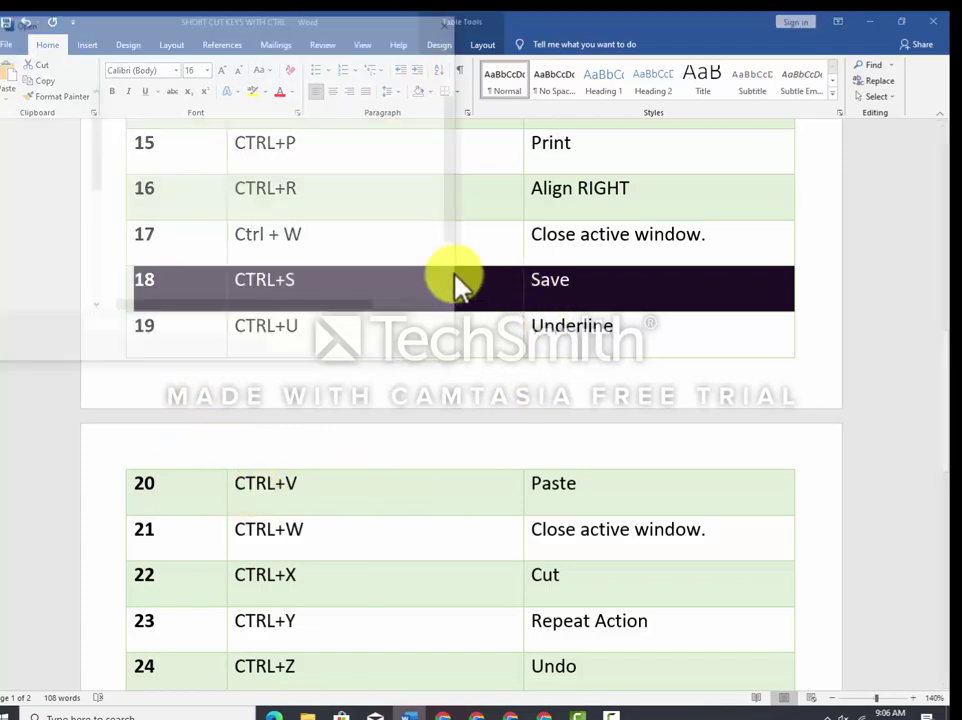
click(35, 129)
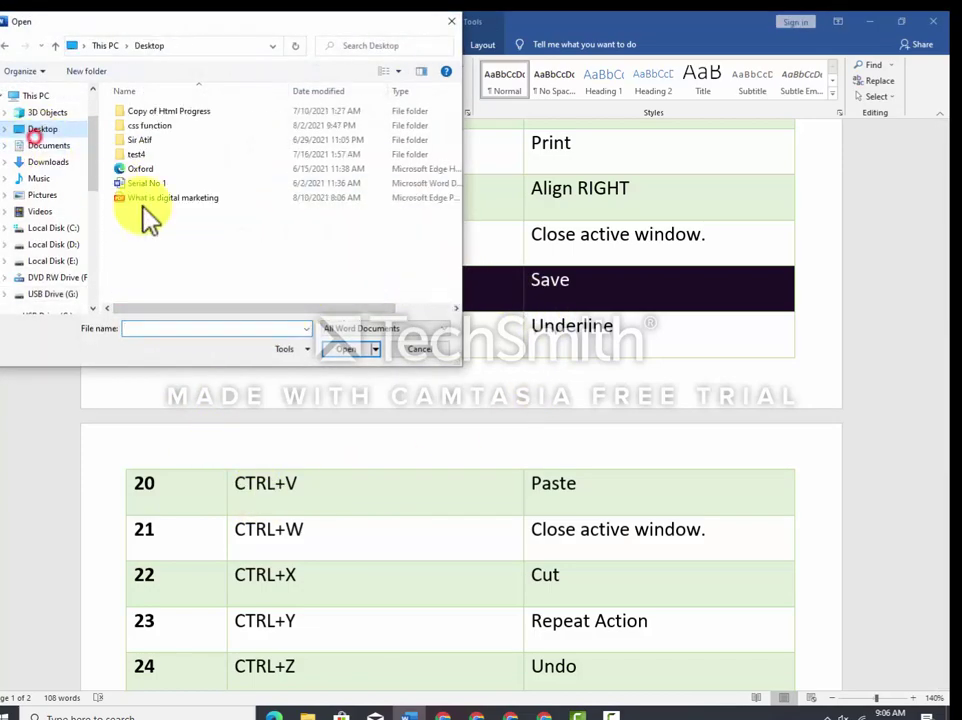
click(139, 328)
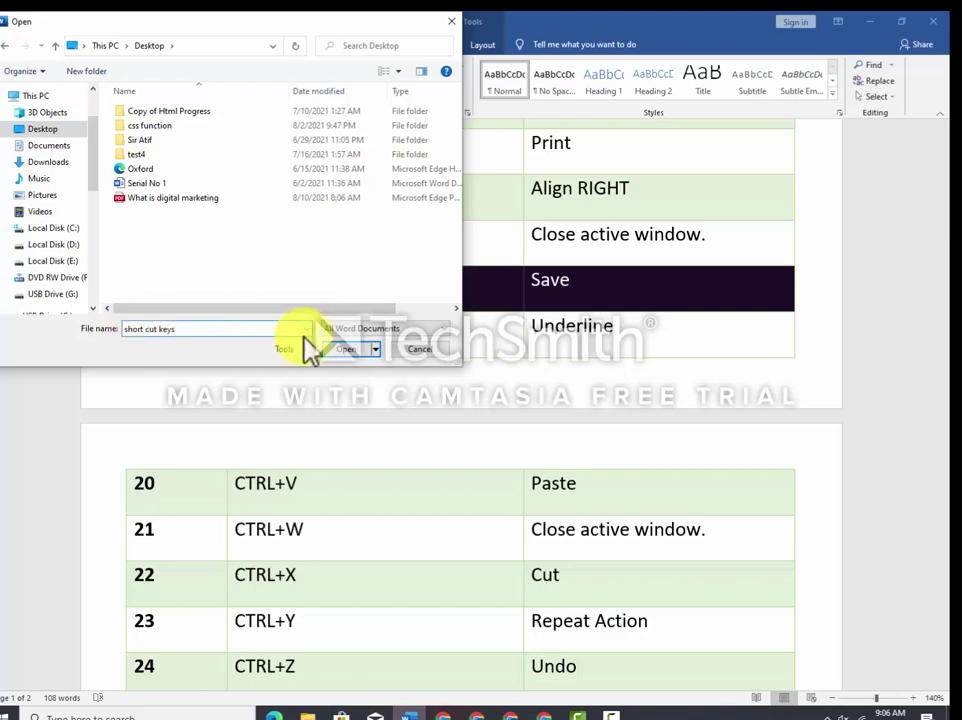
click(430, 350)
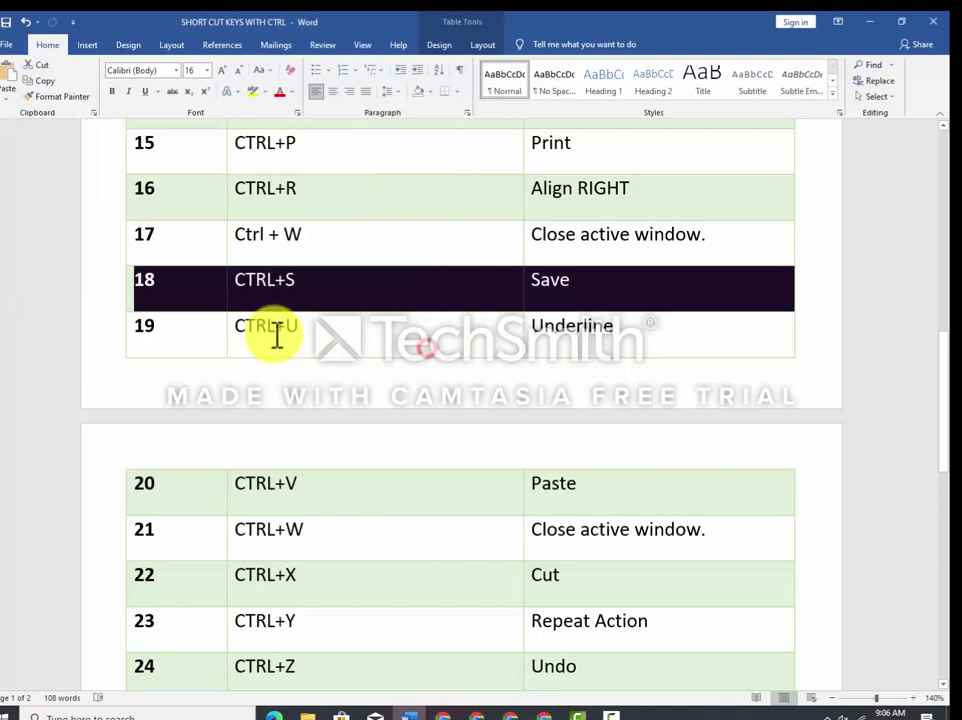
click(140, 330)
drag(127, 330, 612, 350)
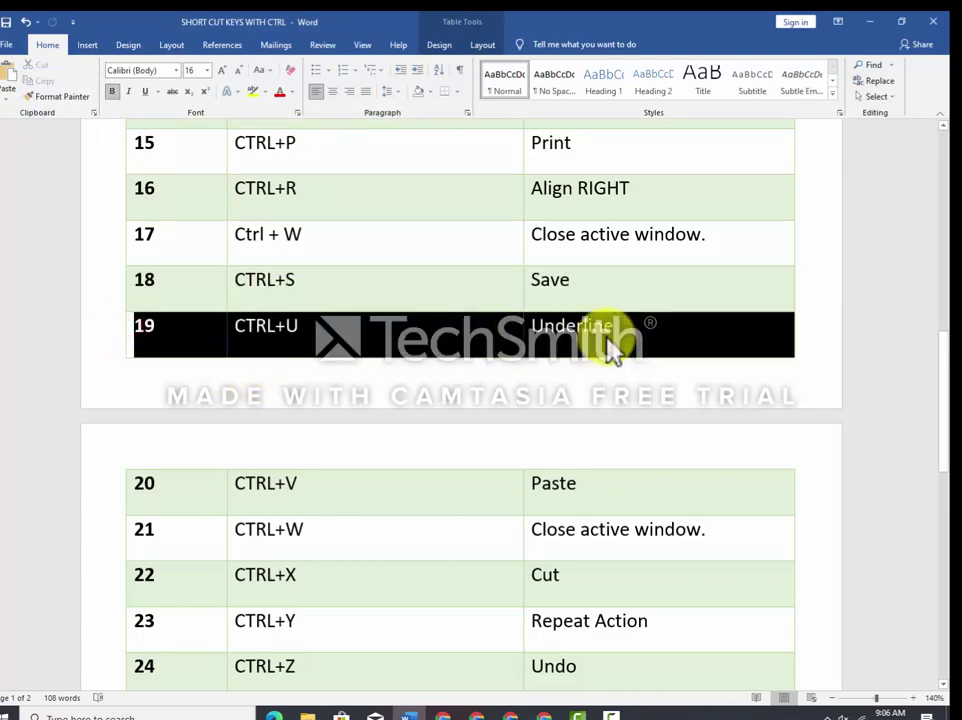
click(158, 91)
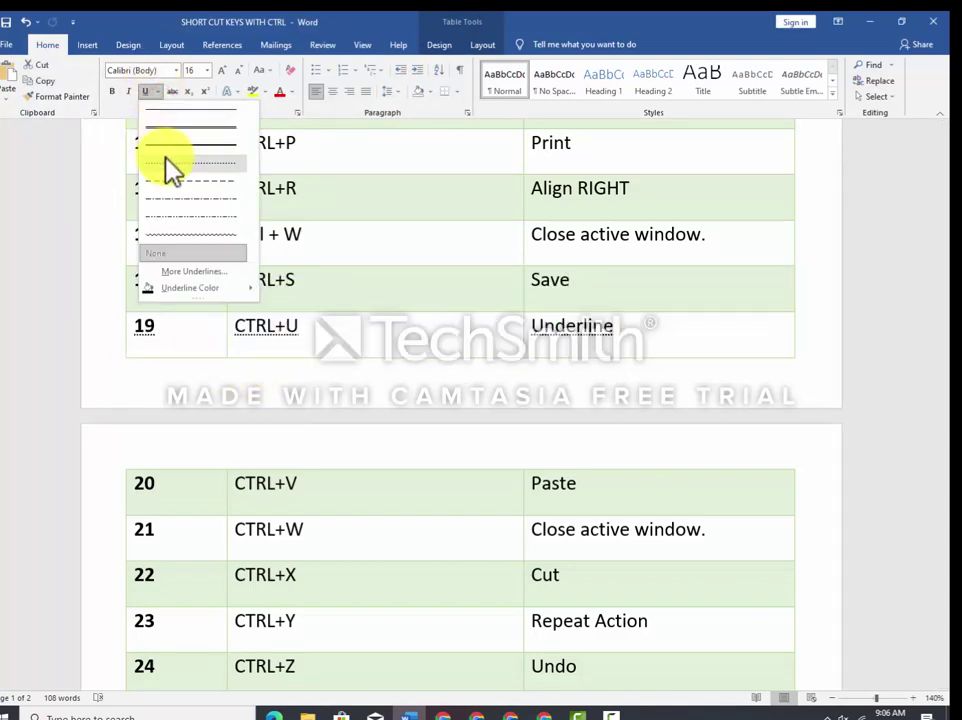
click(172, 183)
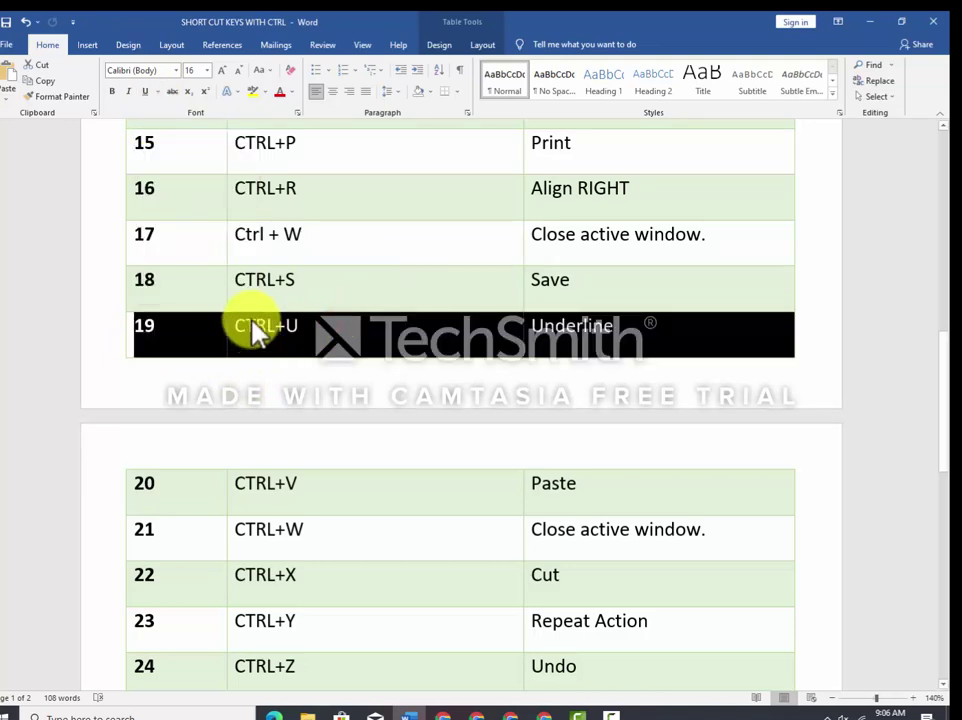
key(ctrl+u)
key(ctrl+u)
scroll(221, 333, down, 3)
Copy the word 'Indent' below the table and paste several copies of it
drag(178, 350, 625, 365)
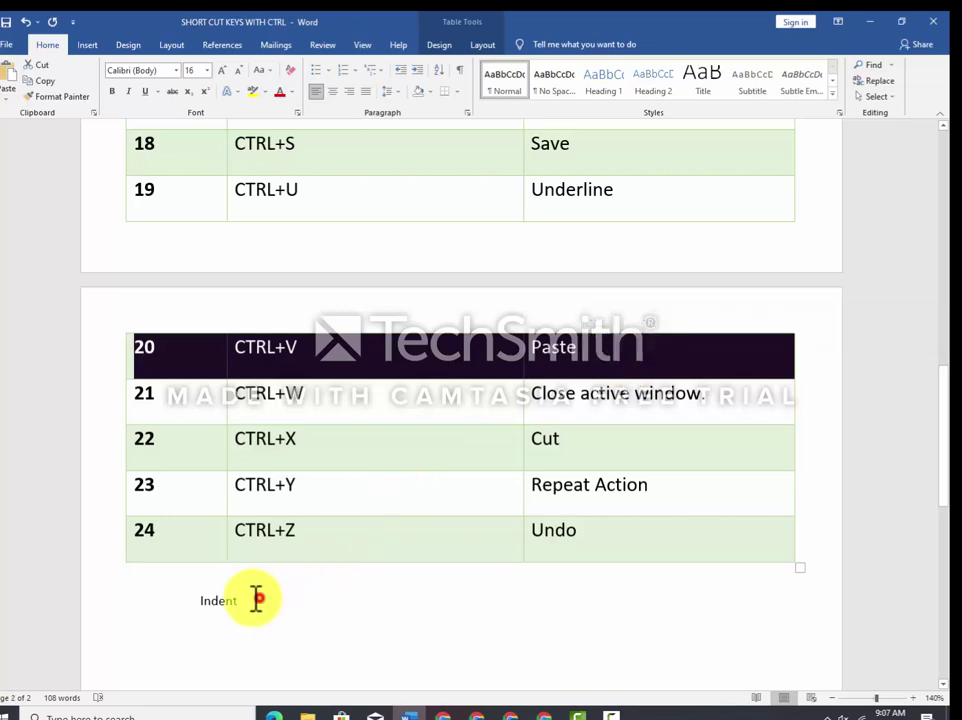
drag(255, 600, 208, 595)
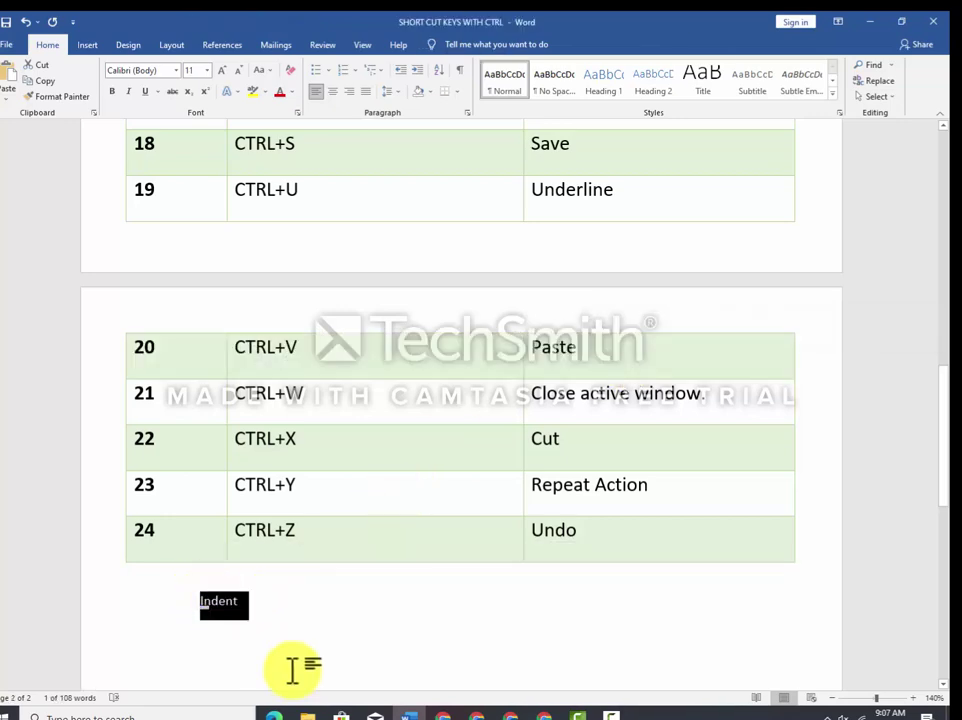
key(ctrl+c)
key(ctrl+v)
key(ctrl+v)
key(ctrl+v)
key(ctrl+v)
key(ctrl+v)
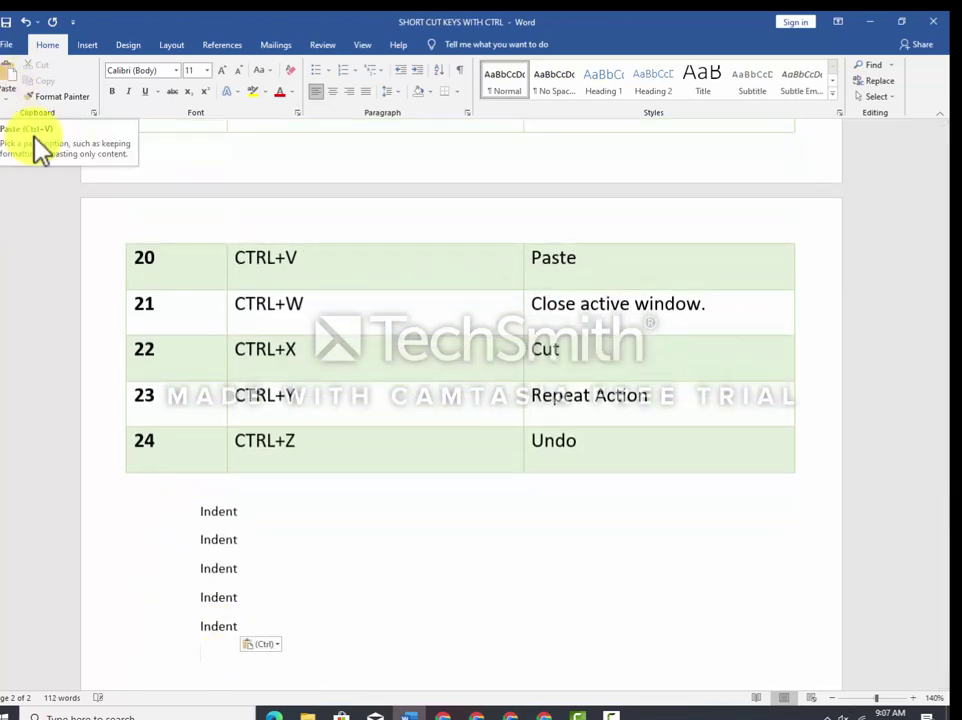
Delete all the pasted 'Indent' lines so only an empty line follows the table
drag(190, 511, 283, 625)
key(Delete)
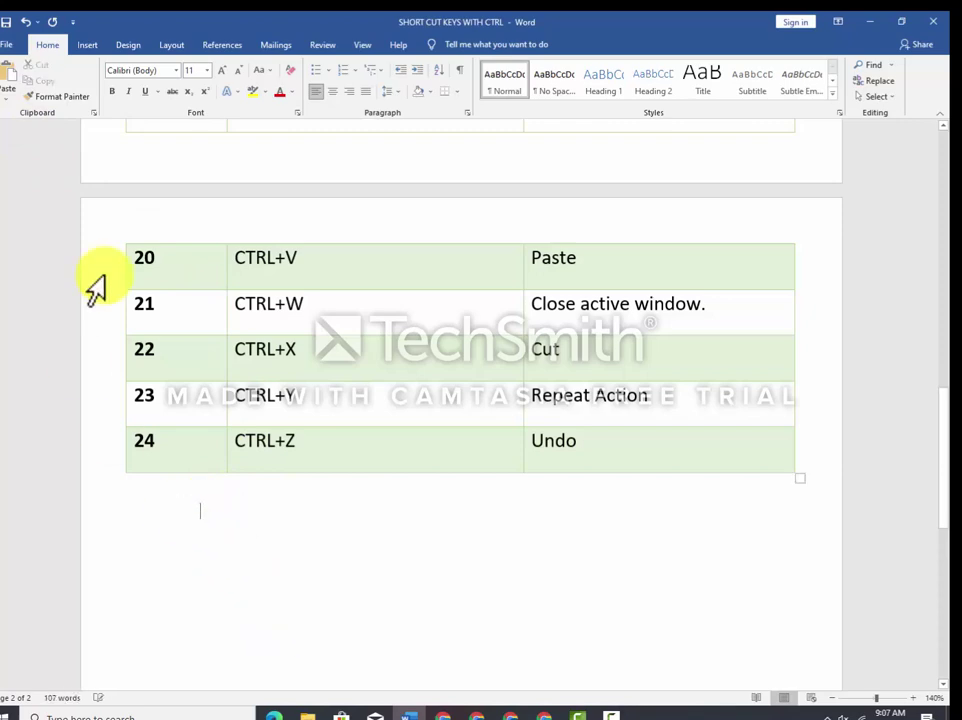
scroll(251, 328, up, 3)
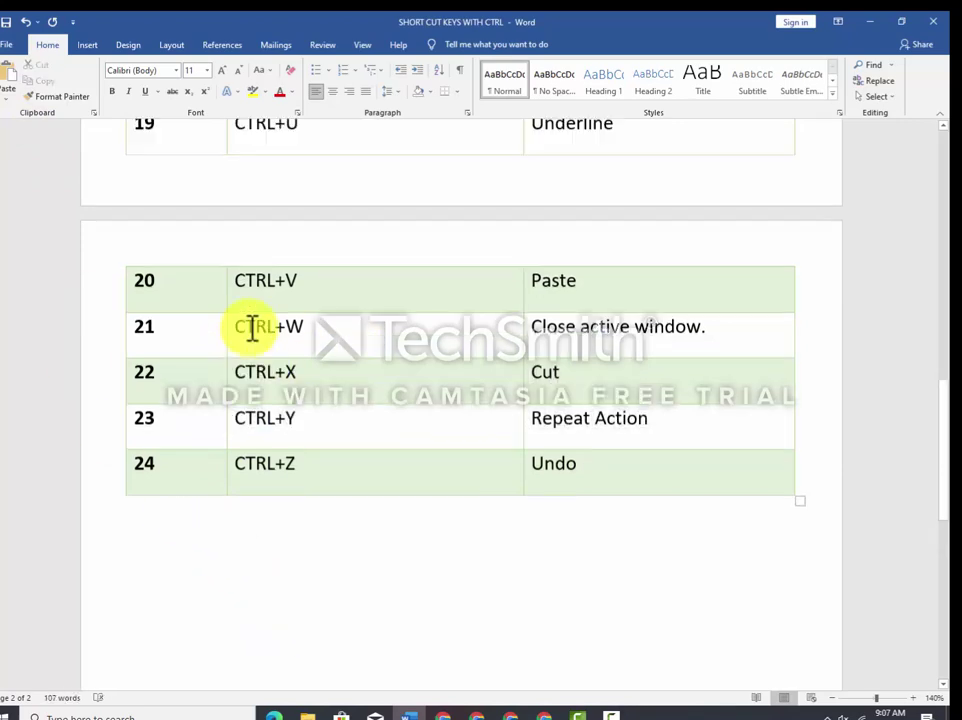
scroll(251, 328, down, 3)
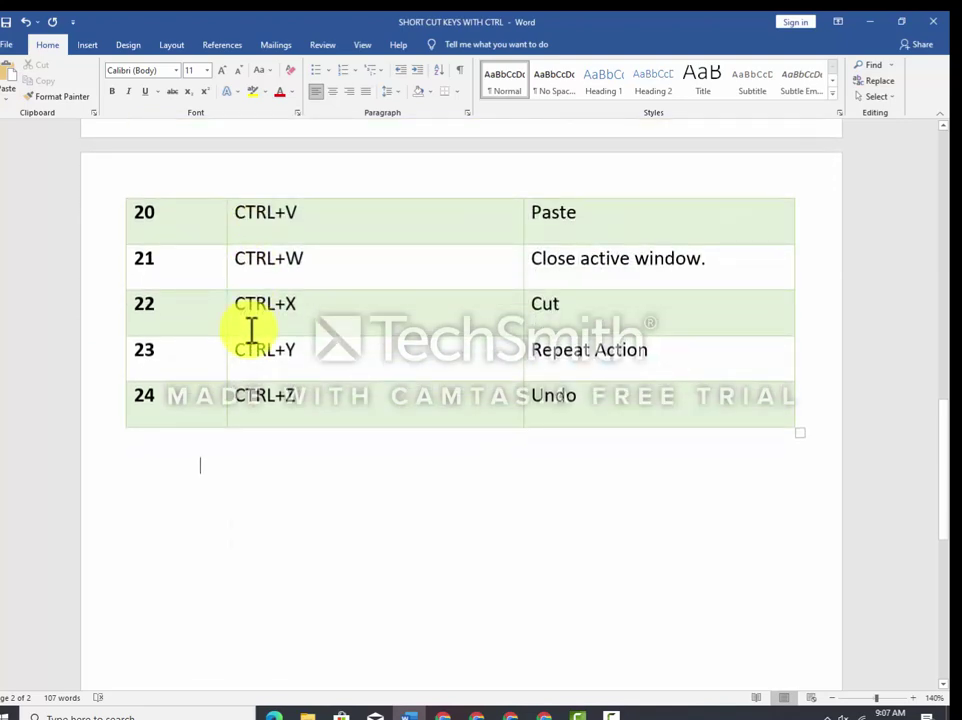
Cut row 22 (CTRL+X / Cut), undo it, paste copies below the table, then undo the pastes
drag(140, 303, 584, 314)
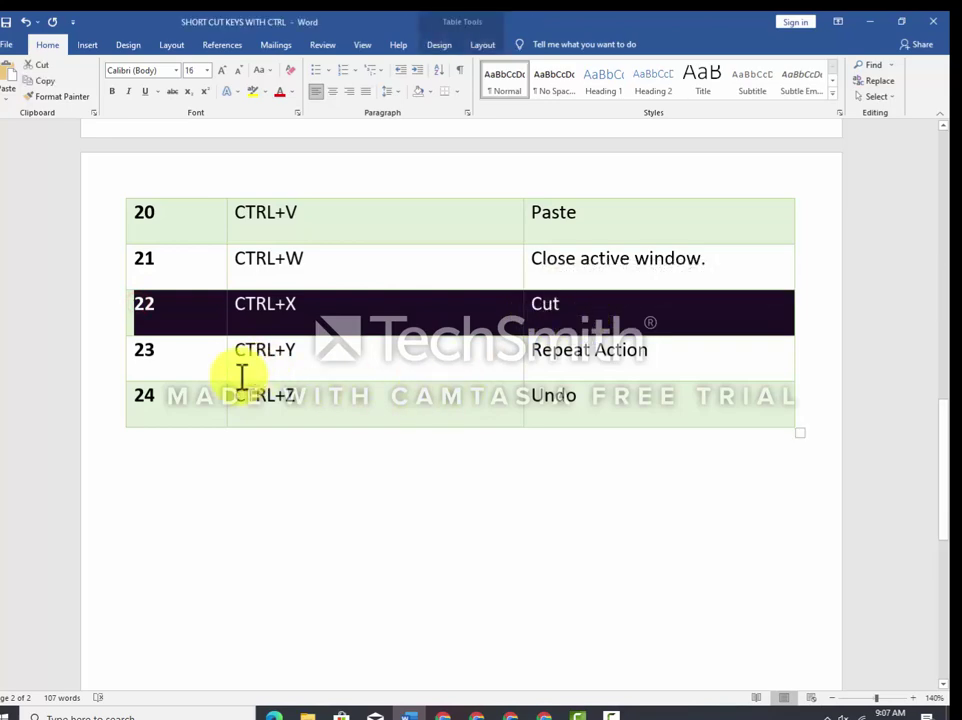
key(ctrl+x)
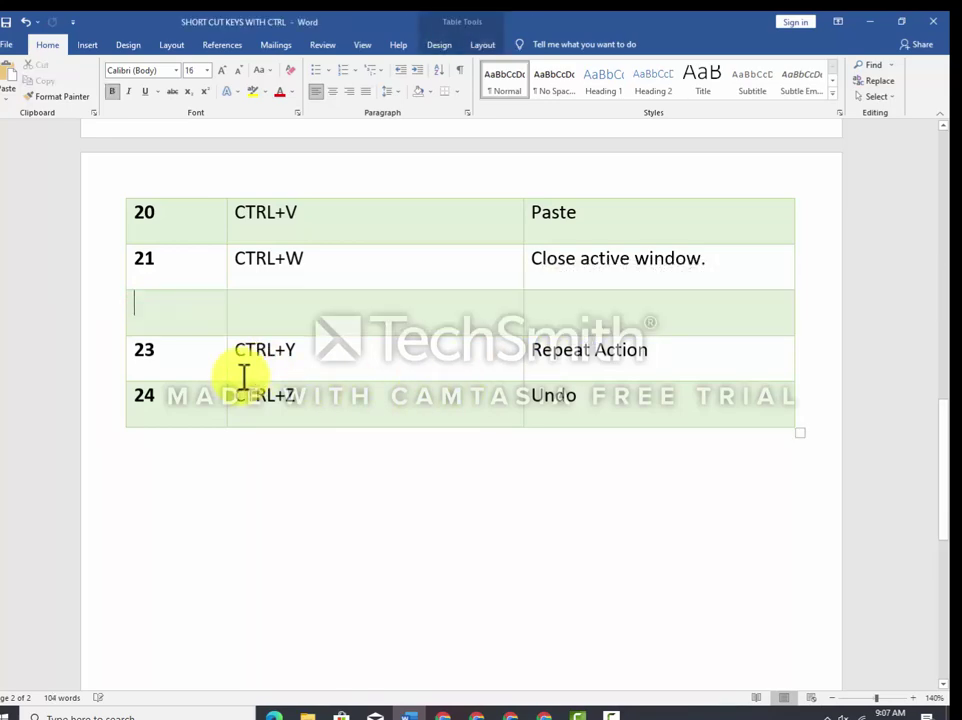
key(ctrl+z)
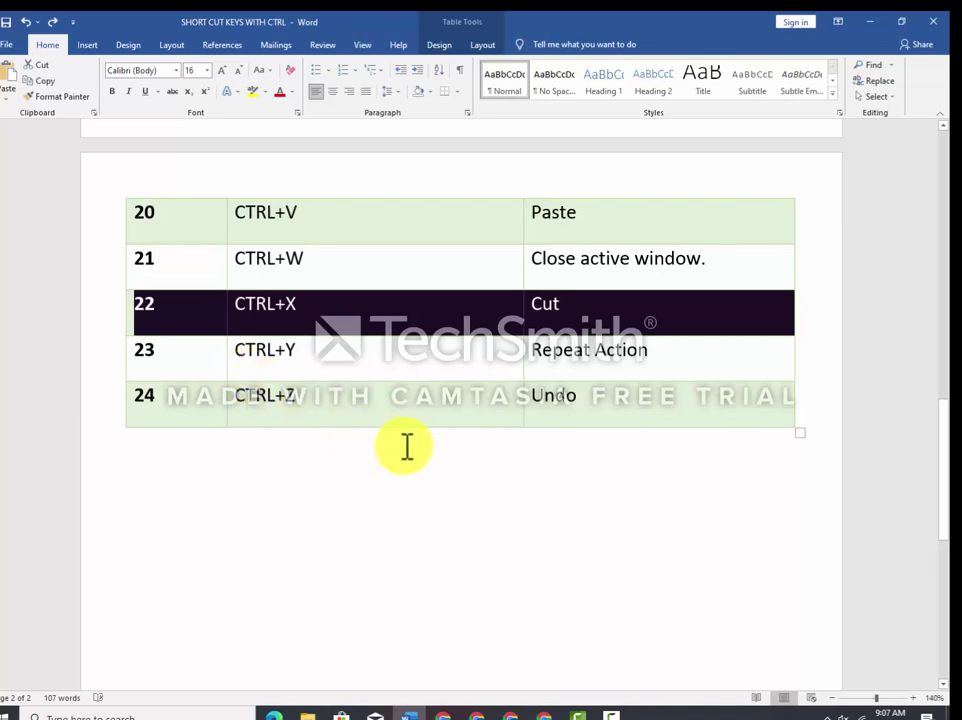
click(371, 451)
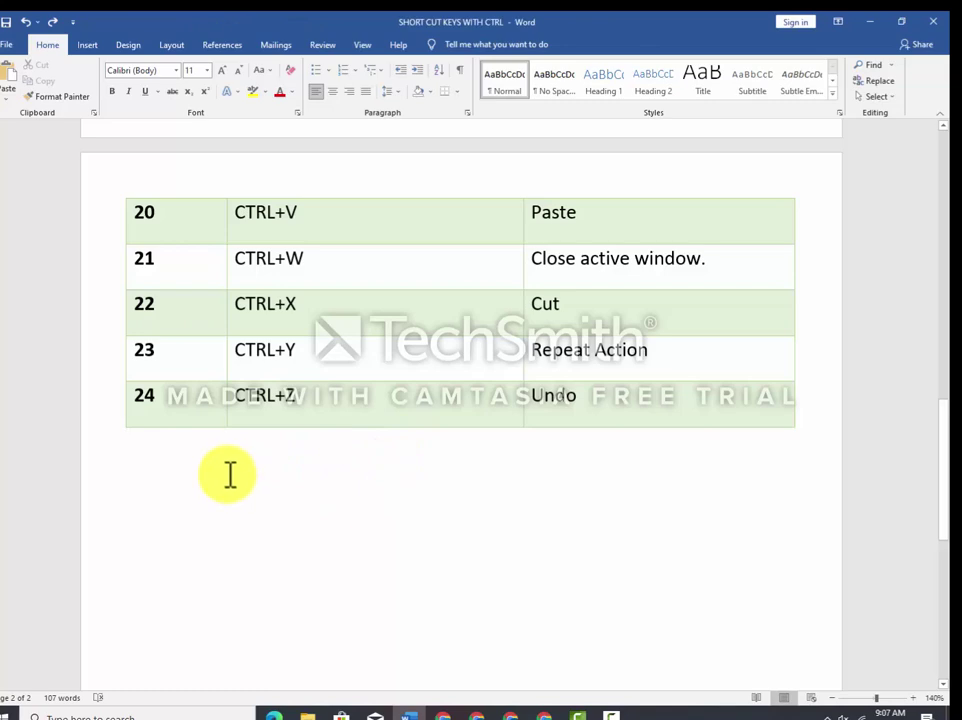
key(ctrl+v)
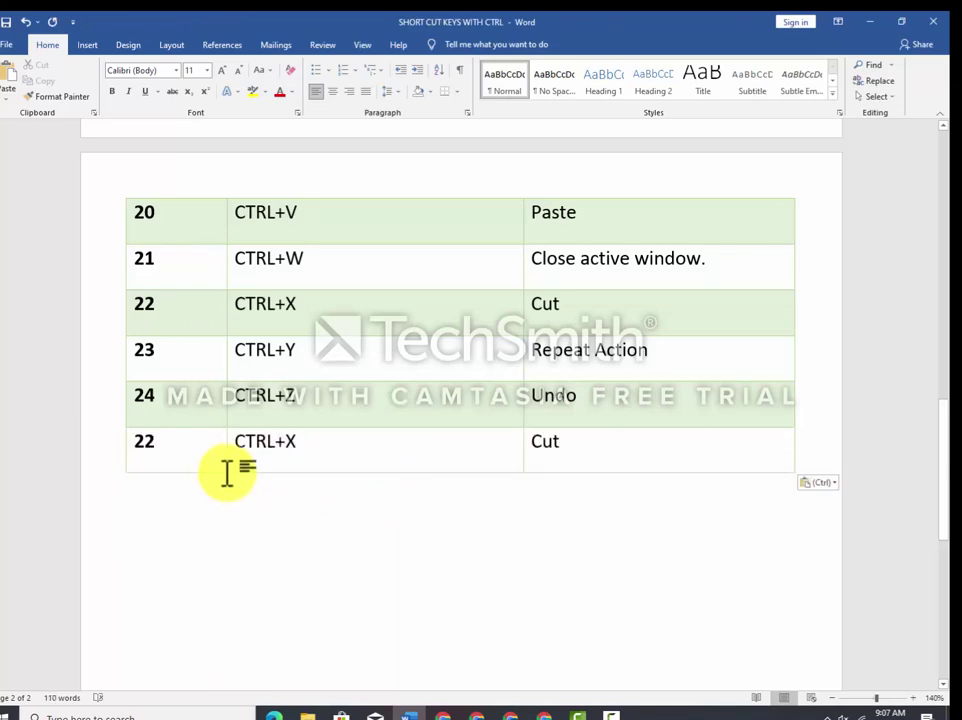
key(ctrl+v)
key(ctrl+z)
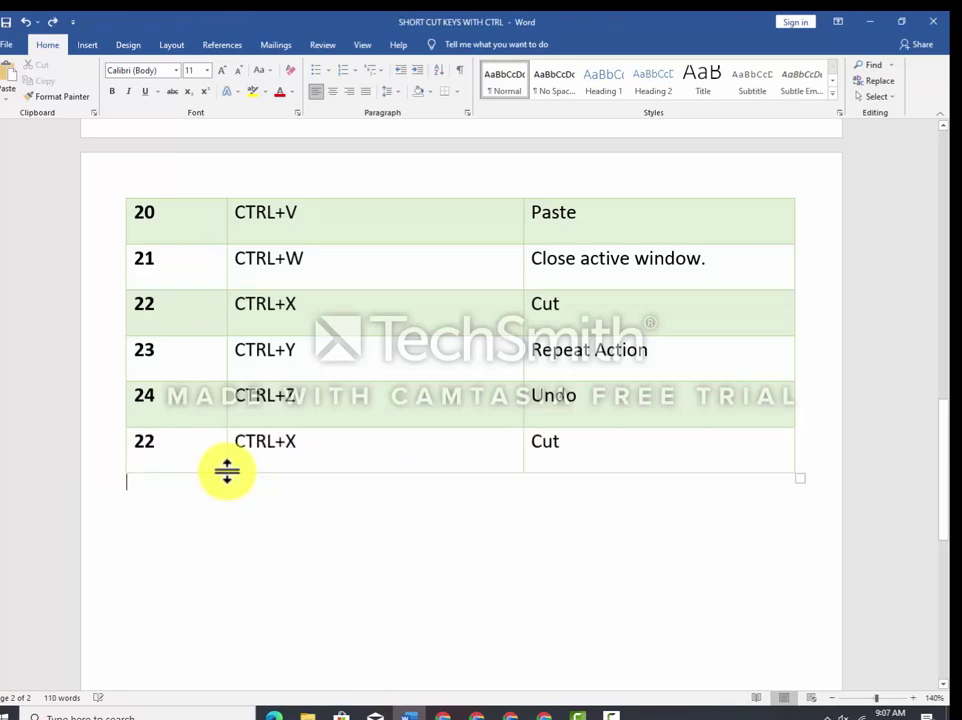
key(ctrl+z)
Clear row 22's contents, paste them below the table, then delete the three pasted rows
click(275, 492)
drag(138, 304, 616, 318)
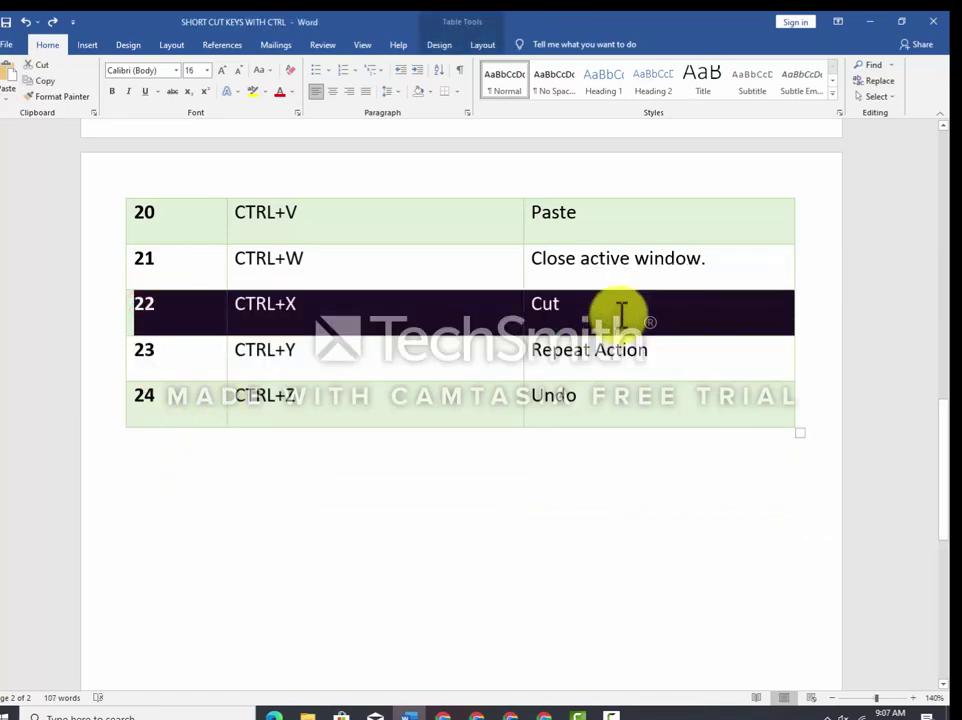
key(Delete)
click(343, 478)
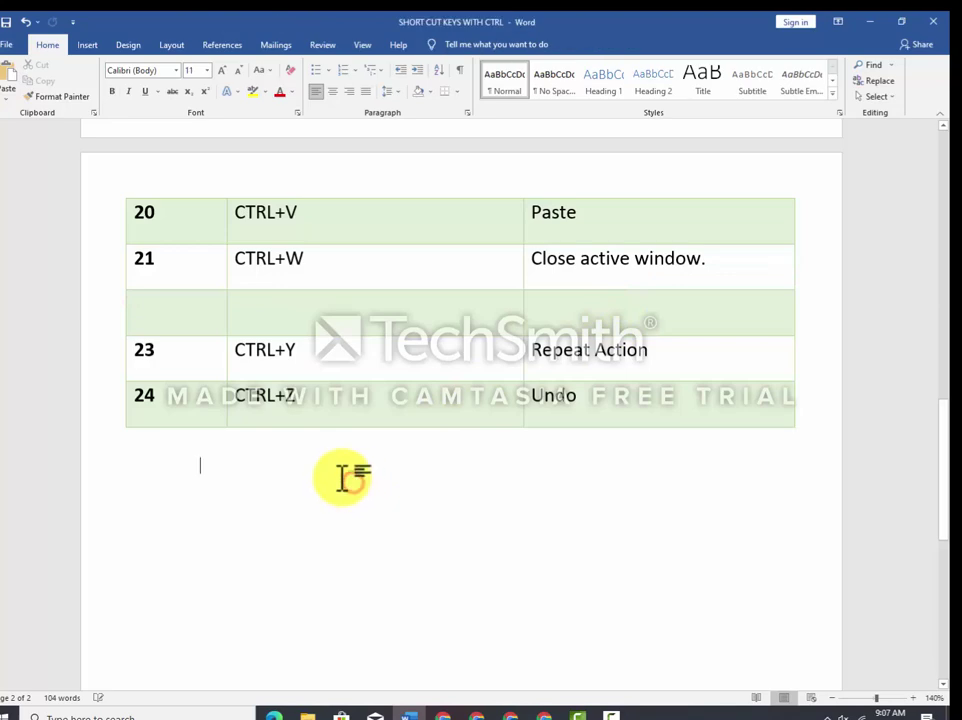
key(ctrl+v)
key(ctrl+v)
key(ctrl+v)
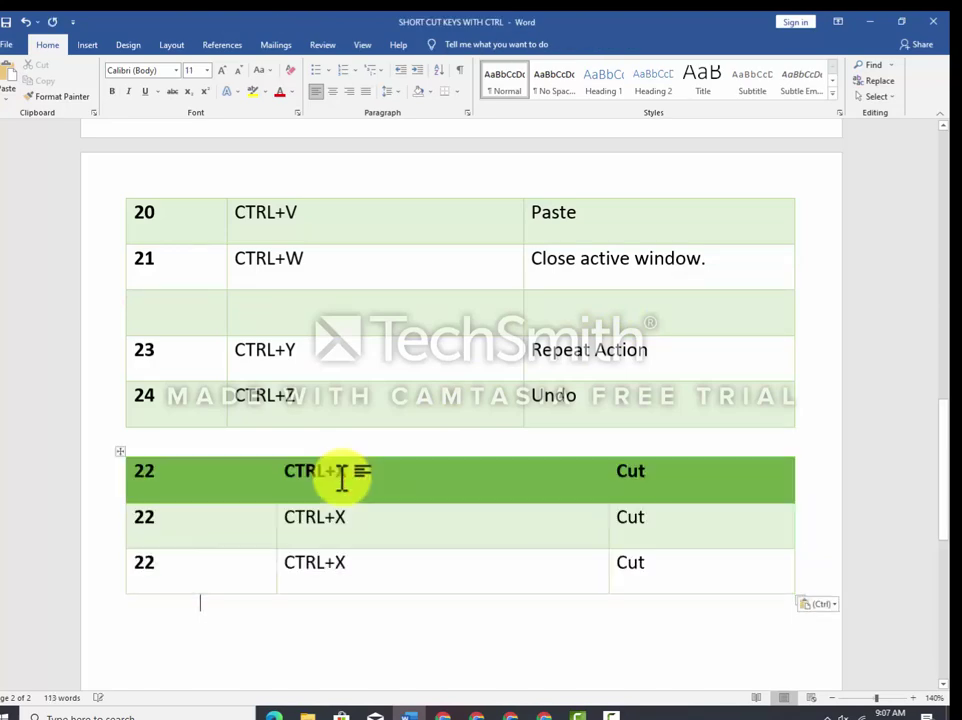
drag(240, 440, 277, 560)
key(Delete)
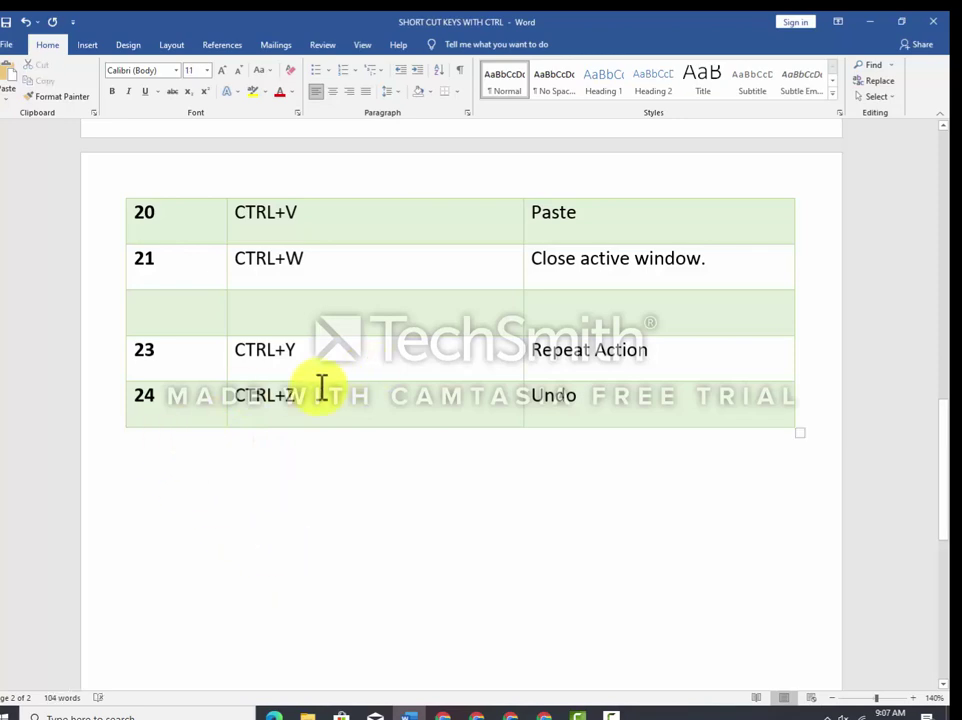
Undo until row 22 reads CTRL+X / Cut again, then select row 23 (Repeat Action)
key(ctrl+v)
key(ctrl+v)
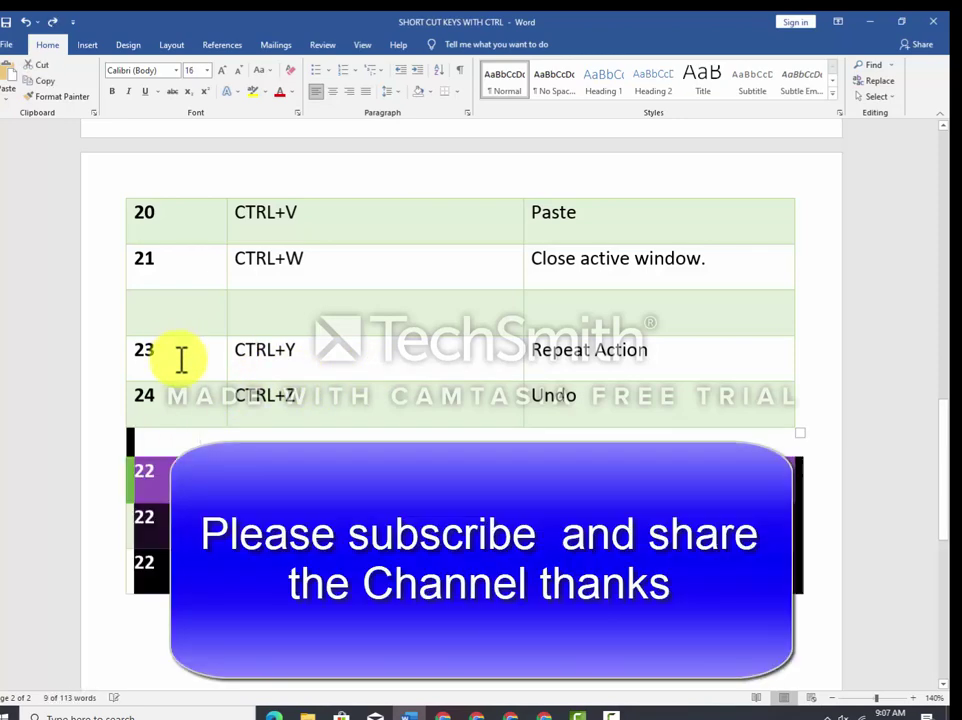
key(ctrl+z)
key(ctrl+z)
key(ctrl+z)
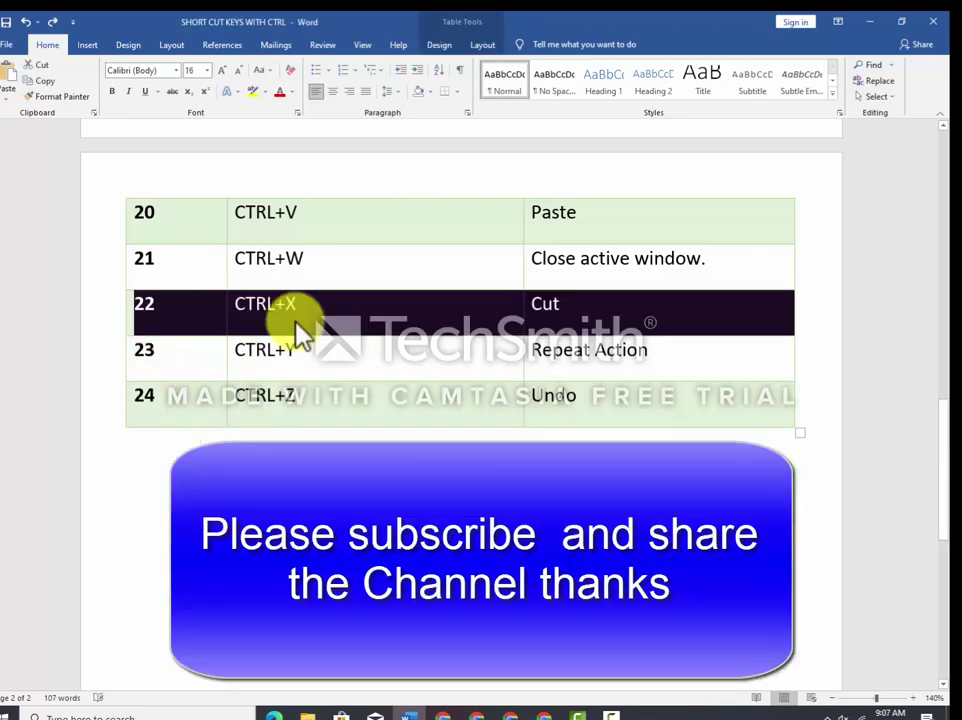
drag(155, 369, 555, 368)
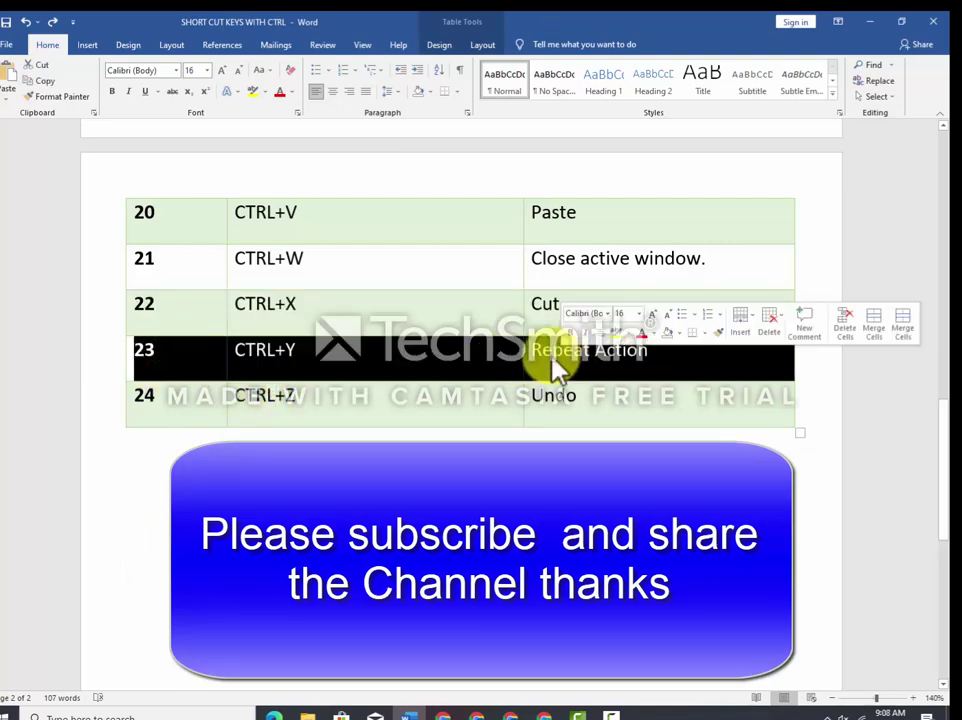
click(287, 412)
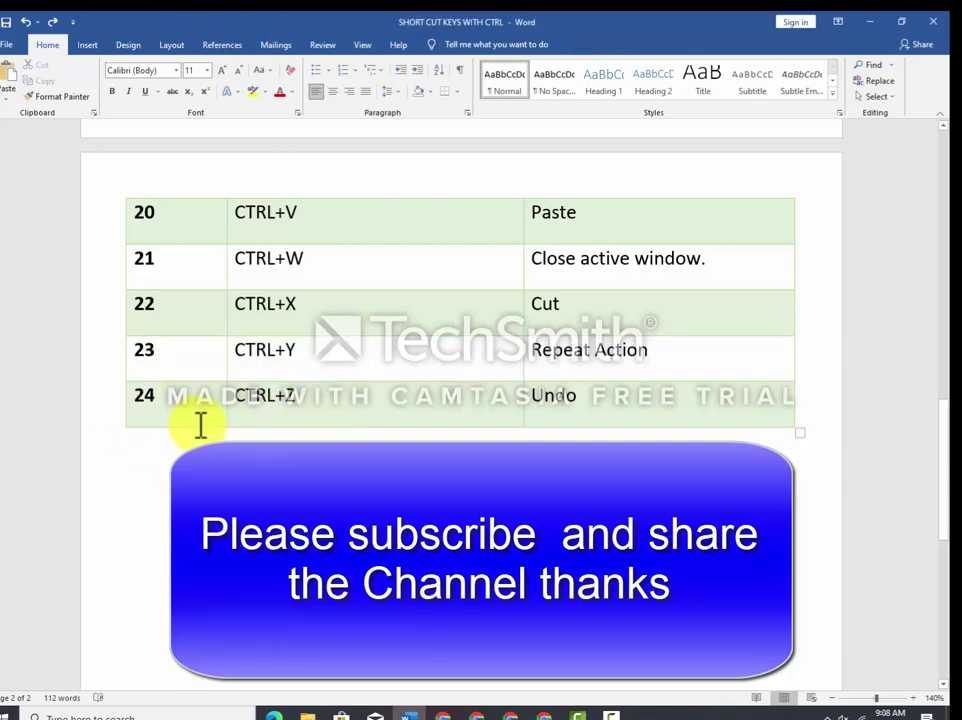
Select the Undo row, undo the last edit, and select the four restored 'Indent' lines
drag(200, 423, 571, 410)
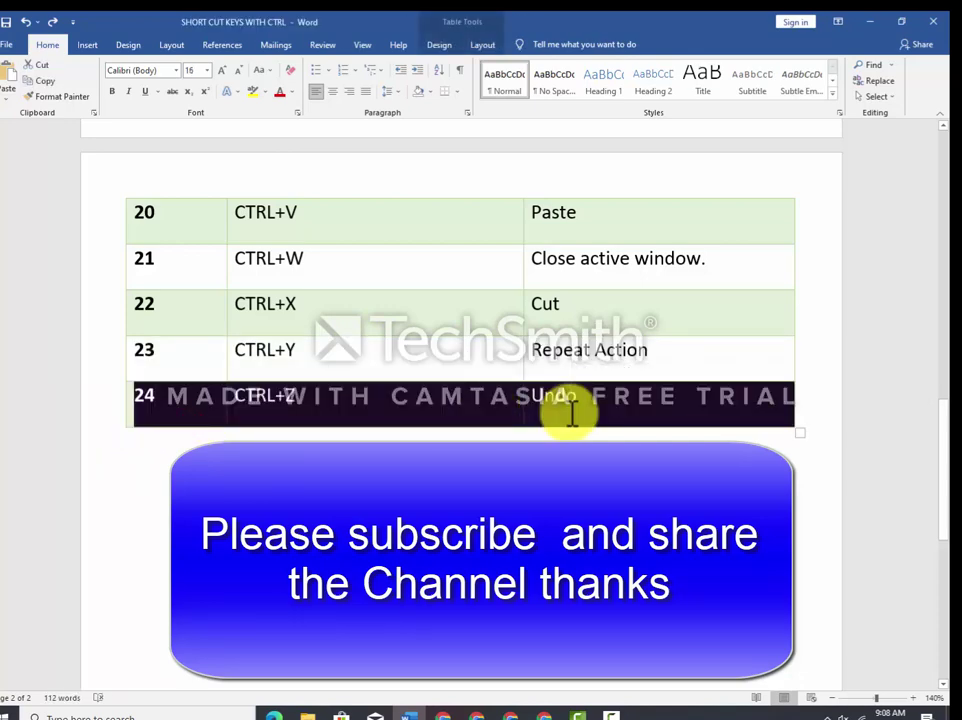
key(ctrl+z)
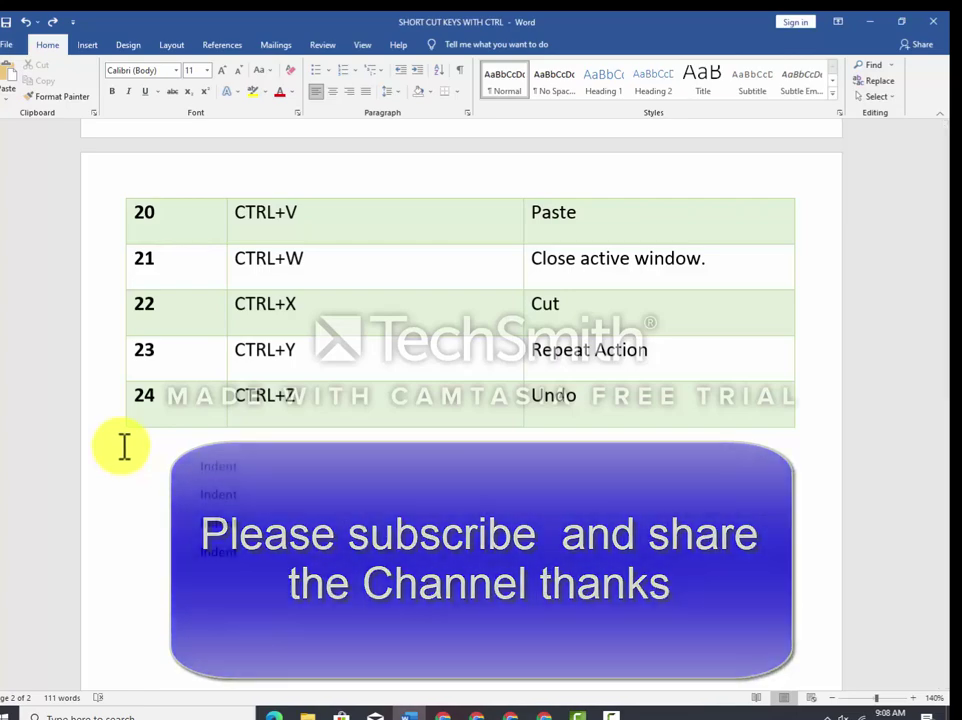
drag(196, 461, 265, 570)
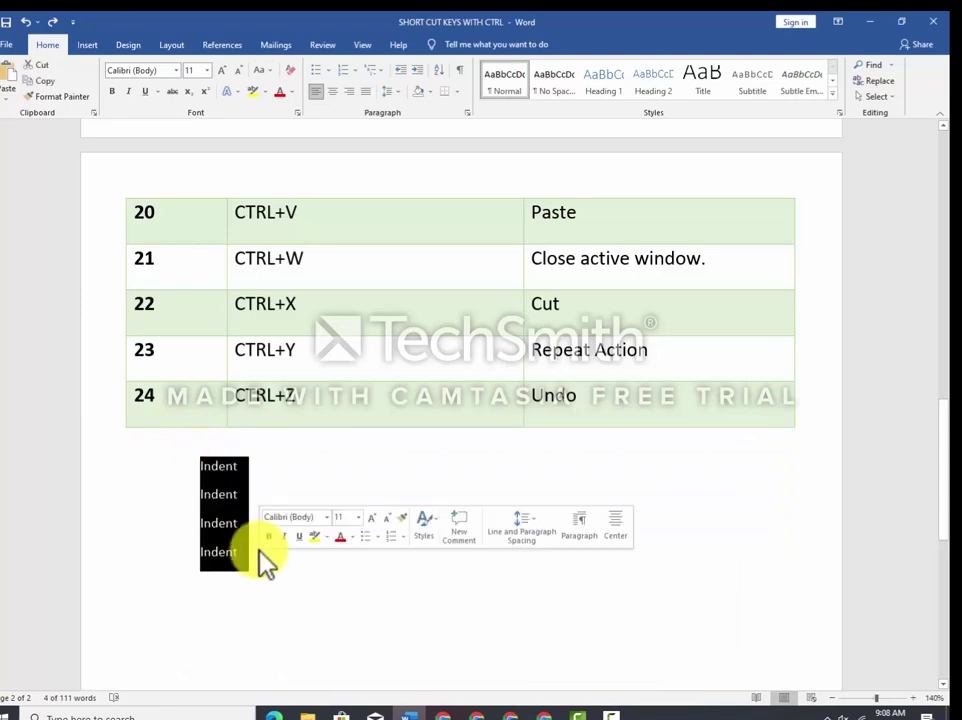